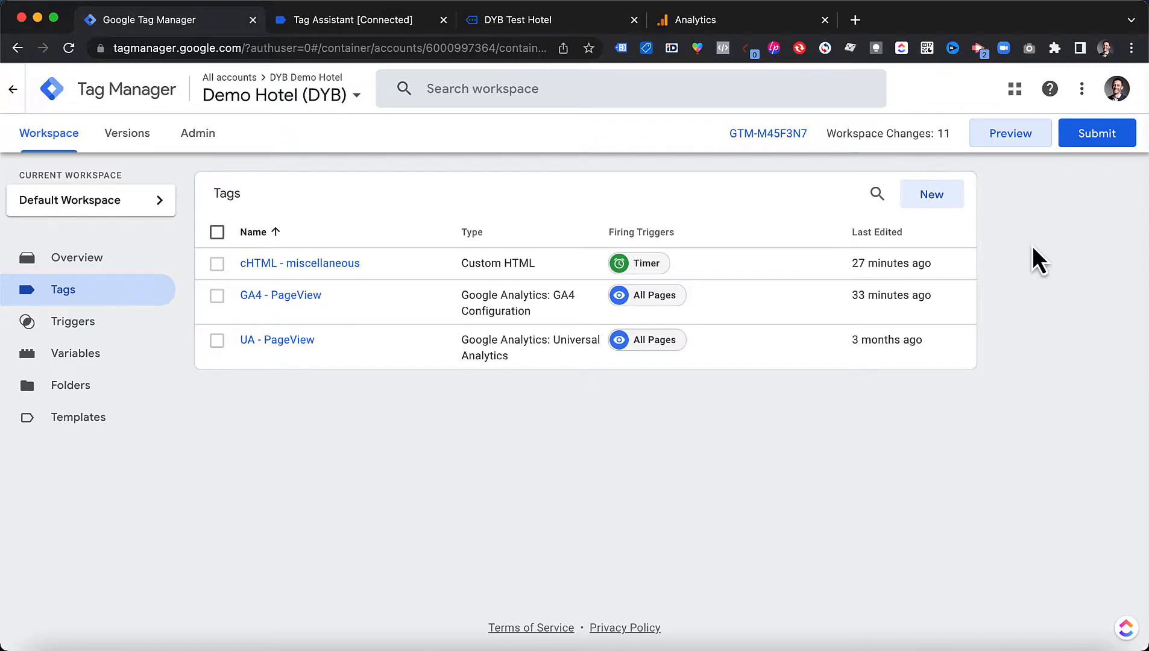
# Step: Launch preview mode for the Demo Hotel (DYB) container and continue into the connected Tag Assistant debug session
pyautogui.click(1008, 144)
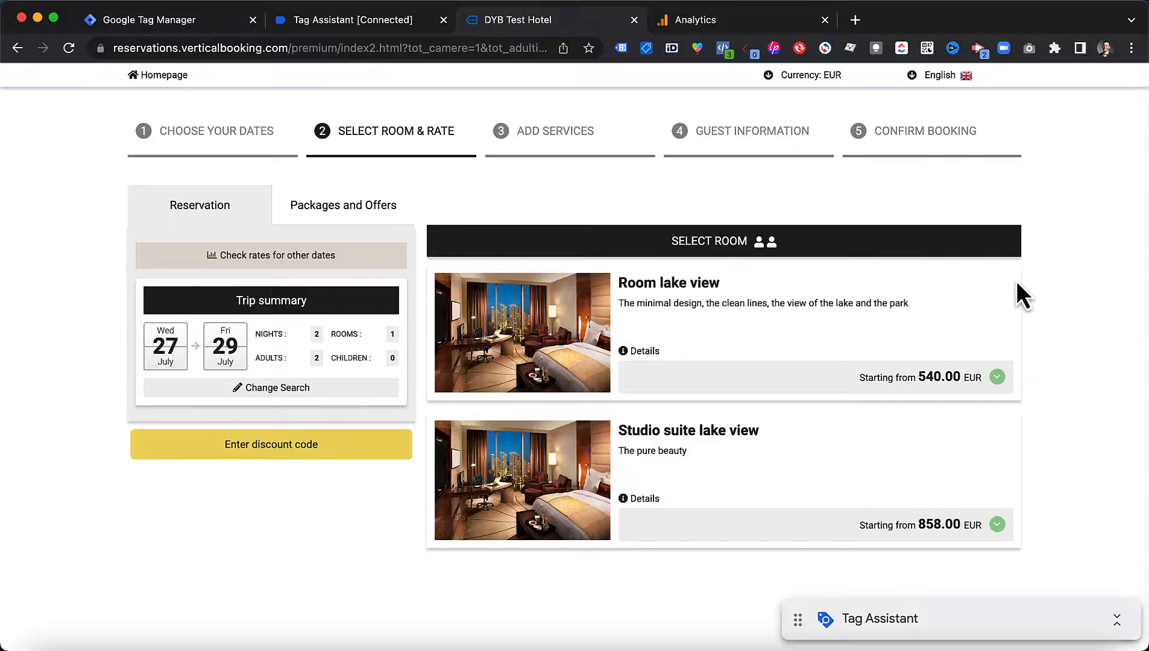
pyautogui.hotkey('ctrl', 'shift', 'Tab')
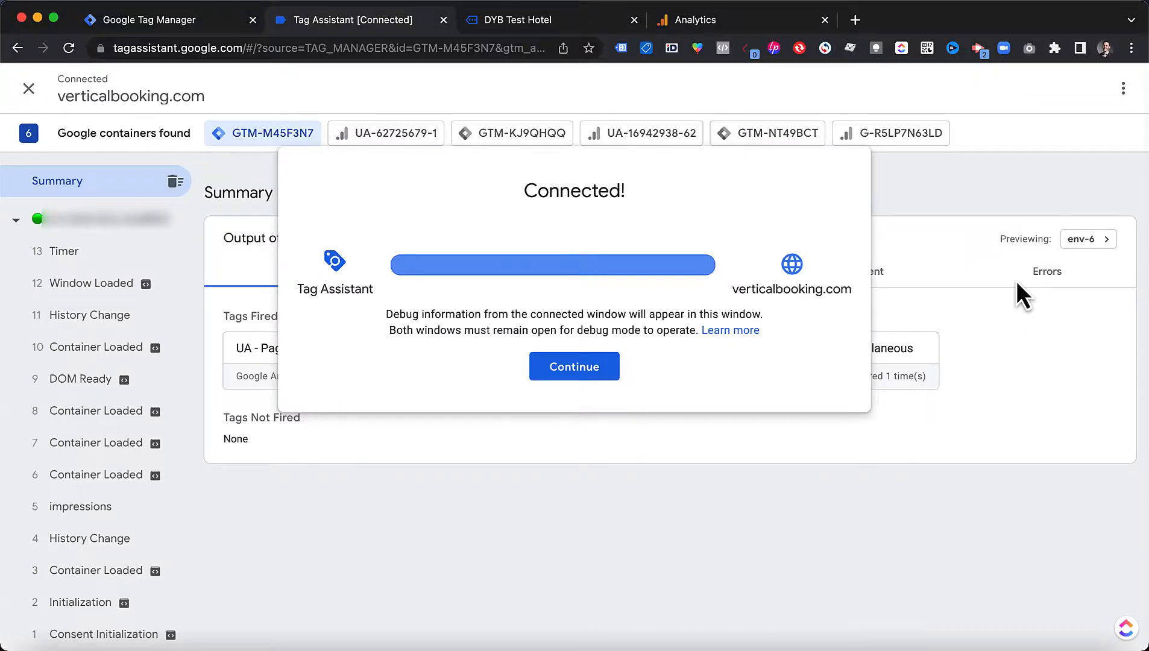
pyautogui.click(588, 372)
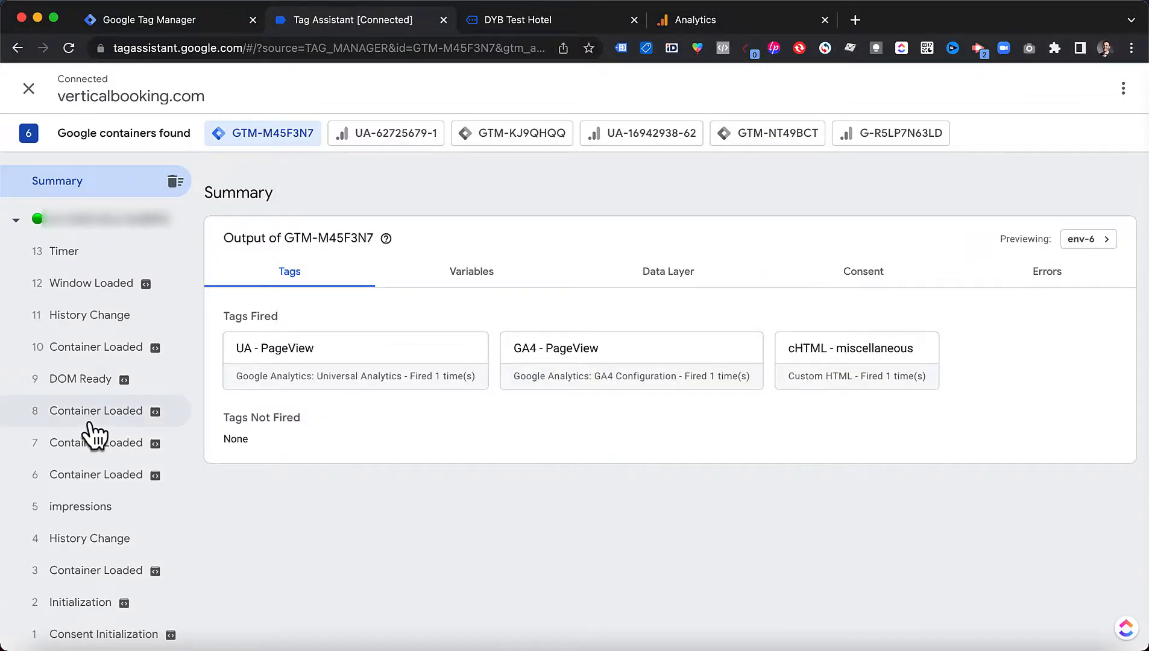
# Step: Check which tags fired on Container Loaded event 3, referring to the DYB Test Hotel booking page
pyautogui.click(93, 579)
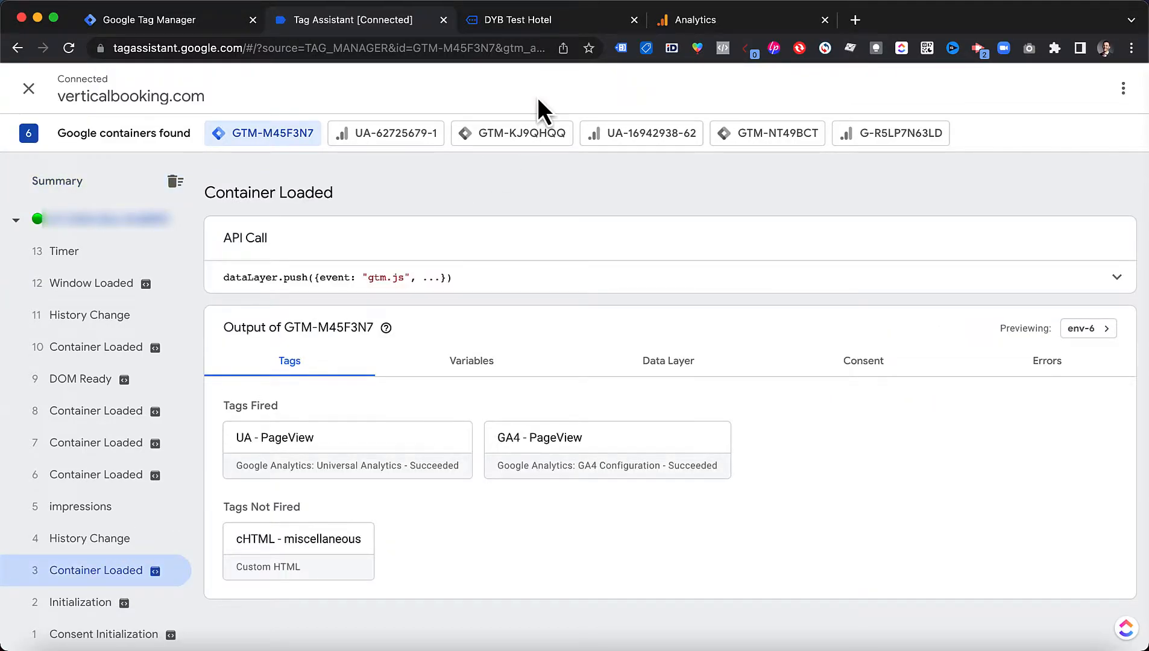
pyautogui.click(542, 25)
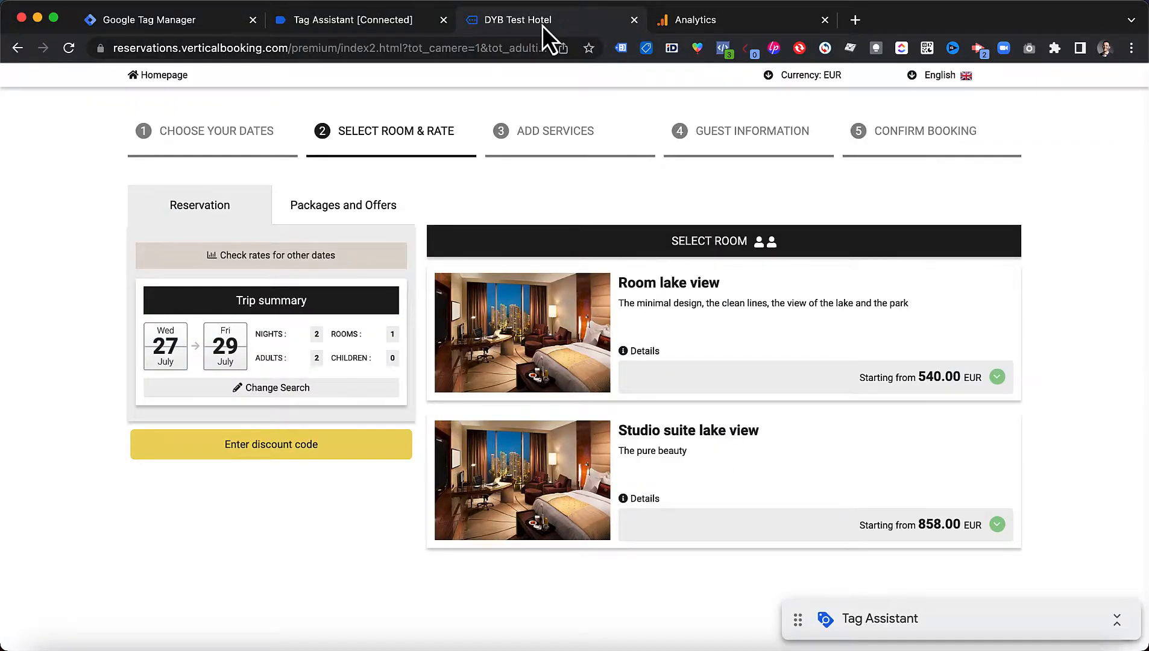
pyautogui.click(349, 28)
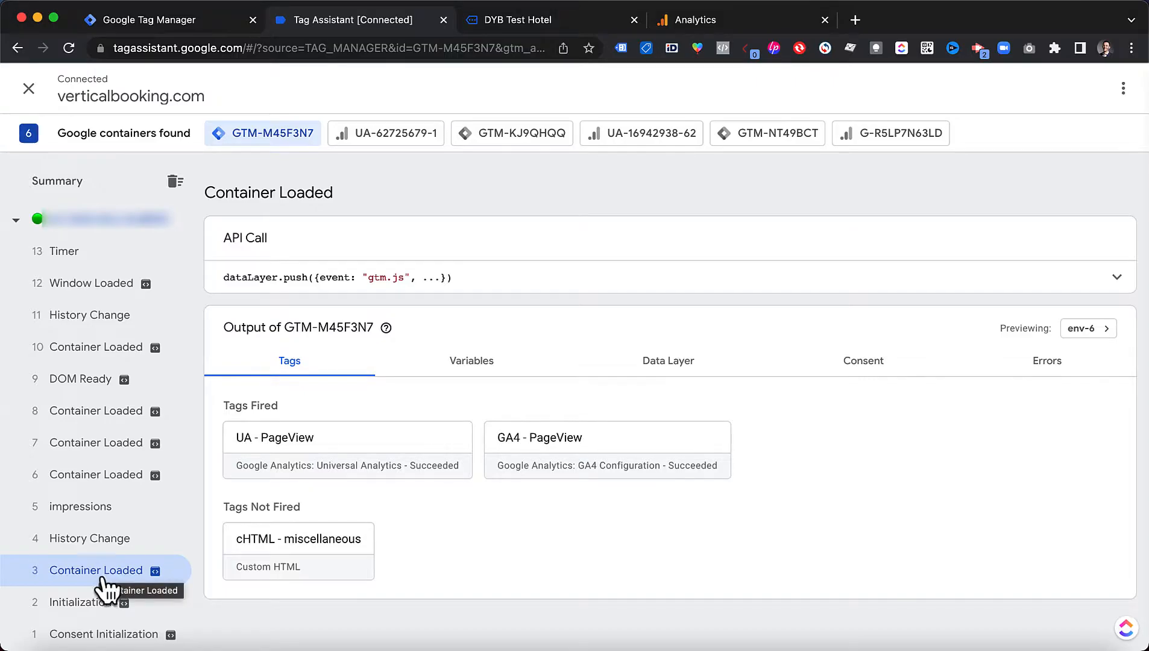
# Step: Inspect the data layer values of Container Loaded events 3 and 6 and of the impressions event
pyautogui.click(662, 364)
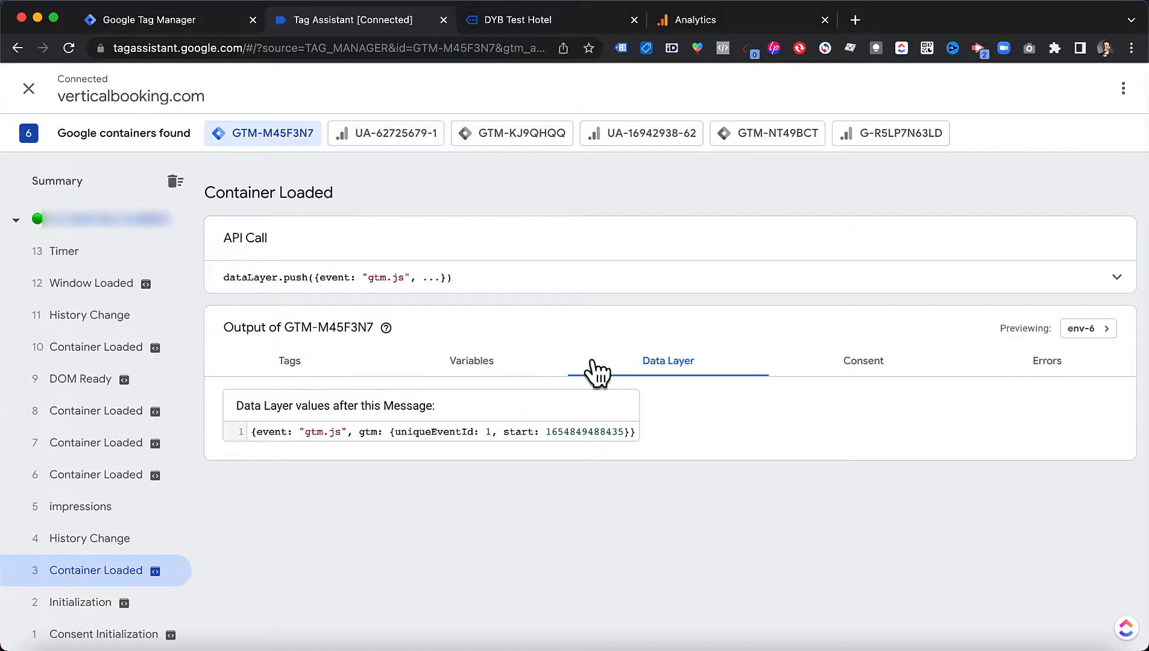
pyautogui.click(84, 507)
pyautogui.click(87, 474)
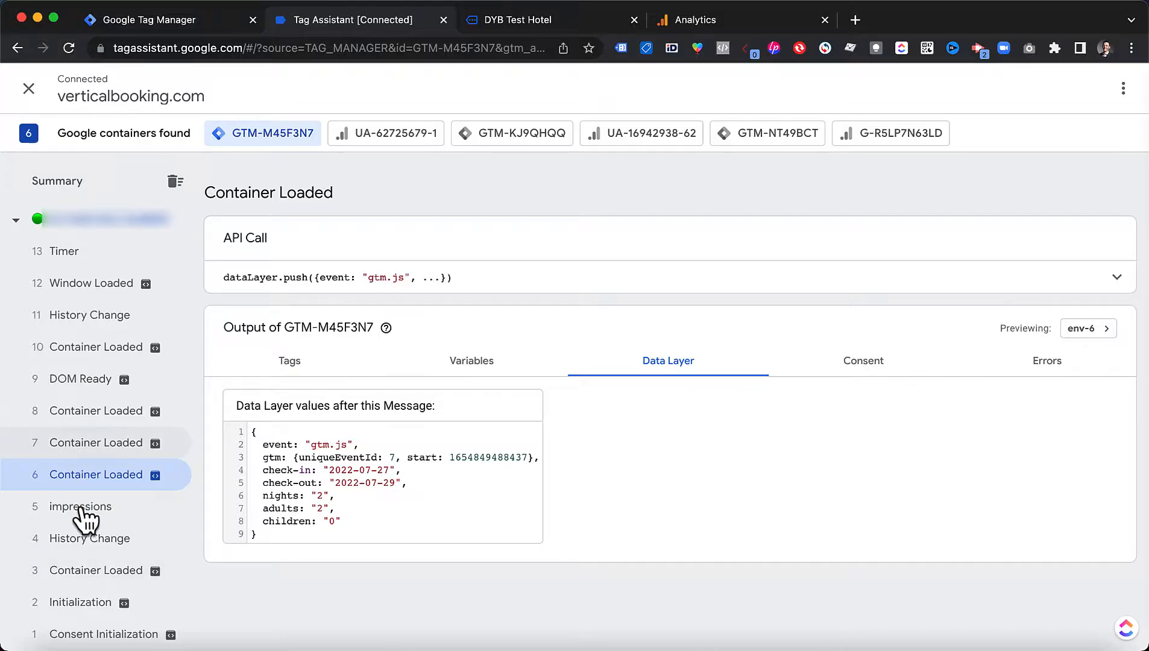
pyautogui.click(79, 512)
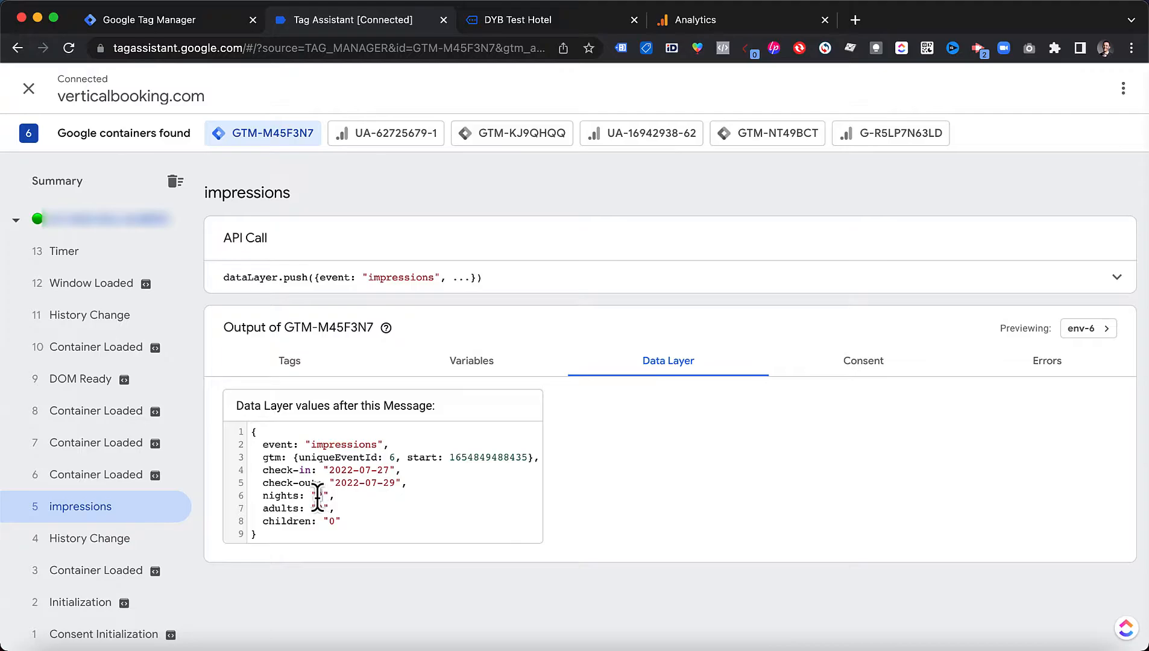
# Step: Examine the check-in, check-out, nights, adults and children values in the impressions event's data layer
pyautogui.click(366, 497)
pyautogui.moveTo(405, 472); pyautogui.dragTo(320, 473)
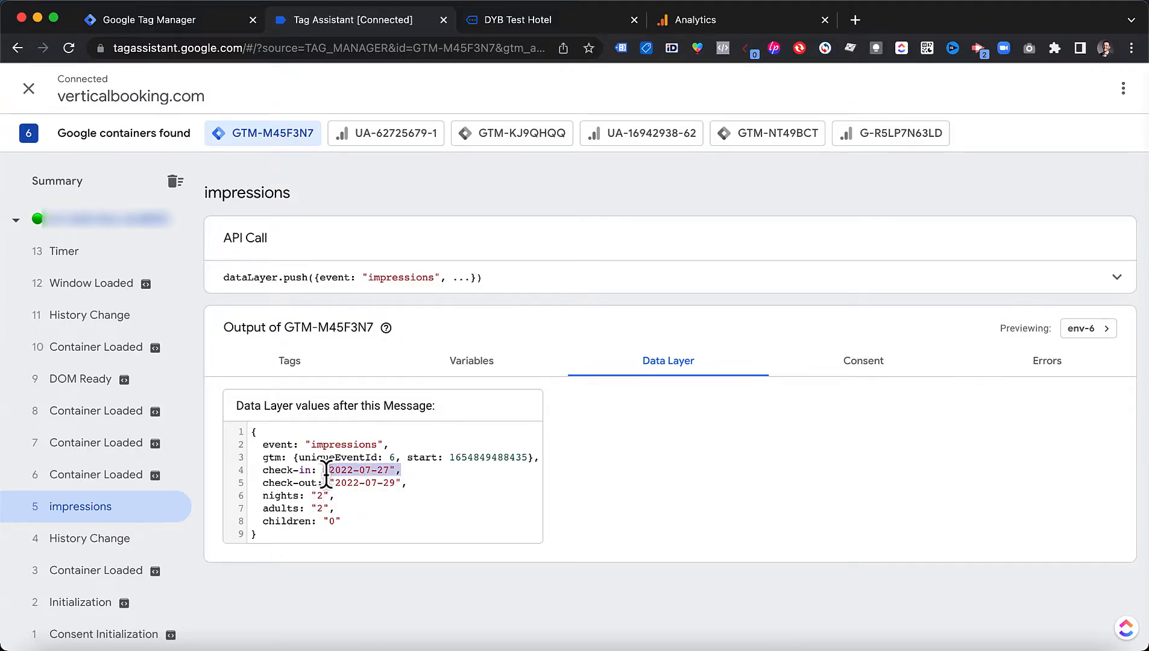
pyautogui.click(410, 487)
pyautogui.moveTo(411, 487); pyautogui.dragTo(326, 485)
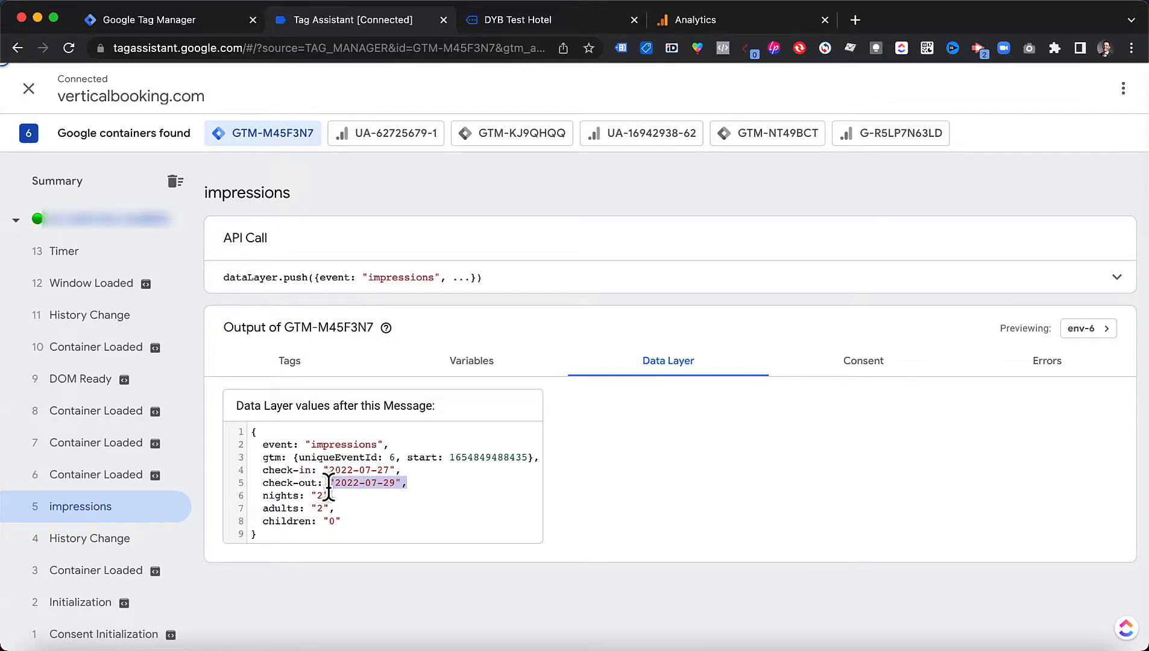
pyautogui.click(412, 508)
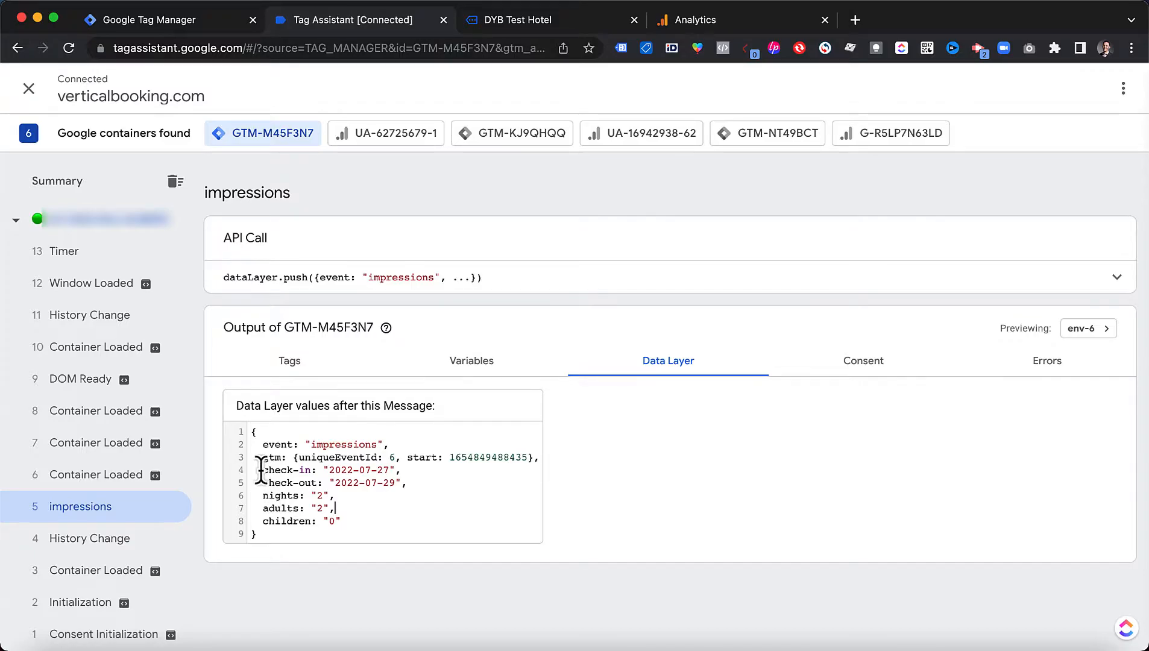
pyautogui.moveTo(263, 471); pyautogui.dragTo(354, 487)
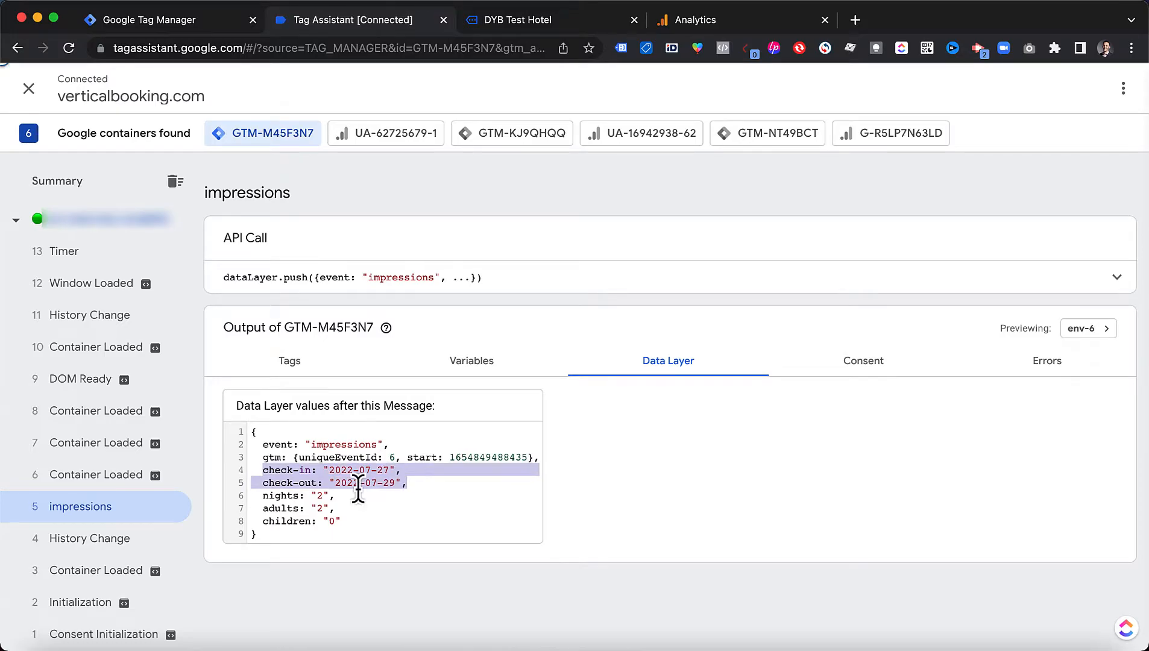
pyautogui.click(334, 501)
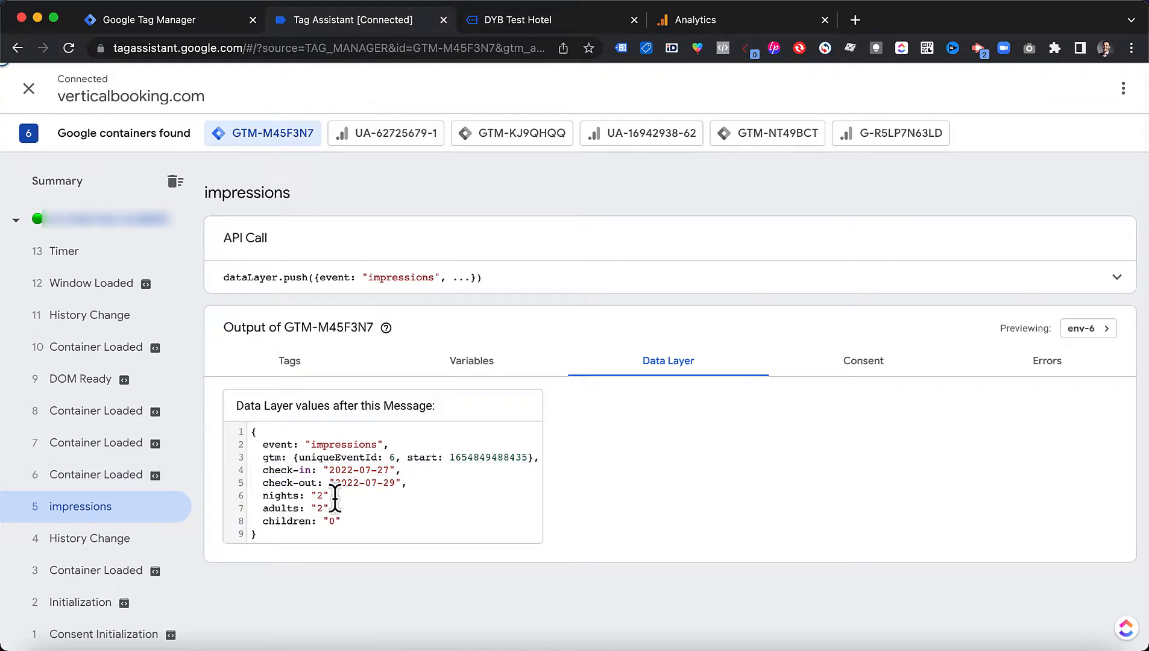
pyautogui.moveTo(349, 521); pyautogui.dragTo(249, 449)
pyautogui.click(251, 449)
# Step: Create a new user-defined variable in Google Tag Manager with the Data Layer Variable type
pyautogui.click(208, 27)
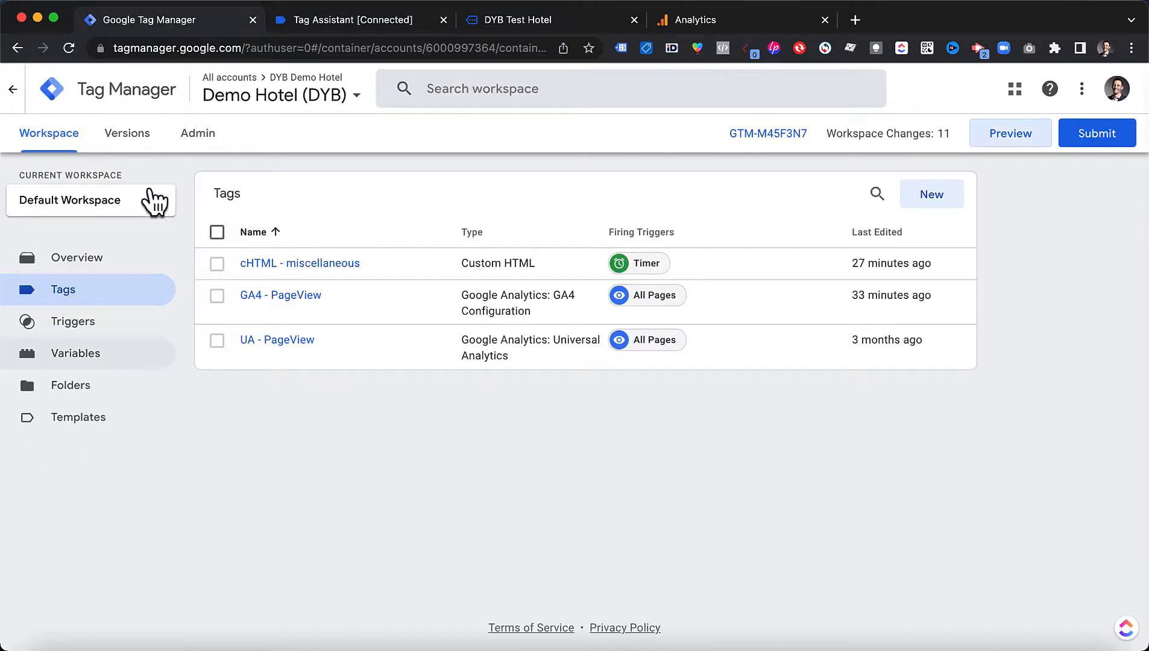
pyautogui.click(89, 364)
pyautogui.scroll(-5, 936, 416)
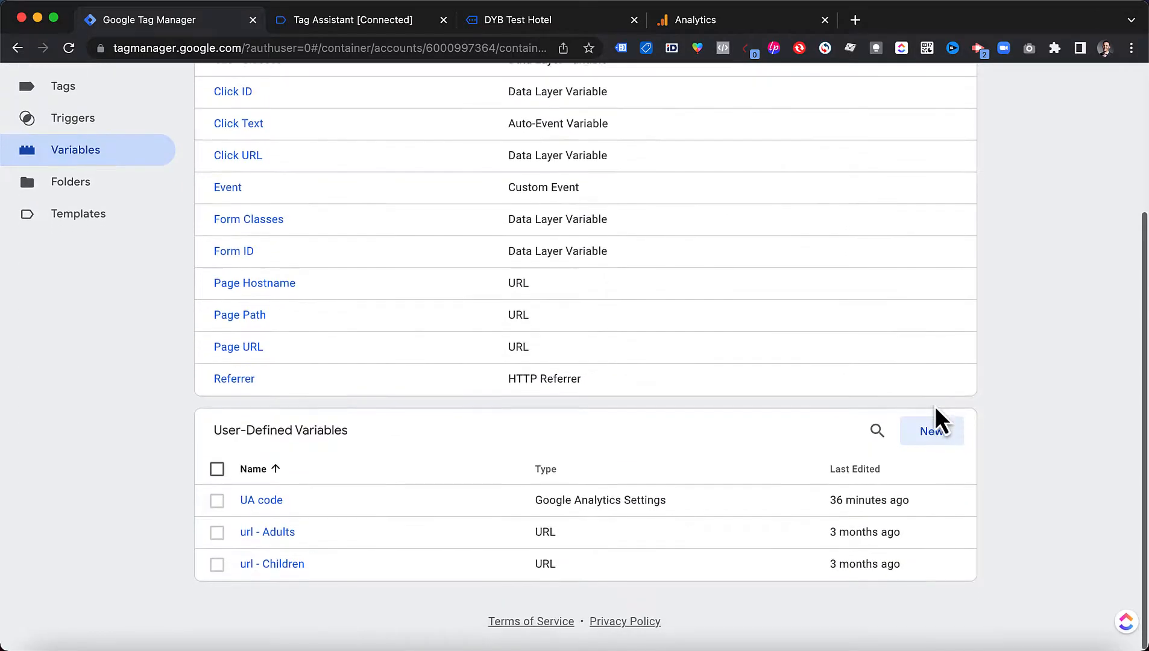
pyautogui.click(939, 443)
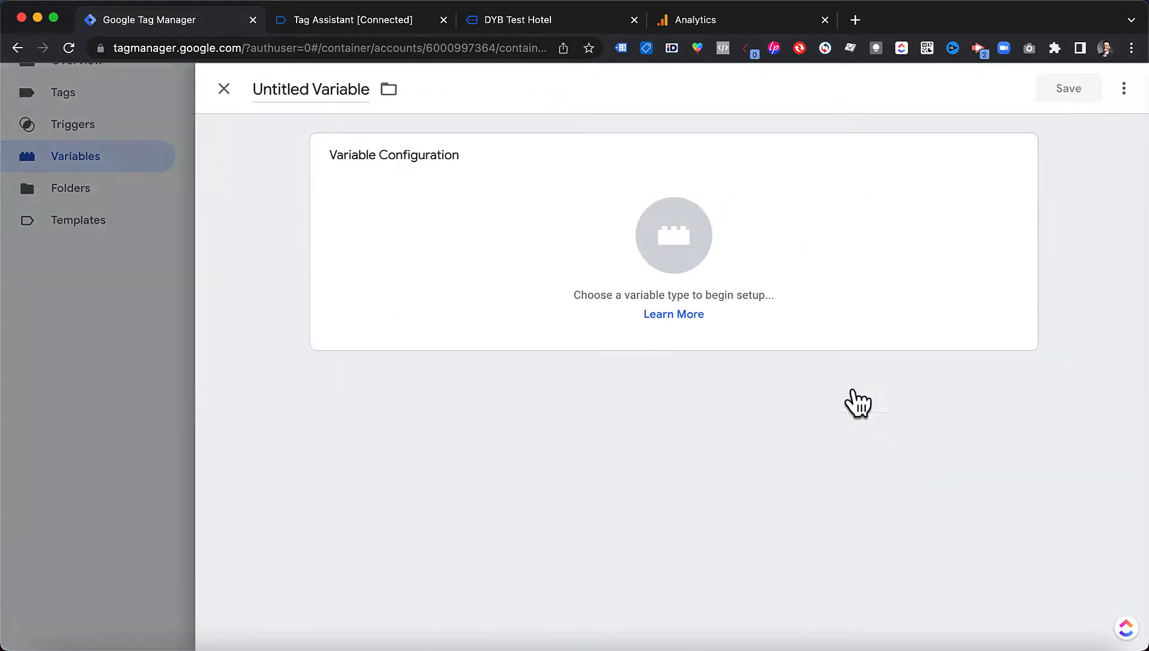
pyautogui.click(584, 244)
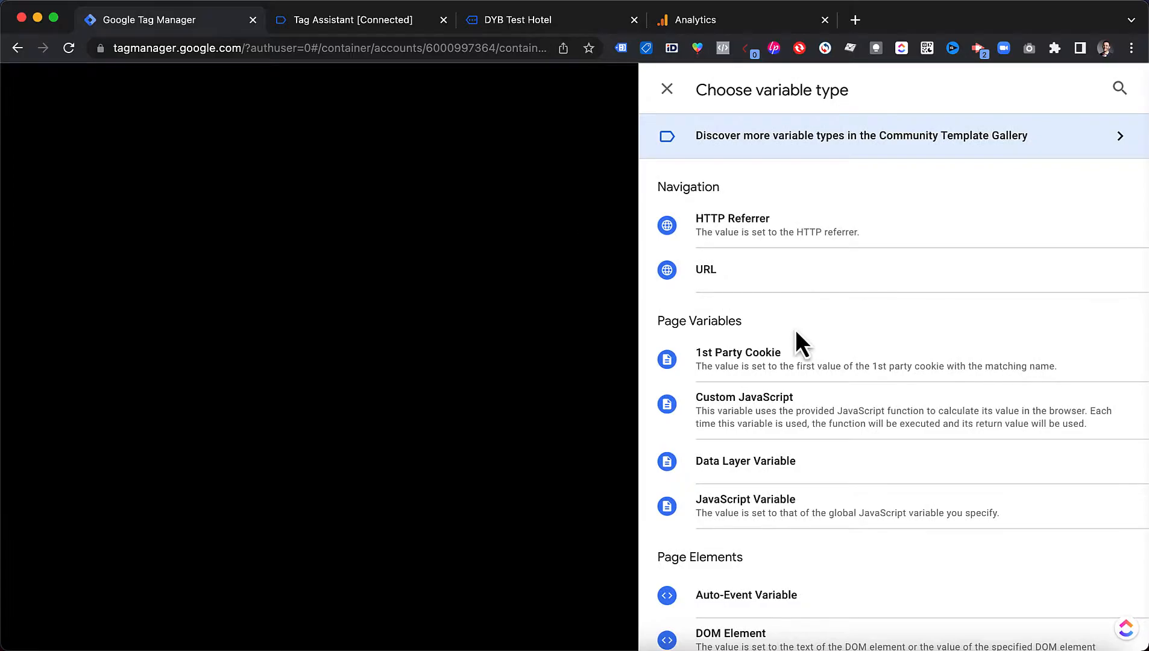
pyautogui.scroll(-3, 796, 332)
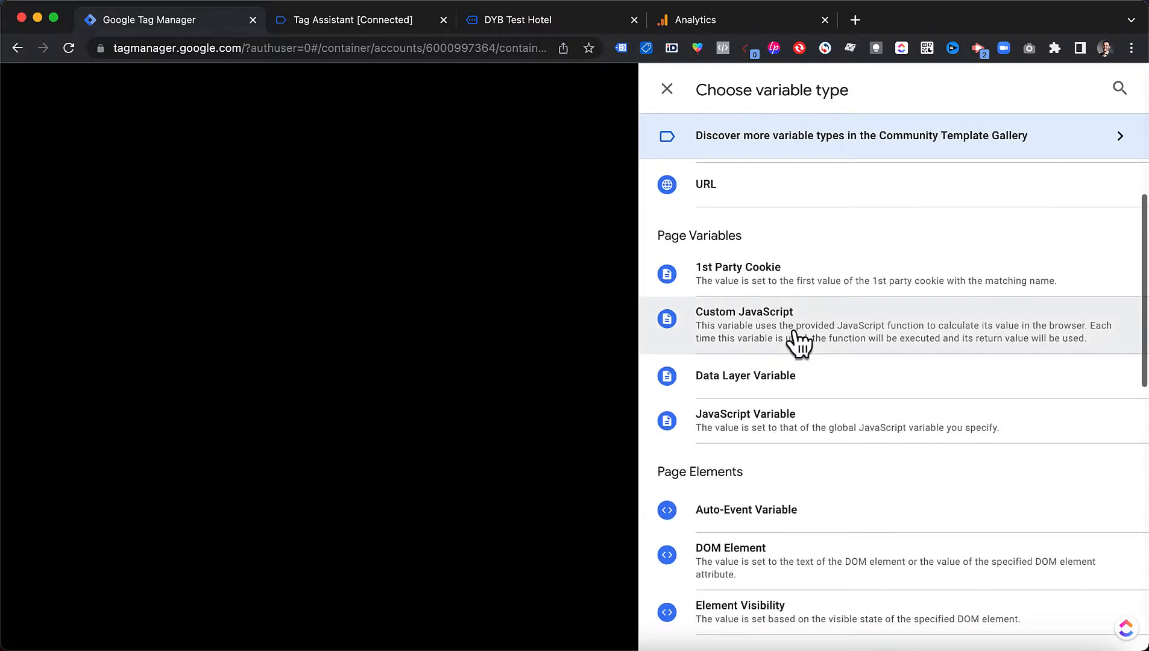
pyautogui.click(777, 386)
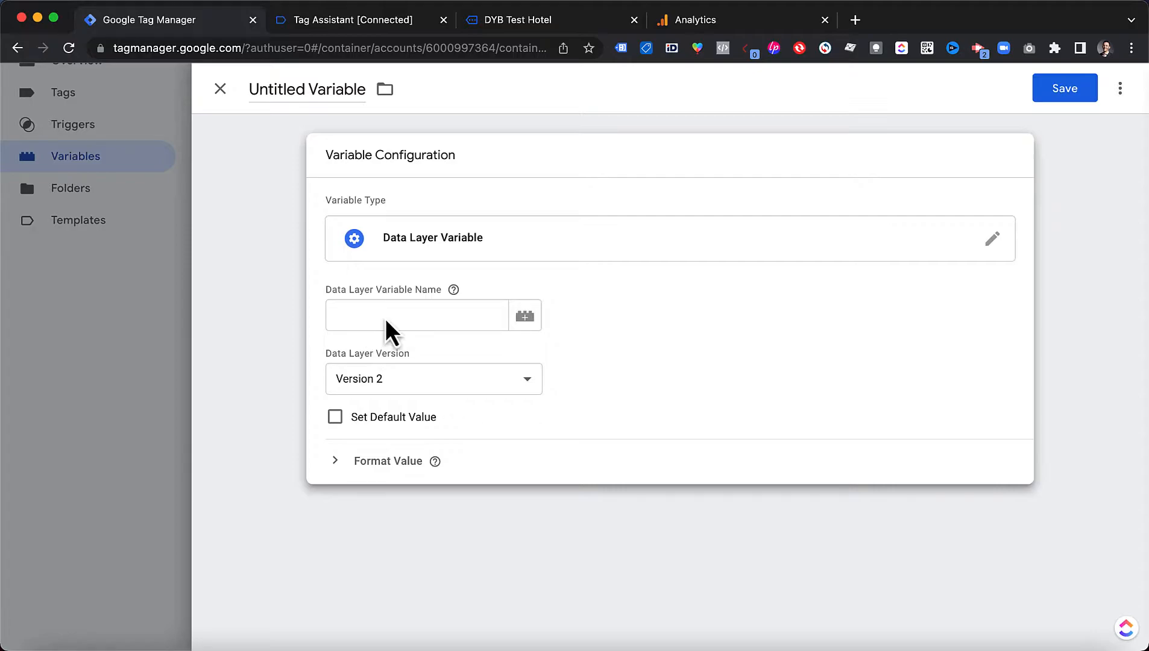
# Step: Copy the key "nights" from the impressions event's data layer in Tag Assistant and paste it as the new variable's Data Layer Variable Name
pyautogui.click(337, 27)
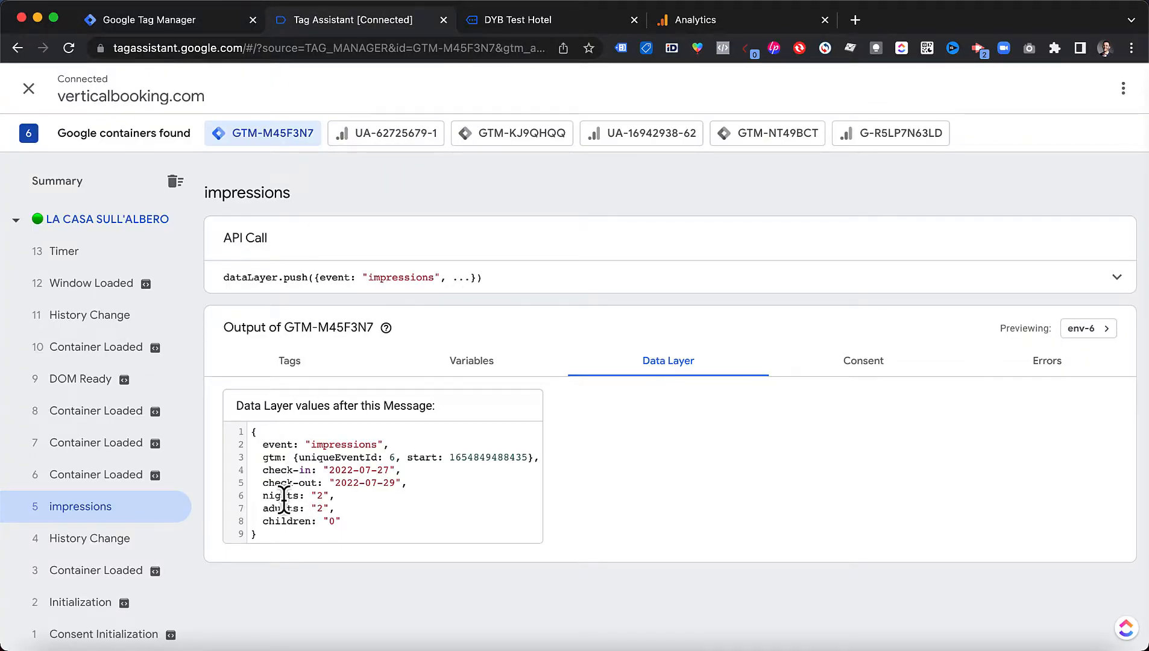
pyautogui.doubleClick(284, 495)
pyautogui.rightClick(284, 500)
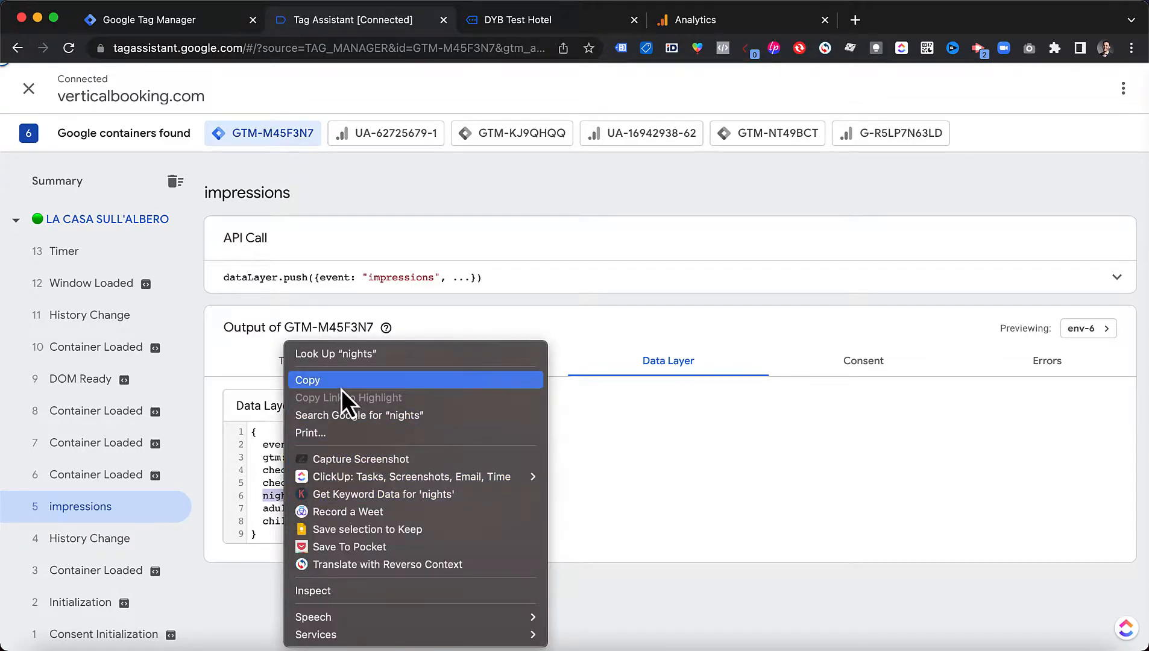
pyautogui.click(342, 386)
pyautogui.click(156, 15)
pyautogui.click(366, 315)
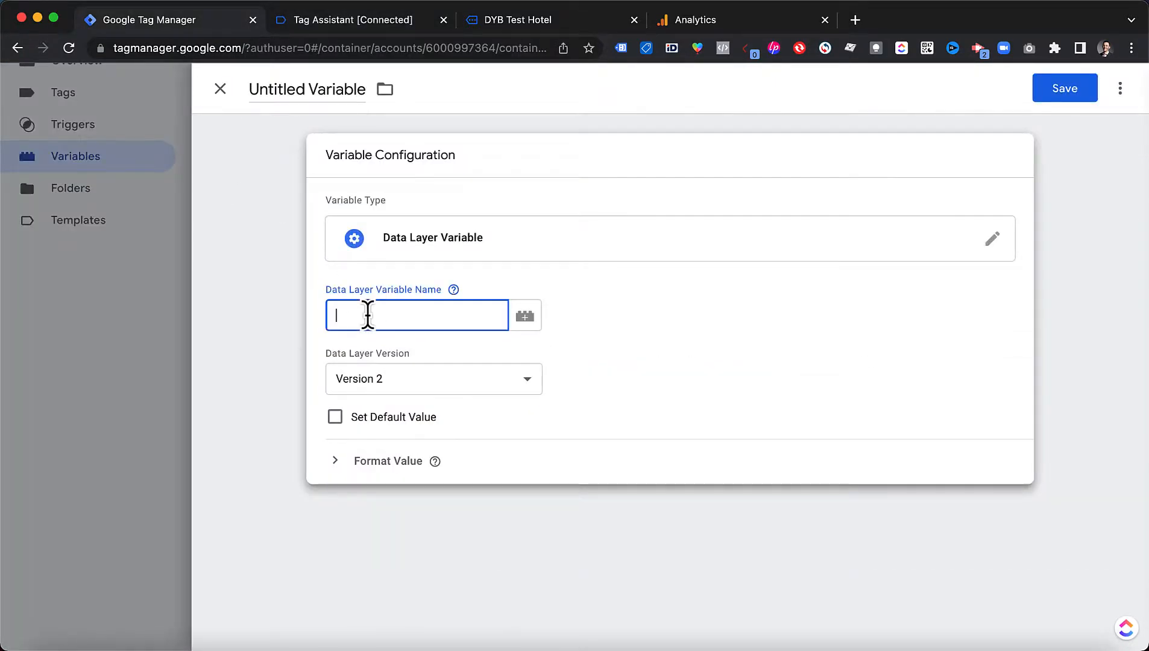
pyautogui.rightClick(369, 313)
pyautogui.click(408, 429)
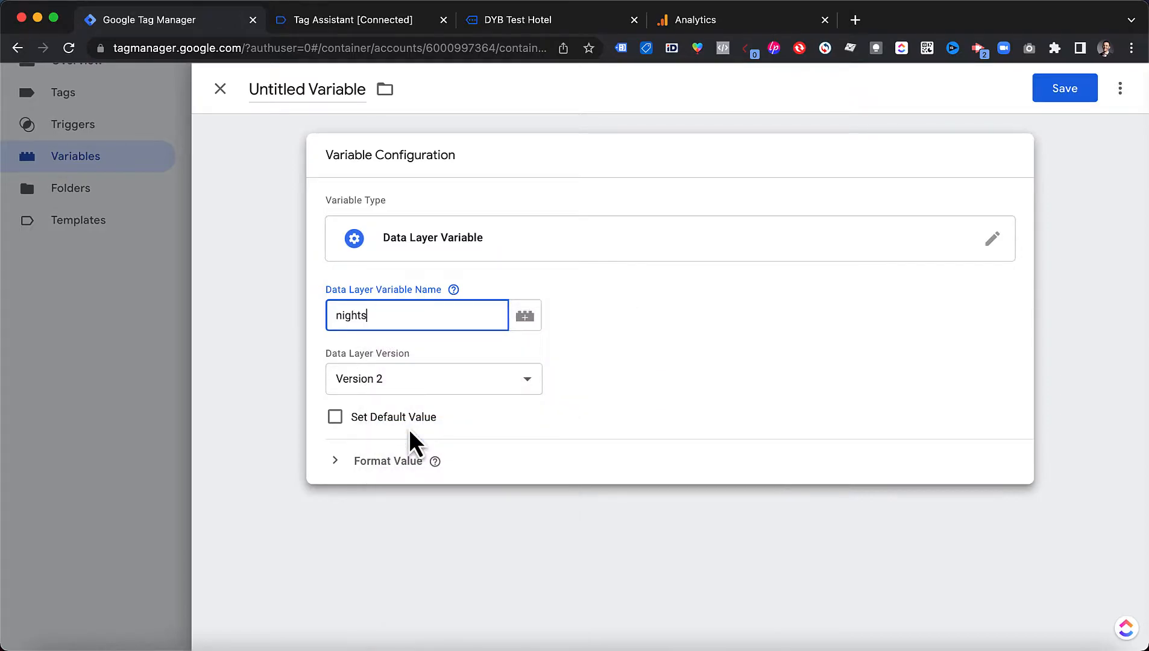
# Step: Name the variable "dlv - nights" and save it
pyautogui.click(295, 84)
pyautogui.press('super+a')
pyautogui.write('dlv - ')
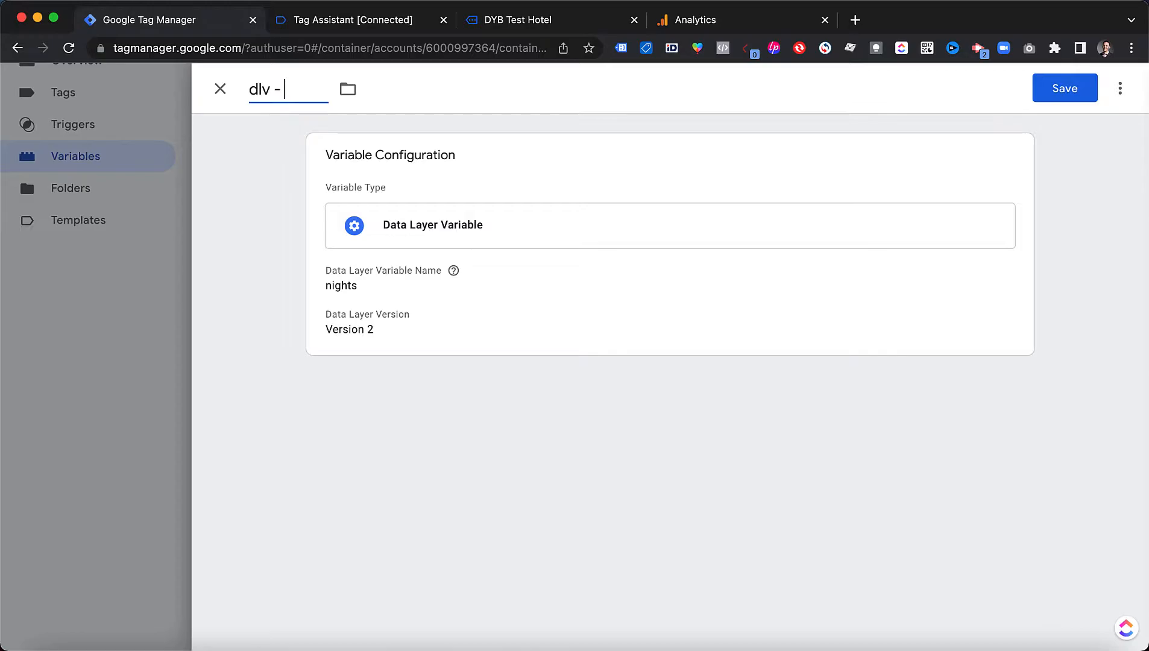
pyautogui.write('nights')
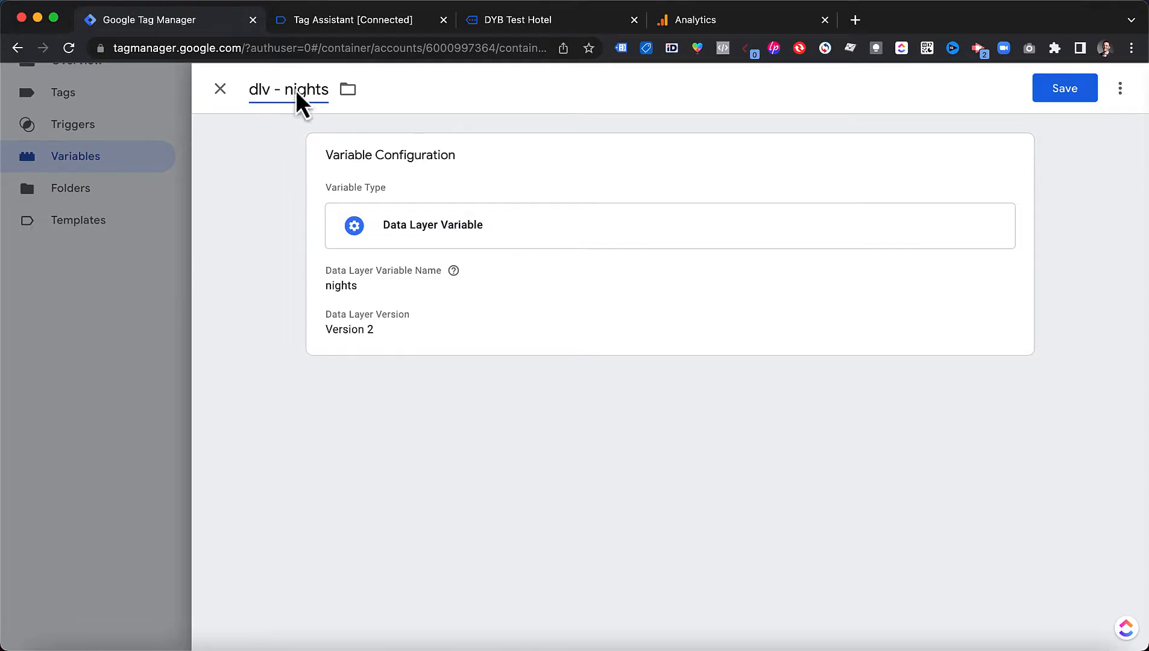
pyautogui.click(1049, 93)
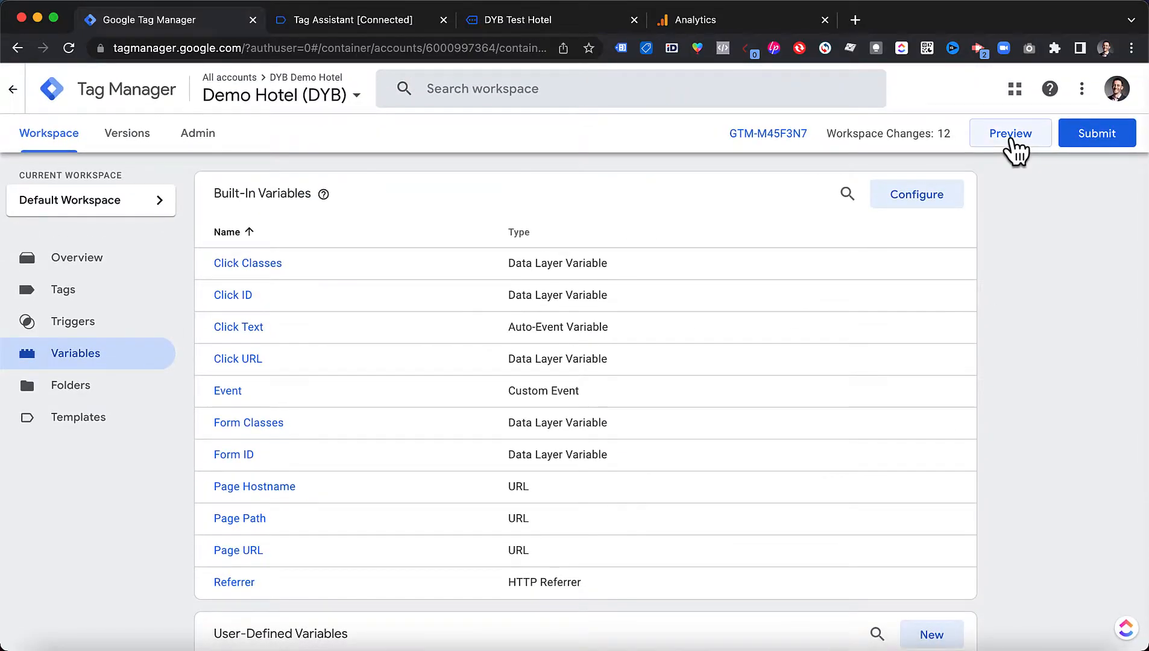
# Step: Restart the container preview to include the new variable and continue into the reconnected Tag Assistant session
pyautogui.click(1013, 142)
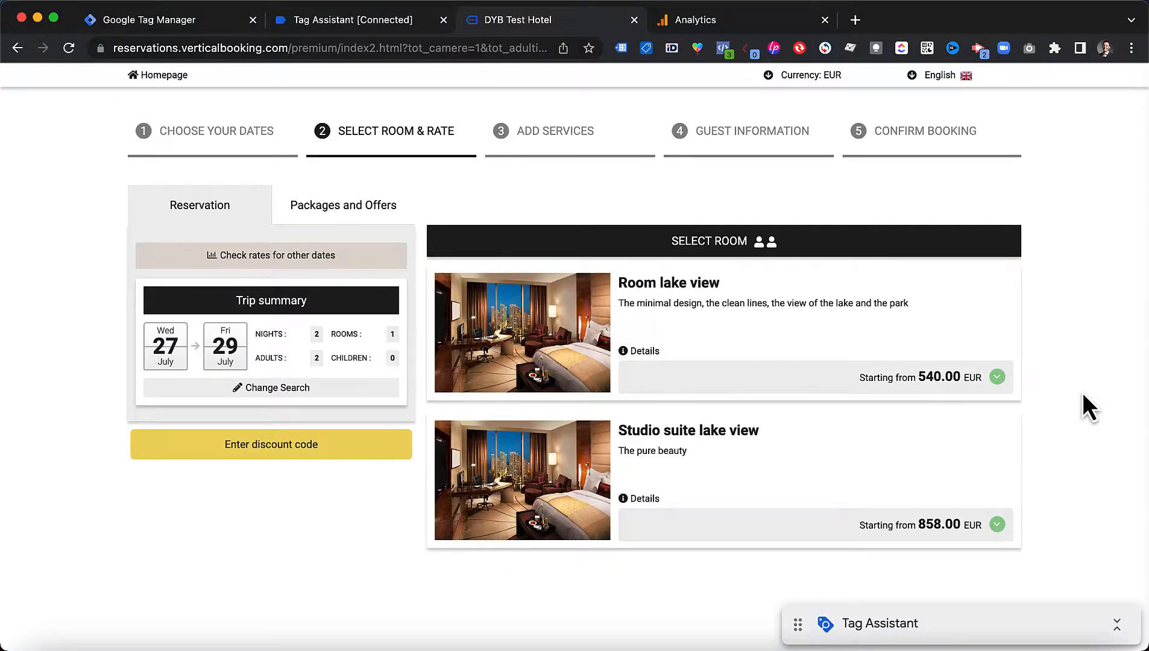
pyautogui.click(352, 23)
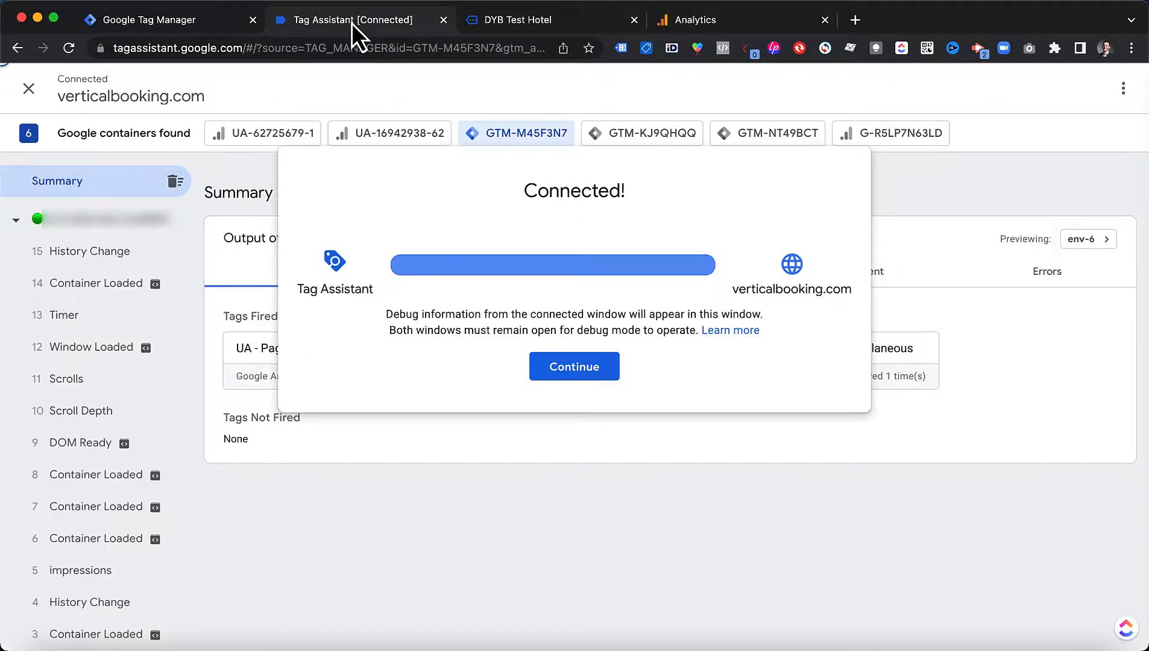
pyautogui.click(565, 374)
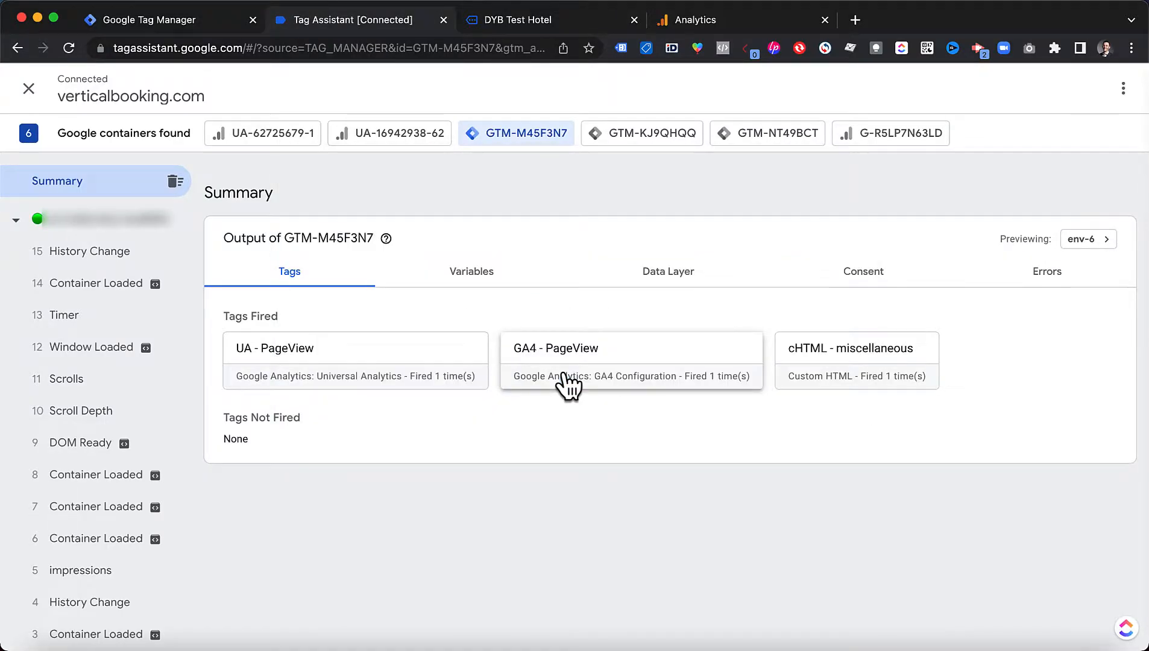
# Step: Check the value of the dlv - nights variable on the impressions event
pyautogui.scroll(-2, 55, 440)
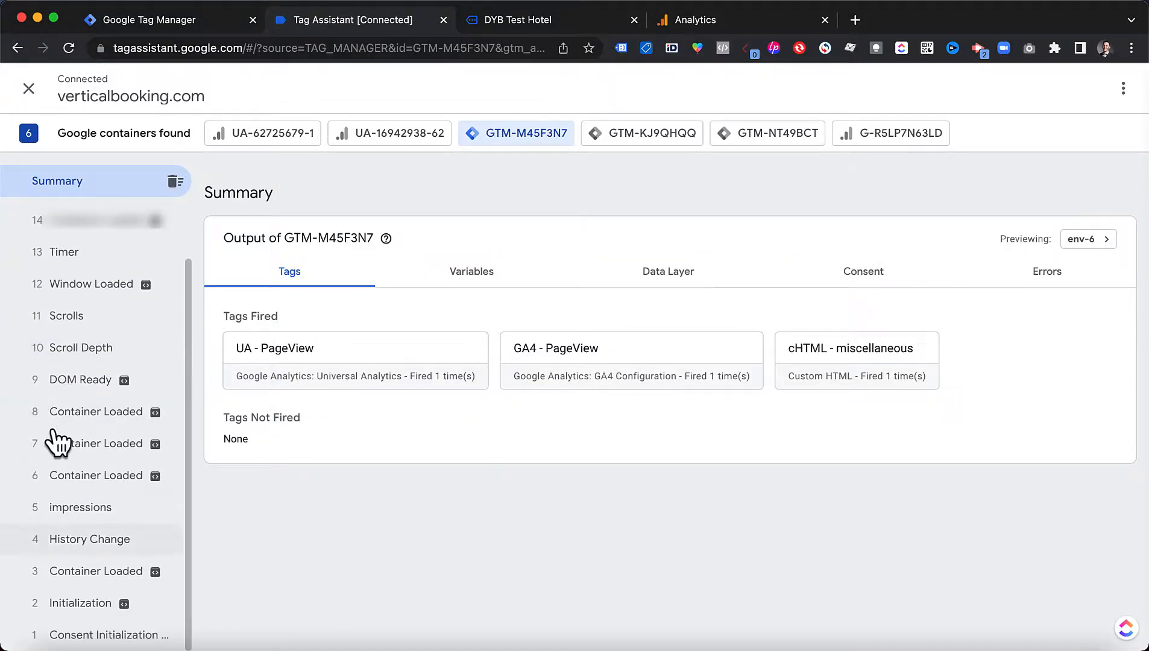
pyautogui.click(81, 510)
pyautogui.click(476, 363)
pyautogui.scroll(-3, 470, 477)
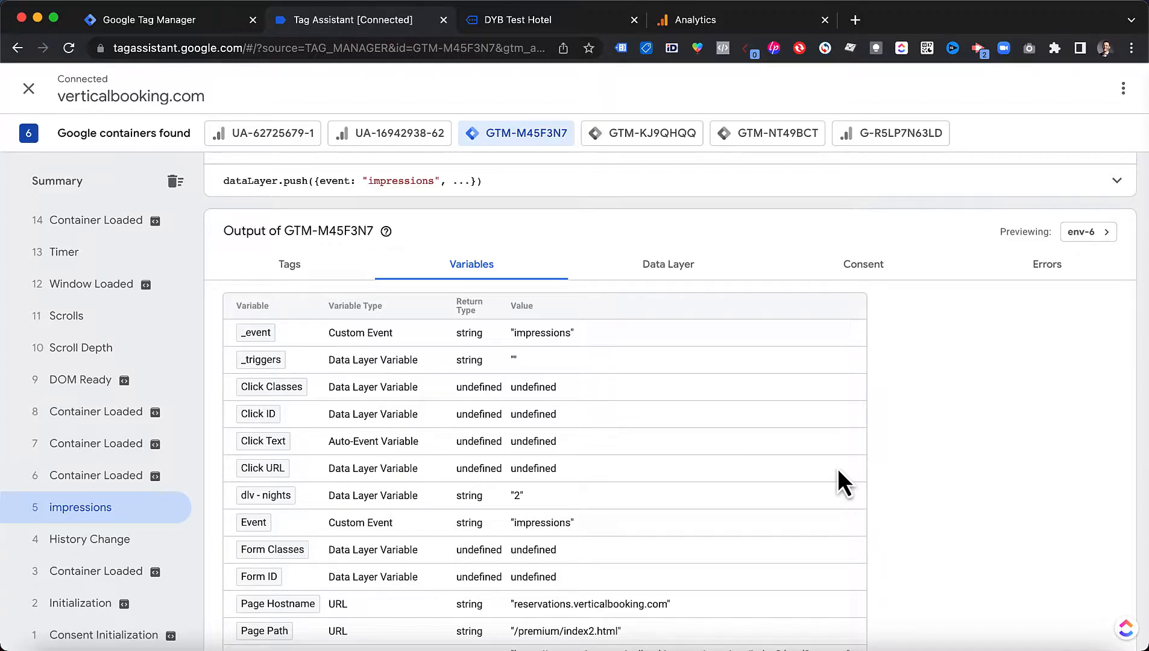
# Step: Expand the impressions event's API call and highlight the nights entry in its data layer for comparison
pyautogui.click(517, 26)
pyautogui.click(353, 19)
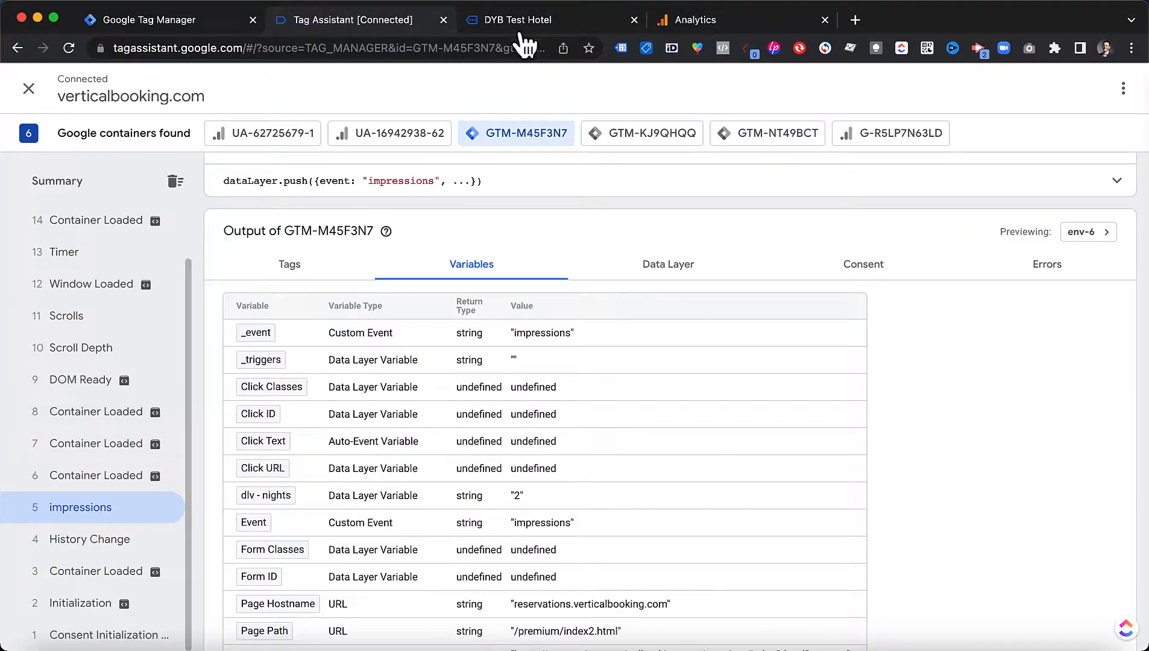
pyautogui.click(684, 265)
pyautogui.click(692, 283)
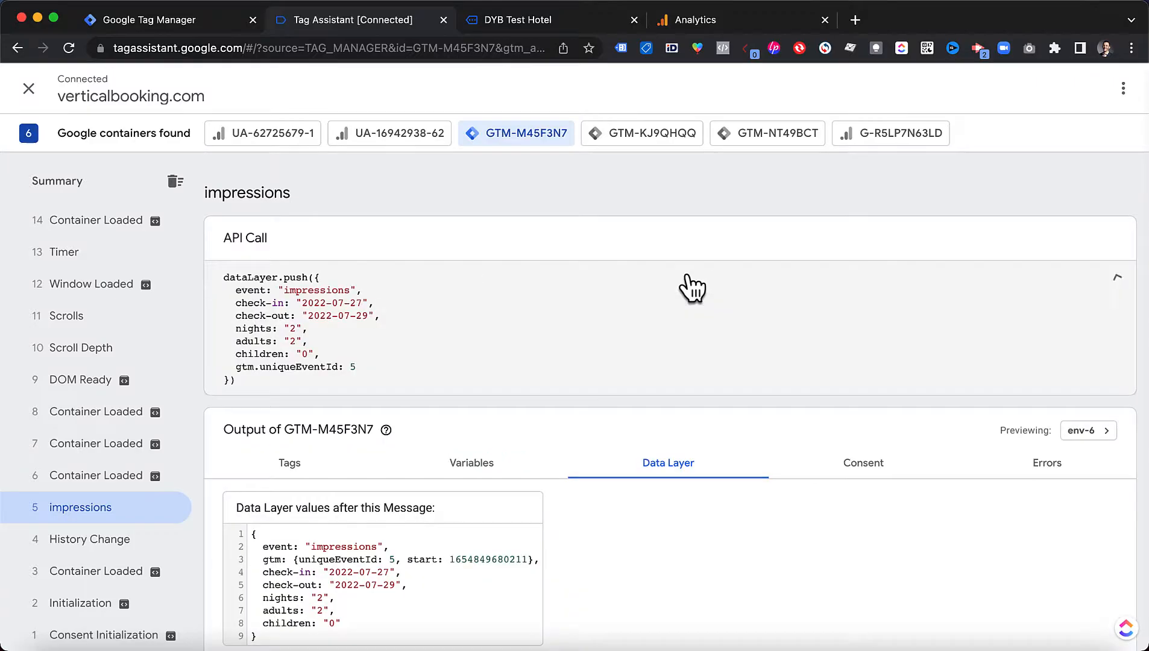
pyautogui.scroll(-1, 687, 271)
pyautogui.moveTo(336, 571); pyautogui.dragTo(254, 573)
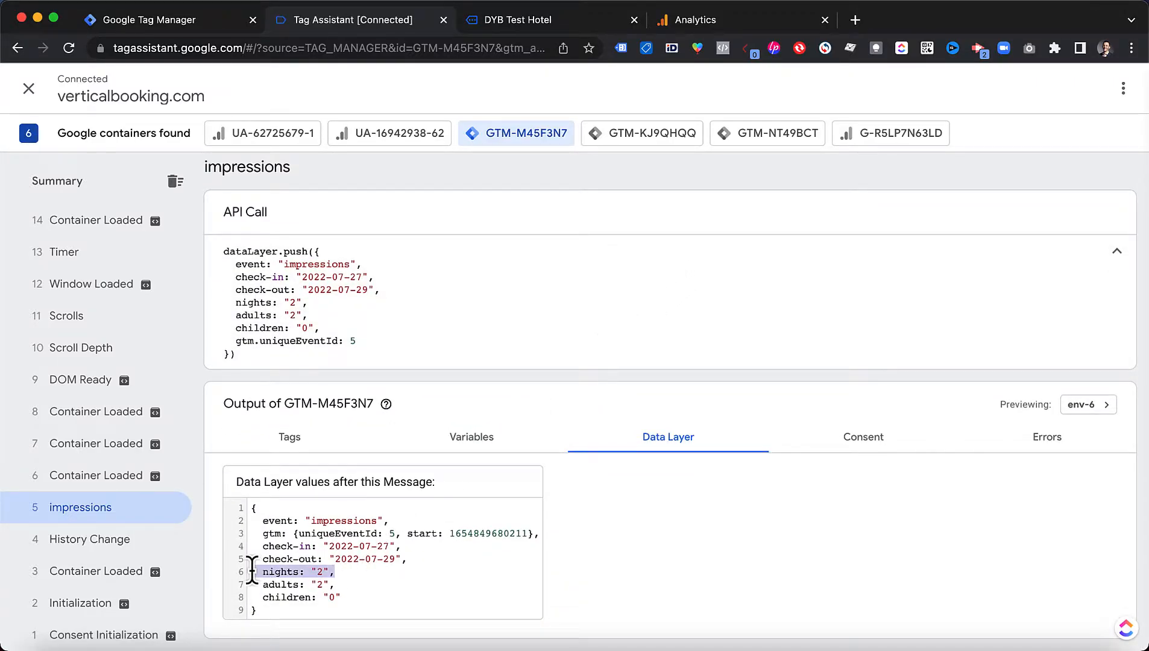
# Step: Compare the booking page's trip summary with the data layer values of the impressions event in Tag Assistant
pyautogui.click(373, 576)
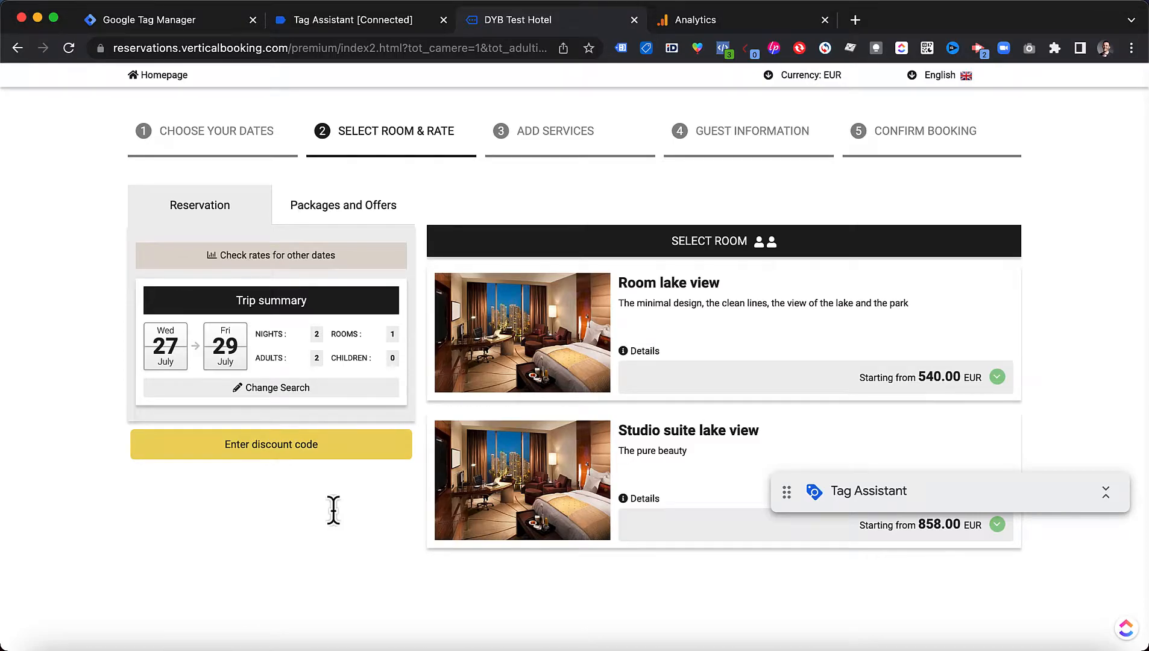
pyautogui.hotkey('ctrl', 'shift', 'Tab')
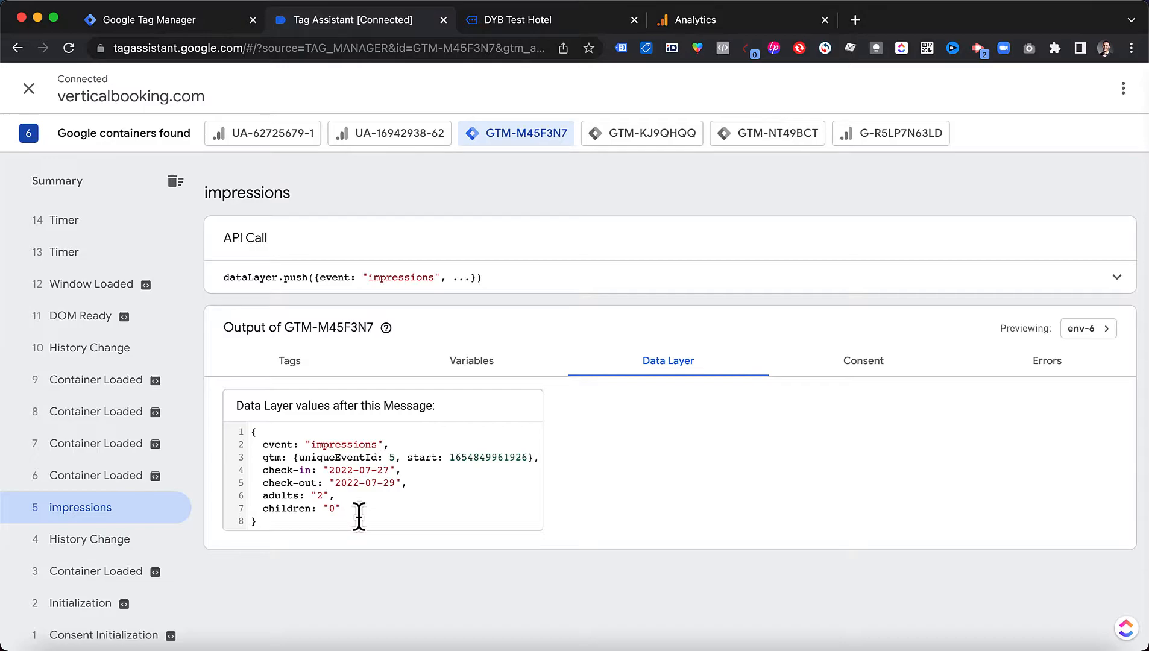
pyautogui.moveTo(358, 516); pyautogui.dragTo(256, 431)
pyautogui.click(425, 485)
# Step: In Google Tag Manager, create a new user-defined variable of type Data Layer Variable and name it "dlv - Arrival"
pyautogui.click(191, 23)
pyautogui.click(932, 406)
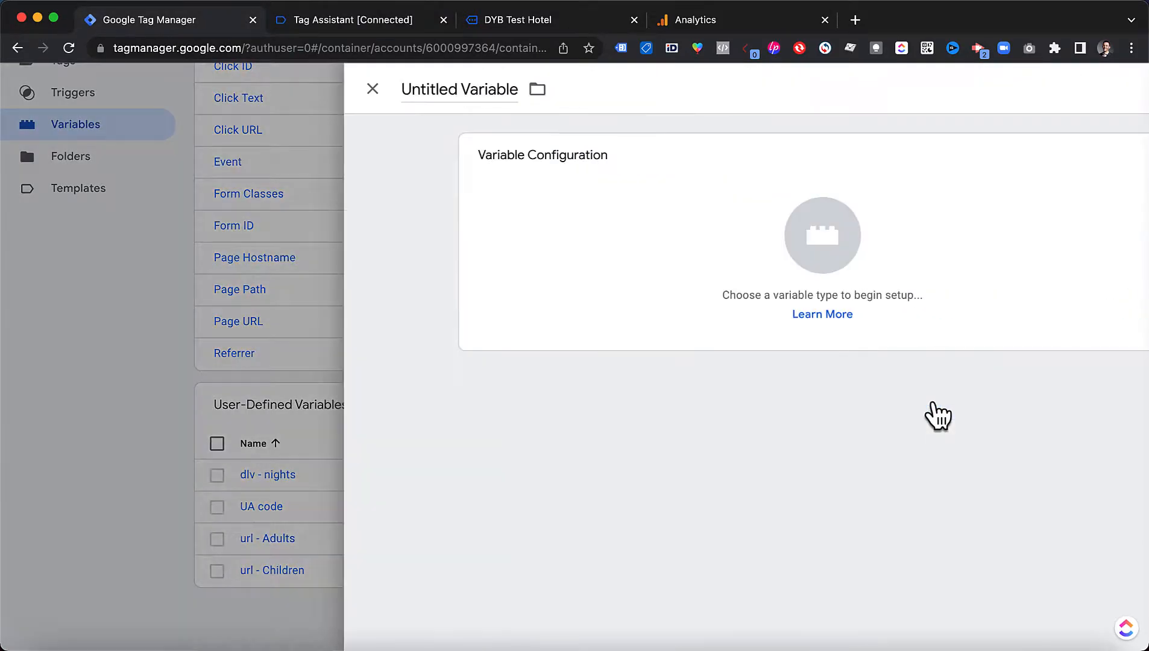
pyautogui.click(557, 227)
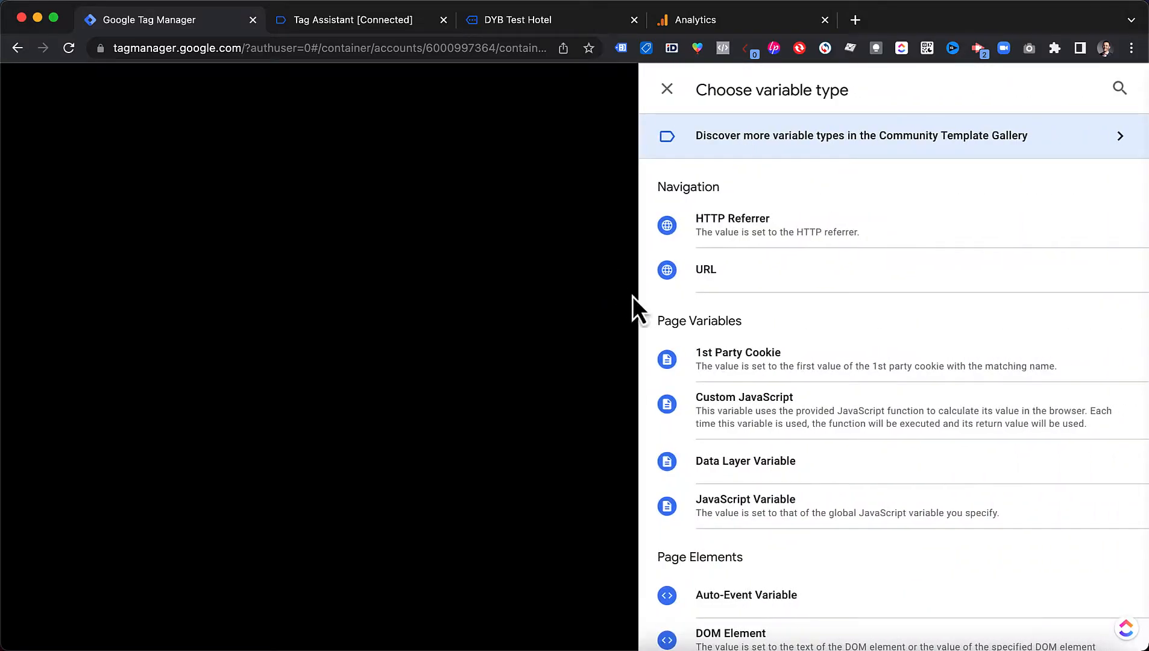
pyautogui.click(784, 473)
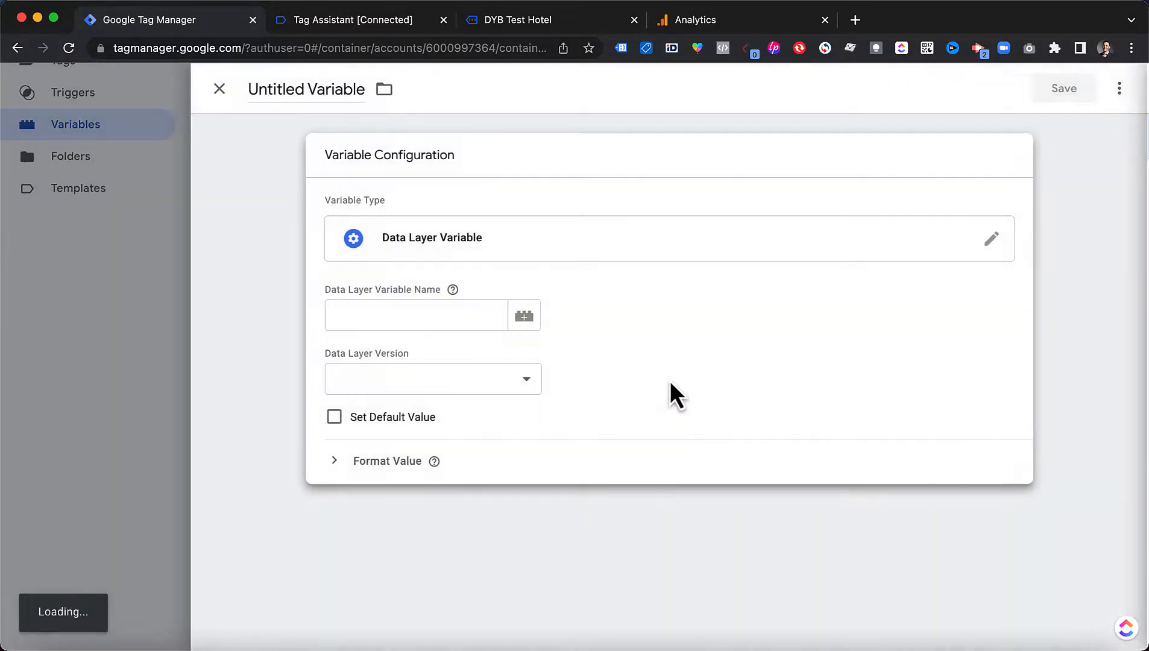
pyautogui.click(270, 89)
pyautogui.write('dlv')
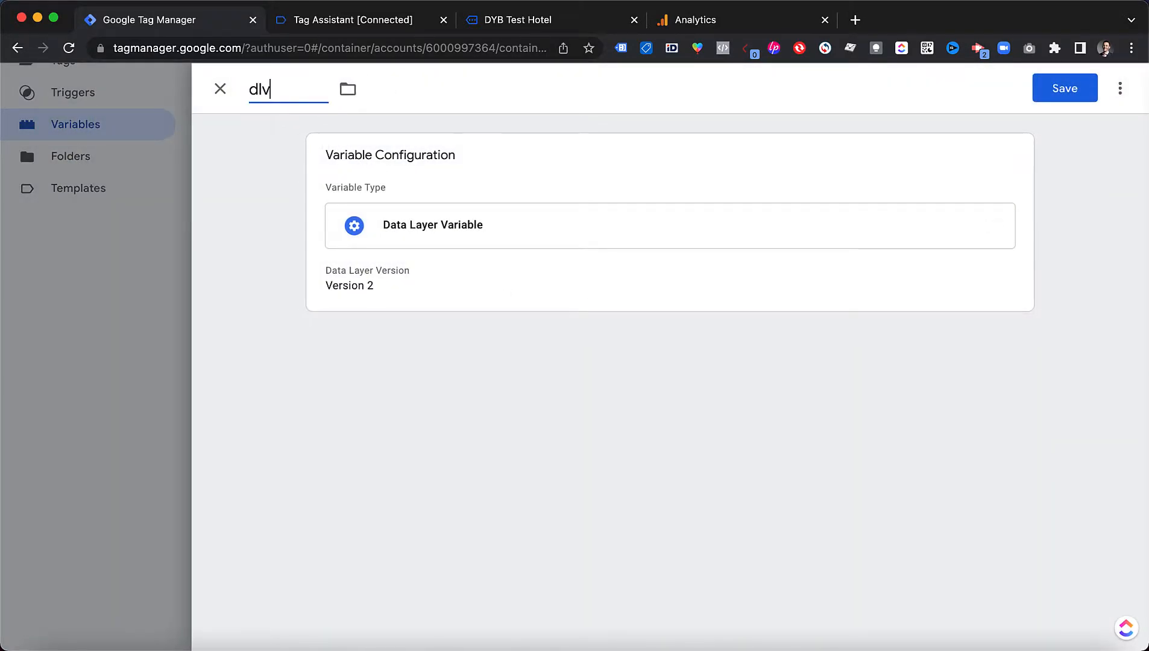
pyautogui.write(' - Arrival')
# Step: Set the data layer variable name of dlv - Arrival to "check-in", matching the key in Tag Assistant, and save it
pyautogui.click(582, 229)
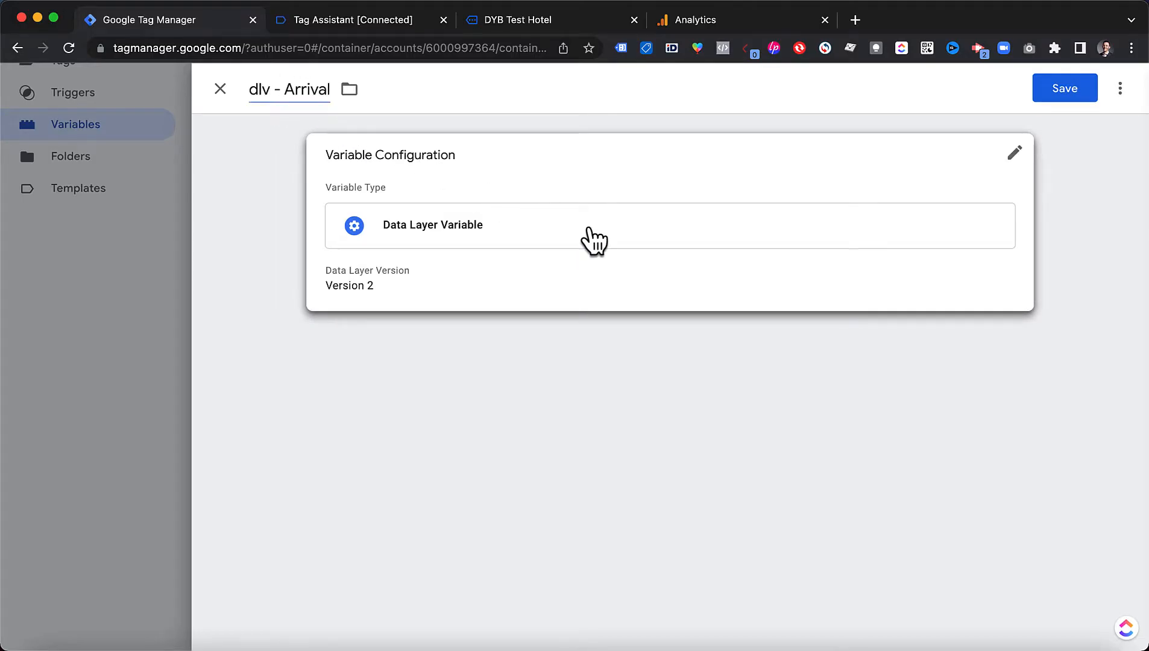
pyautogui.click(364, 316)
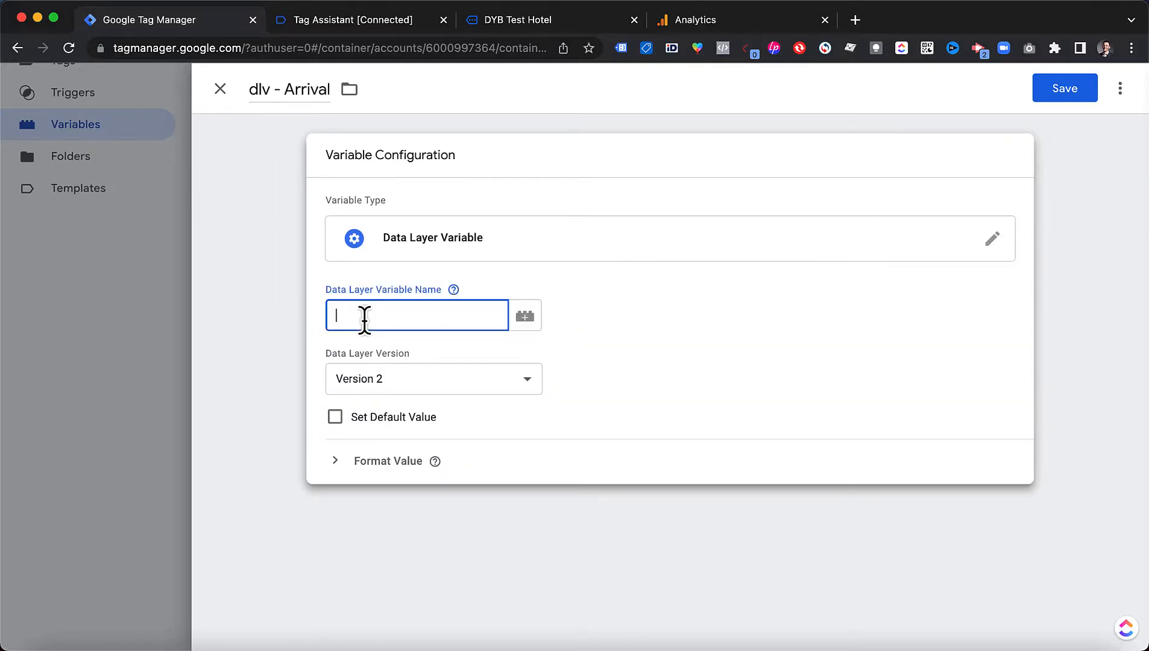
pyautogui.click(338, 24)
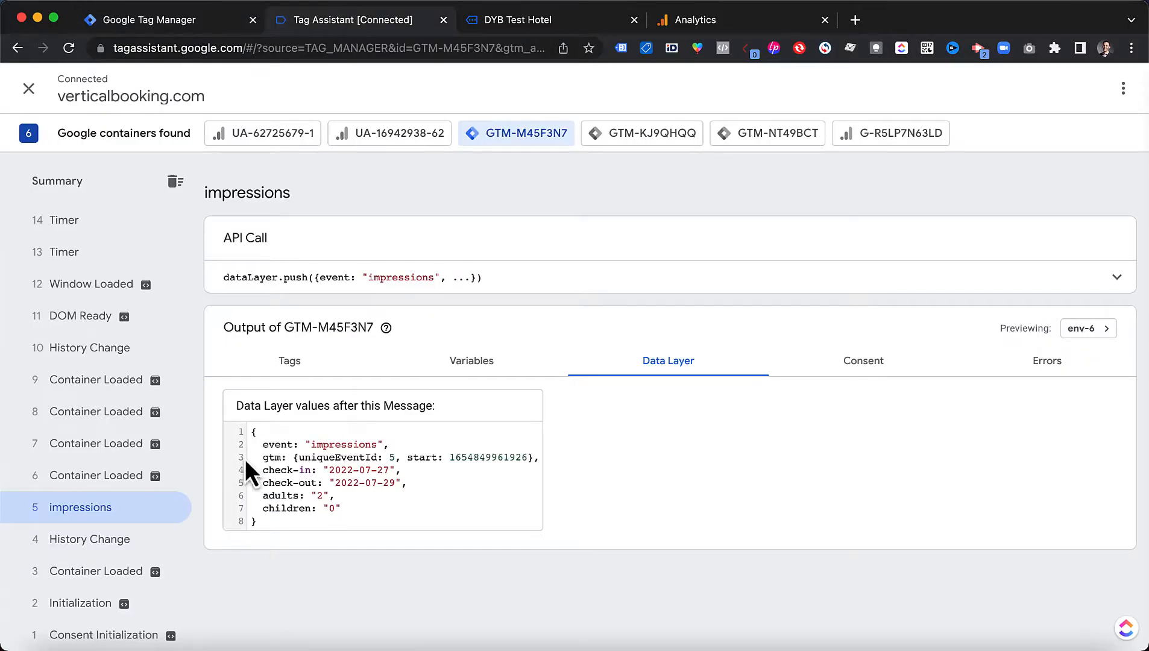
pyautogui.click(189, 27)
pyautogui.write('check-in')
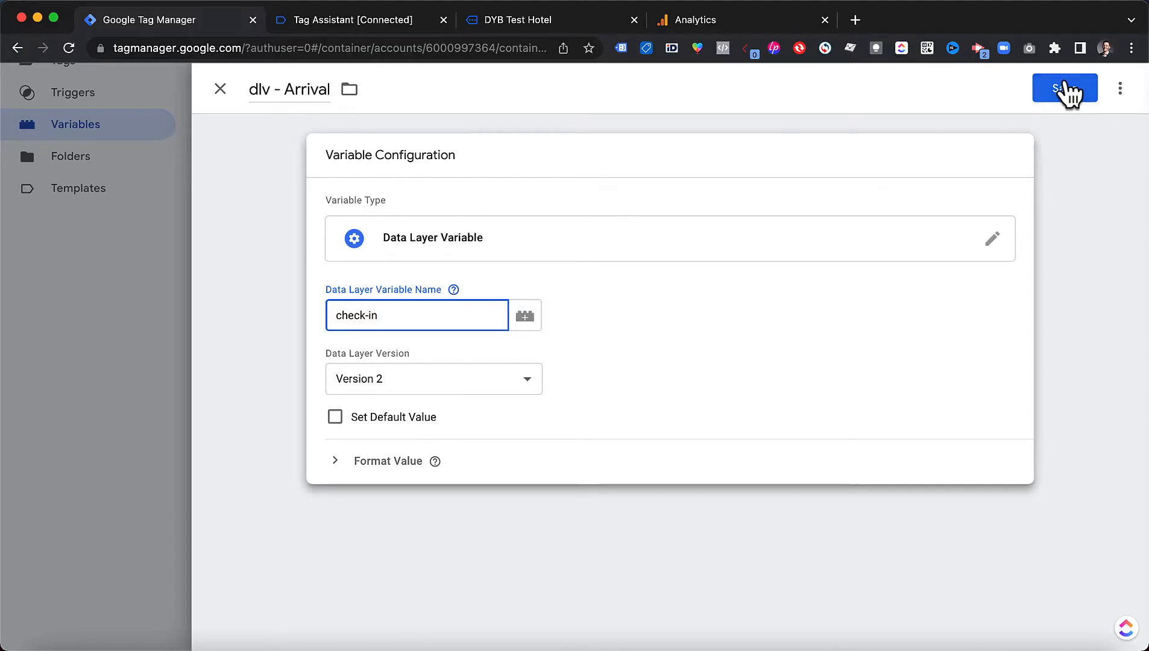
pyautogui.click(1065, 89)
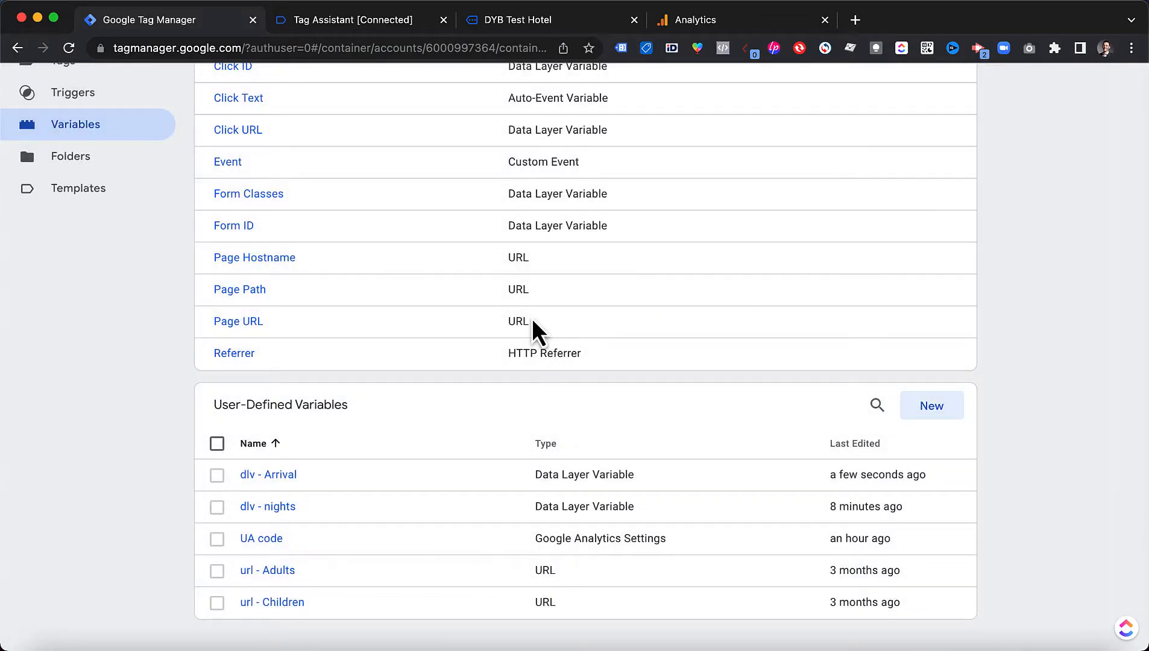
# Step: Create another user-defined variable named "dlv - Departure" with the type Data Layer Variable
pyautogui.click(942, 416)
pyautogui.click(300, 90)
pyautogui.write('dlv - Departure')
pyautogui.click(496, 220)
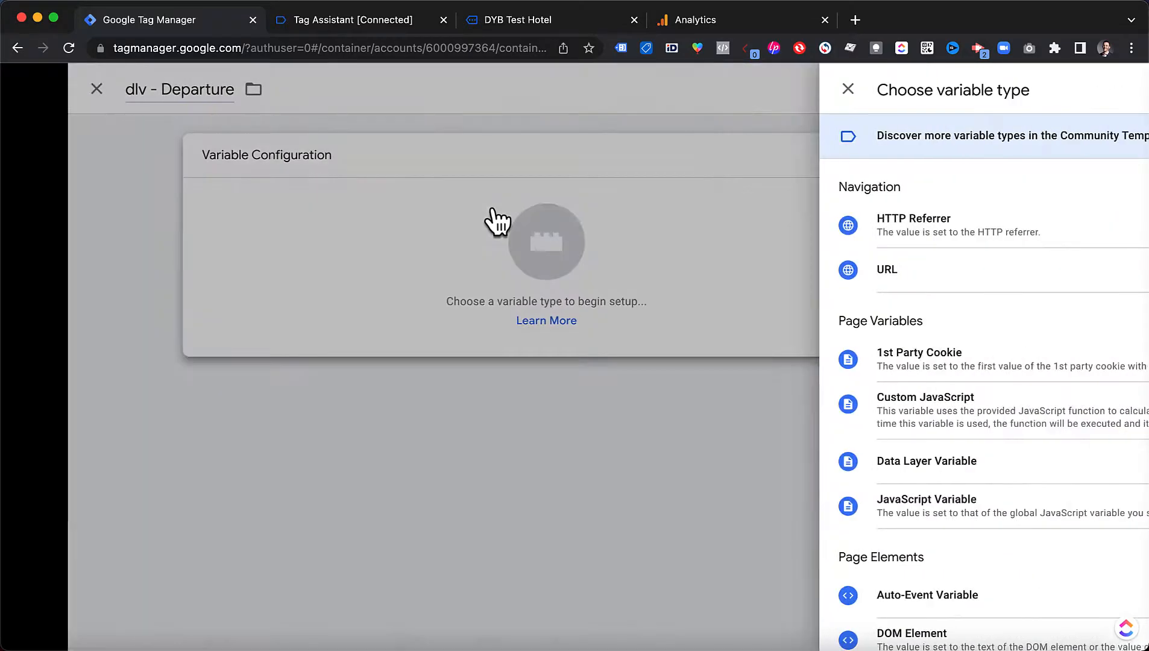
pyautogui.click(753, 461)
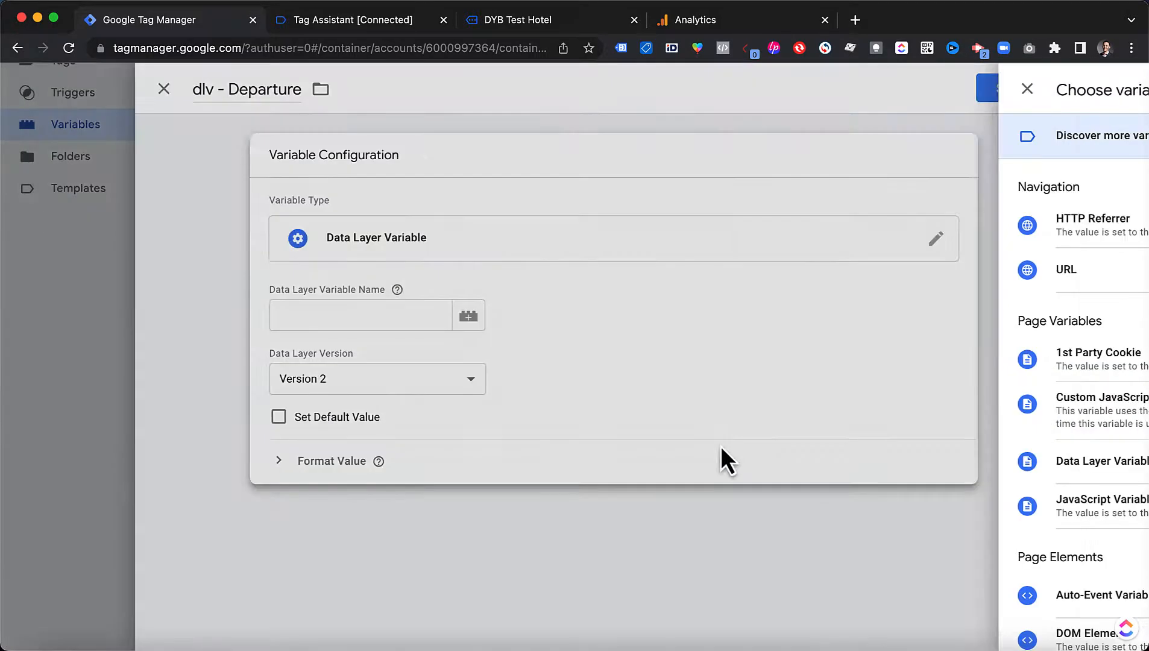
# Step: Take the check-out key from the Tag Assistant data layer as the data layer variable name of dlv - Departure and save it
pyautogui.click(356, 310)
pyautogui.click(329, 20)
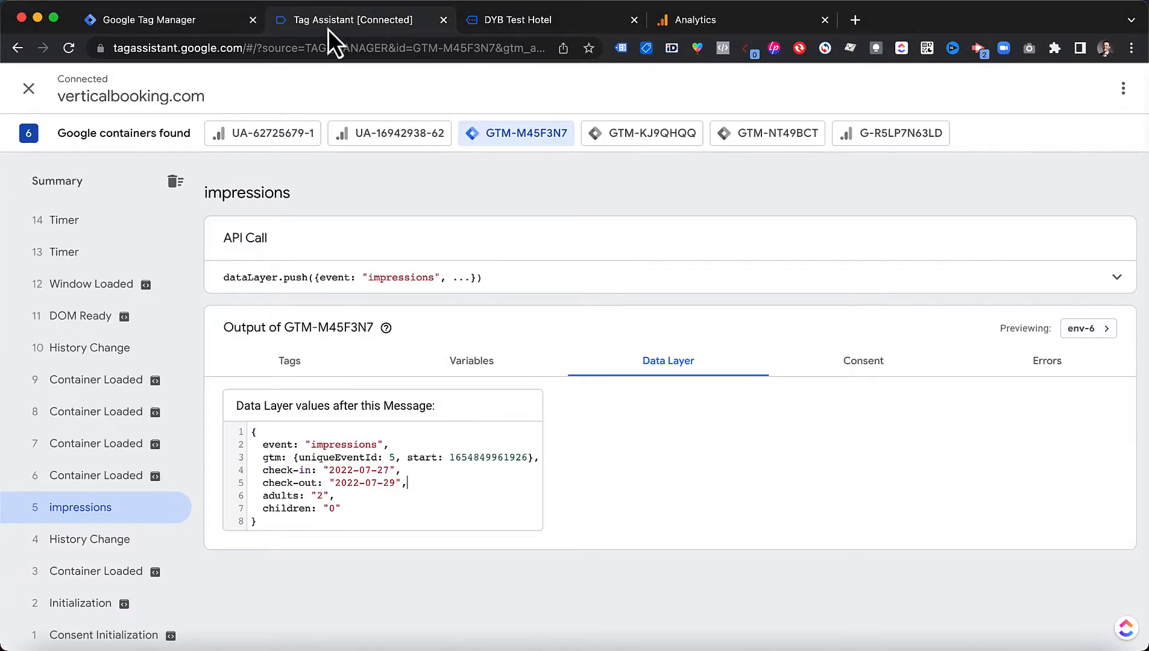
pyautogui.moveTo(262, 482); pyautogui.dragTo(319, 488)
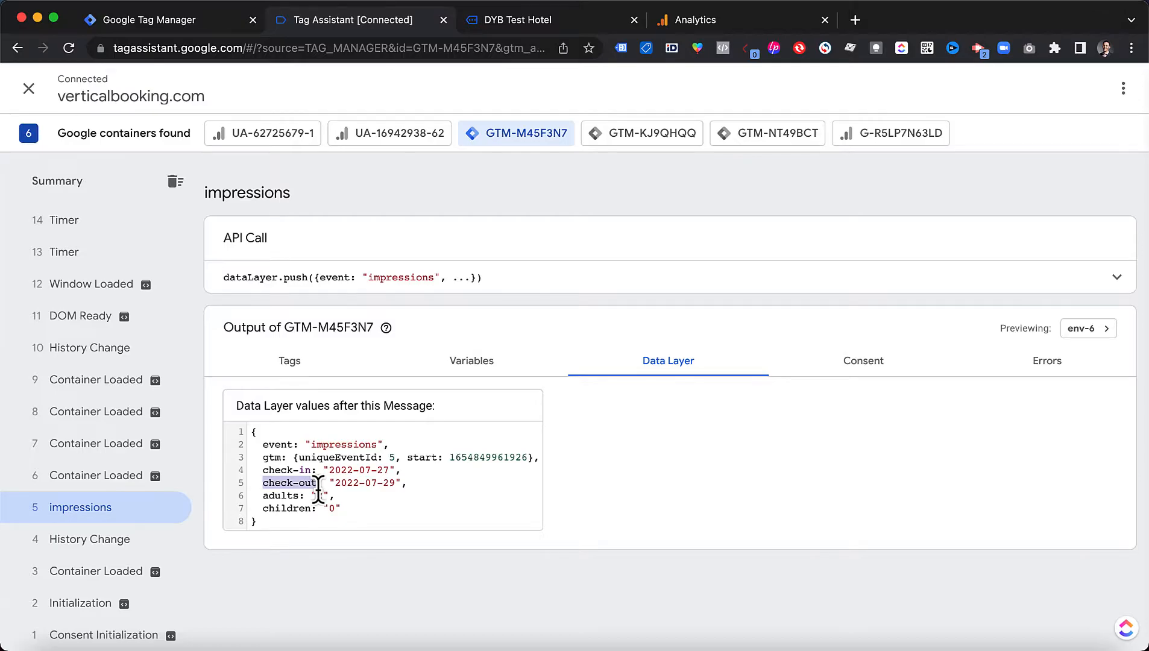
pyautogui.click(191, 20)
pyautogui.write('check-out')
pyautogui.click(1089, 92)
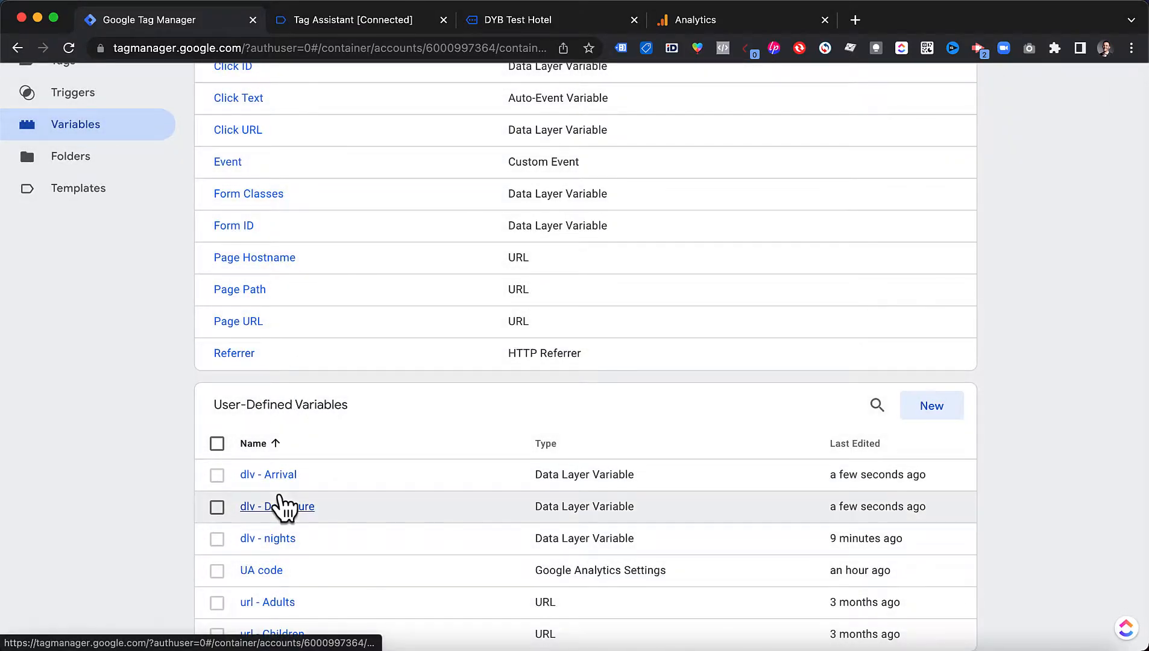
# Step: Create a Custom JavaScript variable whose function returns the day difference between start_date and end_date, with aDay = 86400000 and both dates empty
pyautogui.click(944, 416)
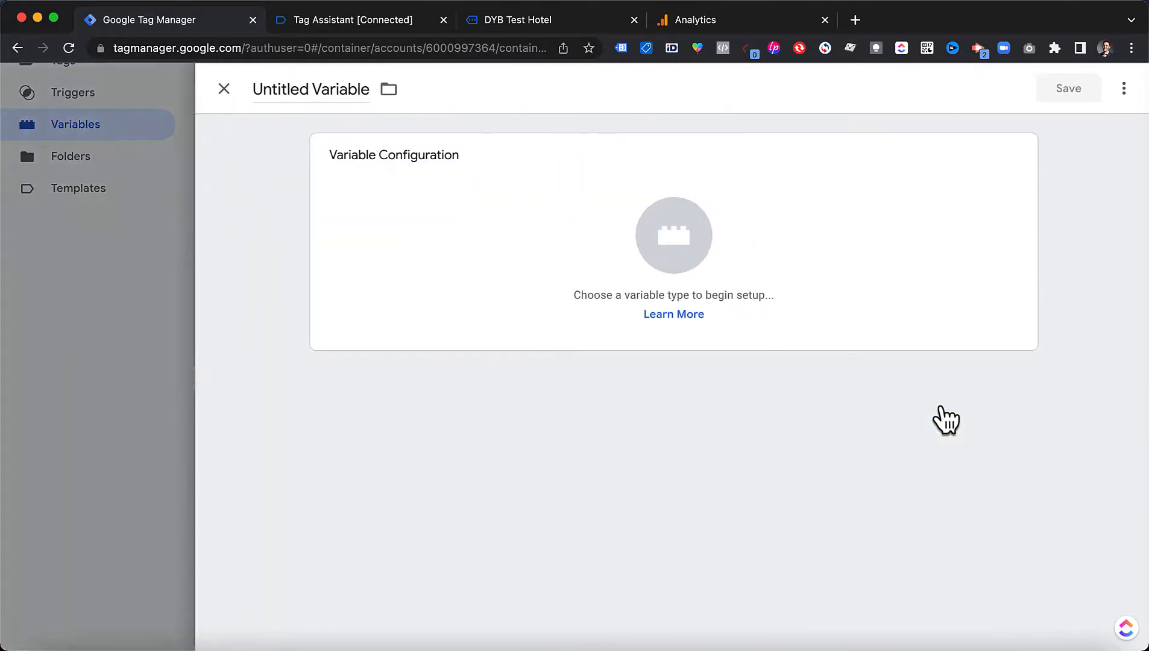
pyautogui.click(532, 206)
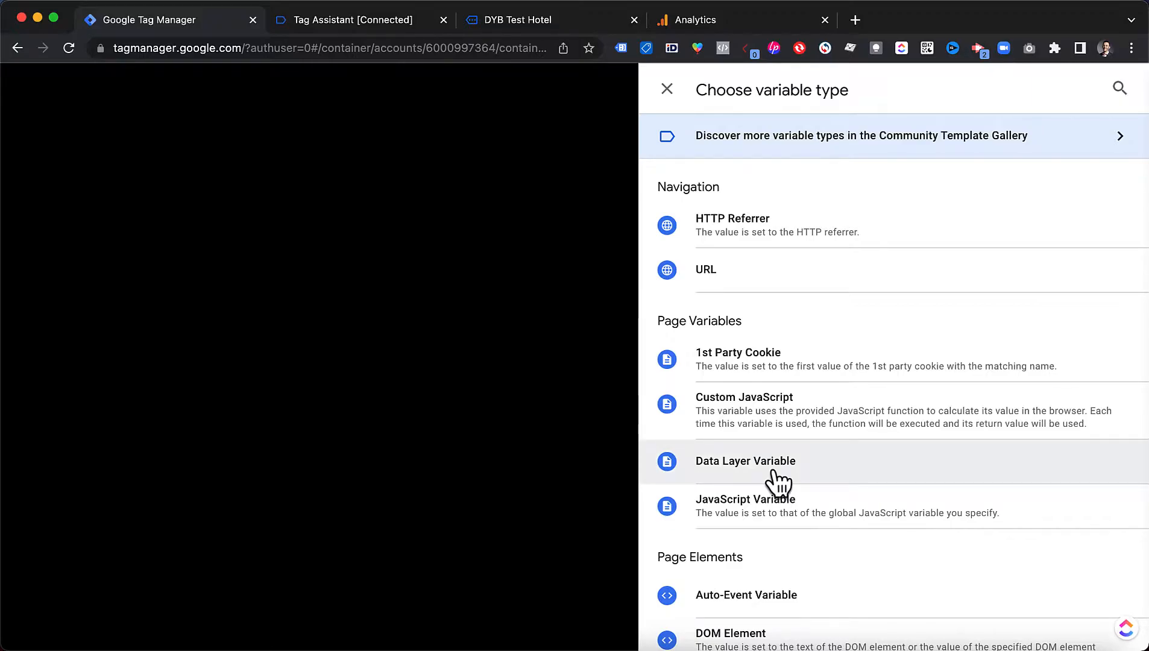
pyautogui.click(757, 413)
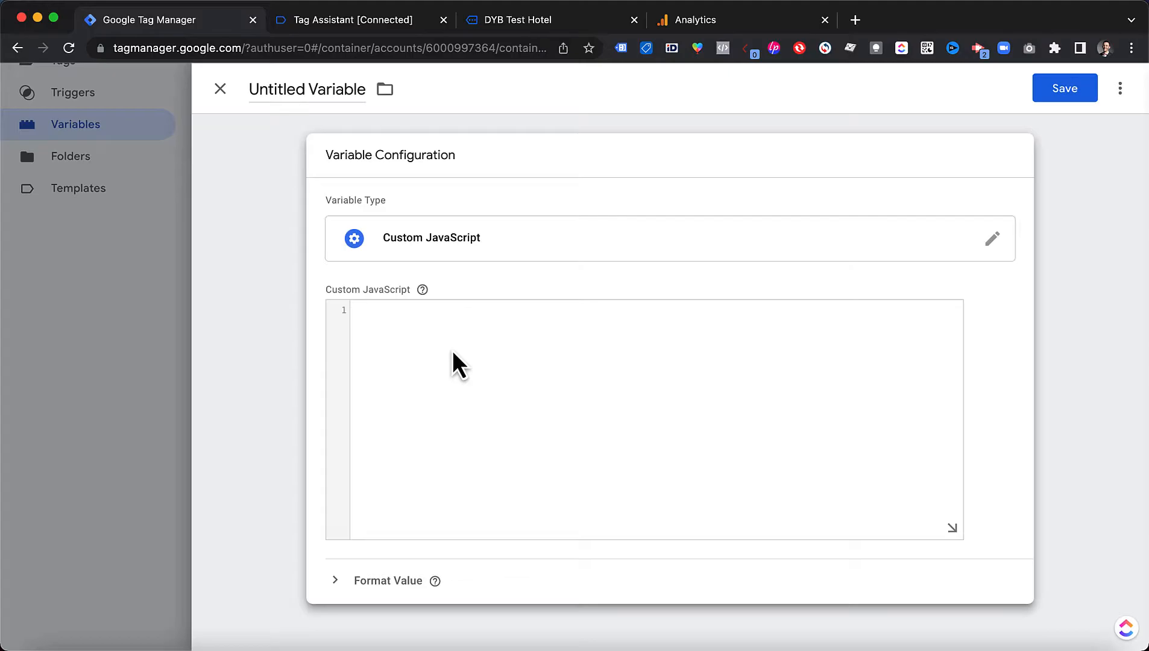
pyautogui.click(452, 356)
pyautogui.write('function() { var diff,   aDay = 86400000,   start_date = "",   end_date = "";   diff = Math.floor(   (     Date.parse(       end_date.replace(/-/g, \'\\/\')     ) - Date.parse(       start_date.replace(/-/g, \'\\/\')     )   ) / aDay);   return diff }')
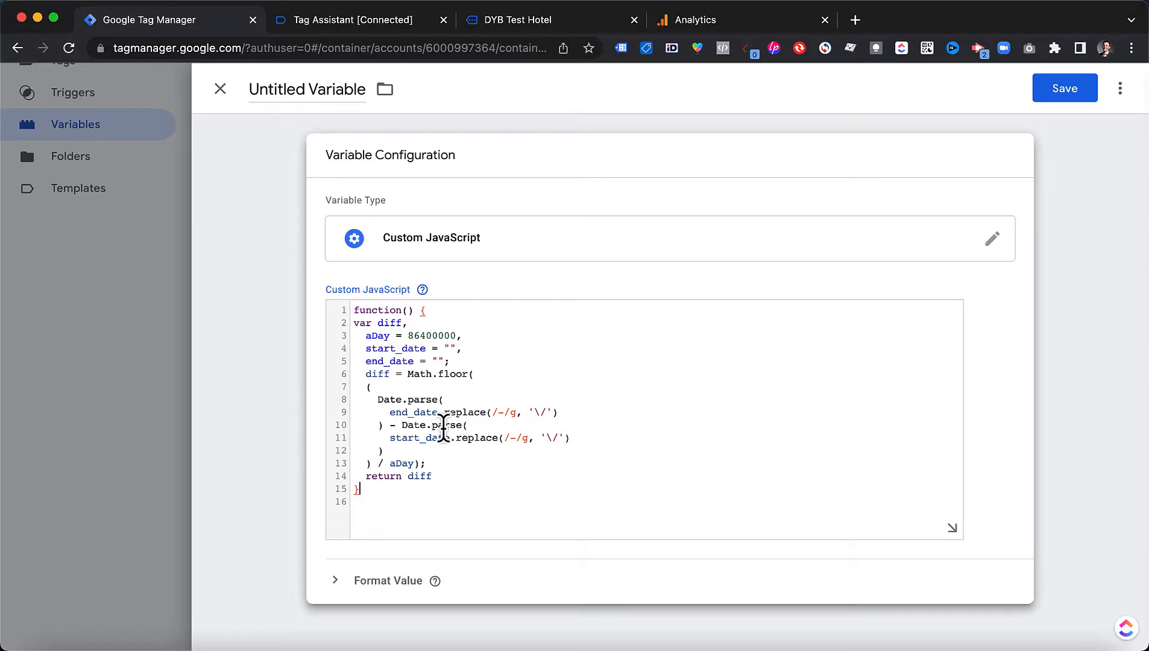
# Step: Insert {{dlv - Arrival}} between the quotes of start_date in the script
pyautogui.click(450, 355)
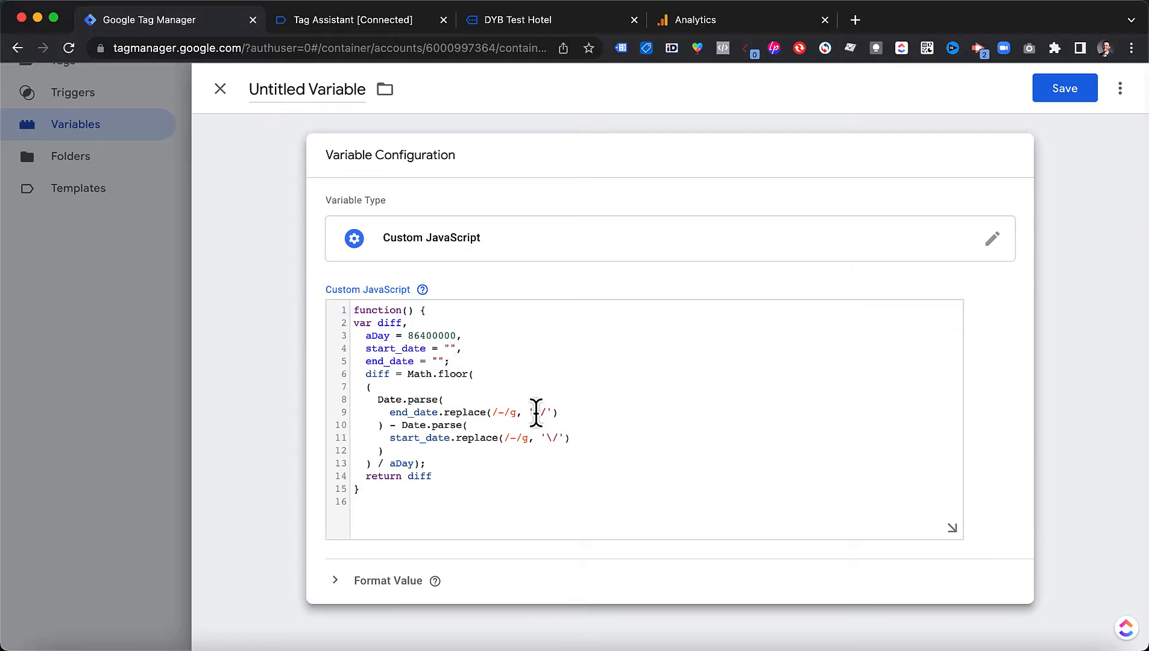
pyautogui.write('{{')
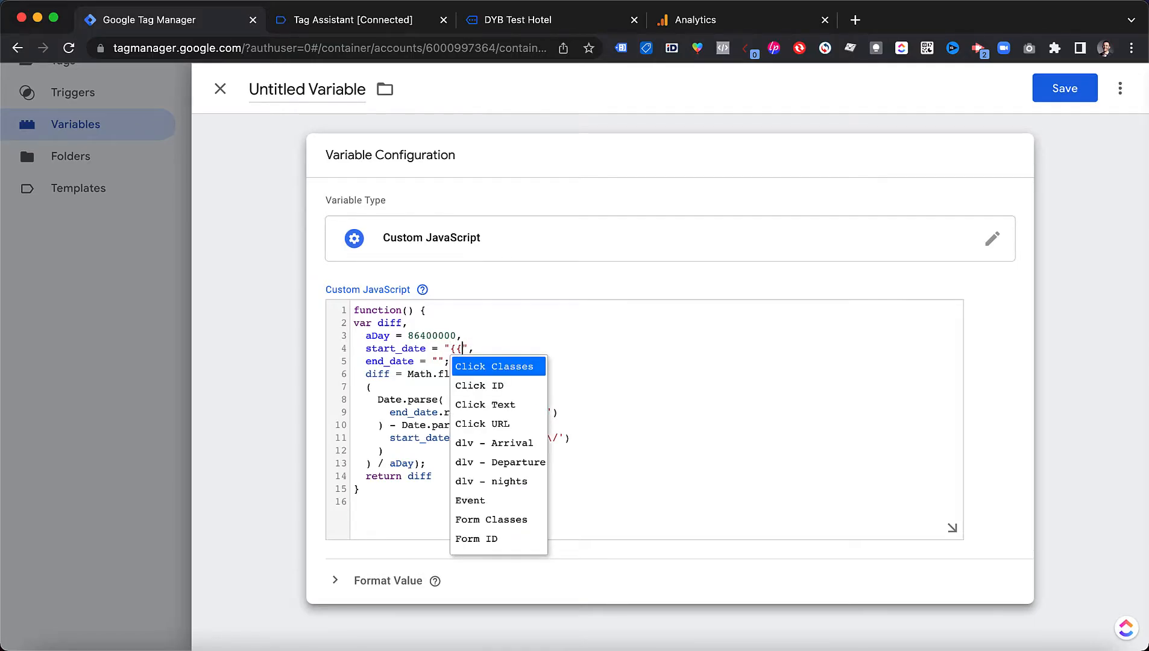
pyautogui.scroll(-3, 536, 415)
pyautogui.scroll(-1, 536, 415)
pyautogui.scroll(5, 535, 415)
pyautogui.click(510, 445)
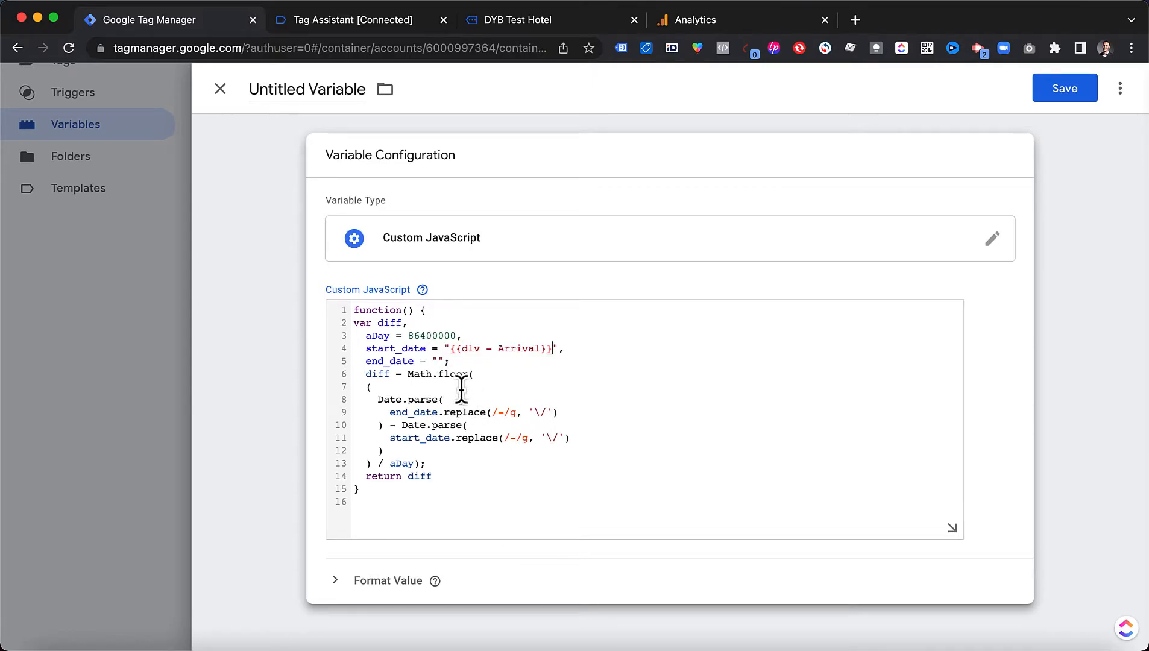
# Step: Insert {{dlv - Departure}} between the quotes of end_date in the script
pyautogui.click(438, 362)
pyautogui.write('{{')
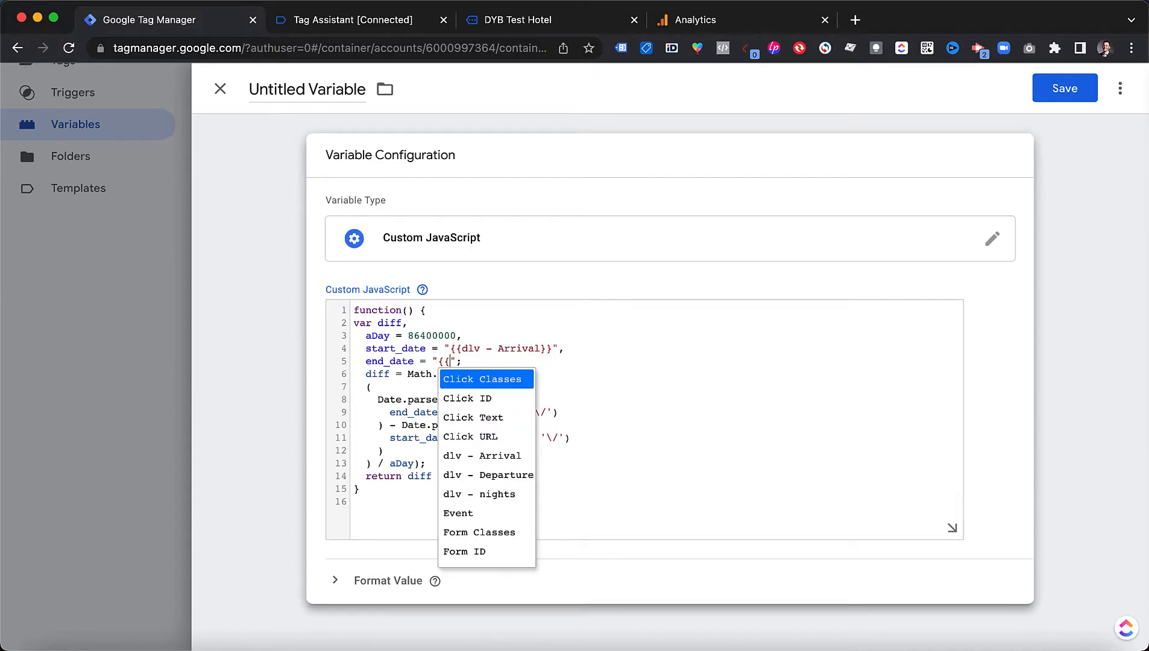
pyautogui.click(486, 476)
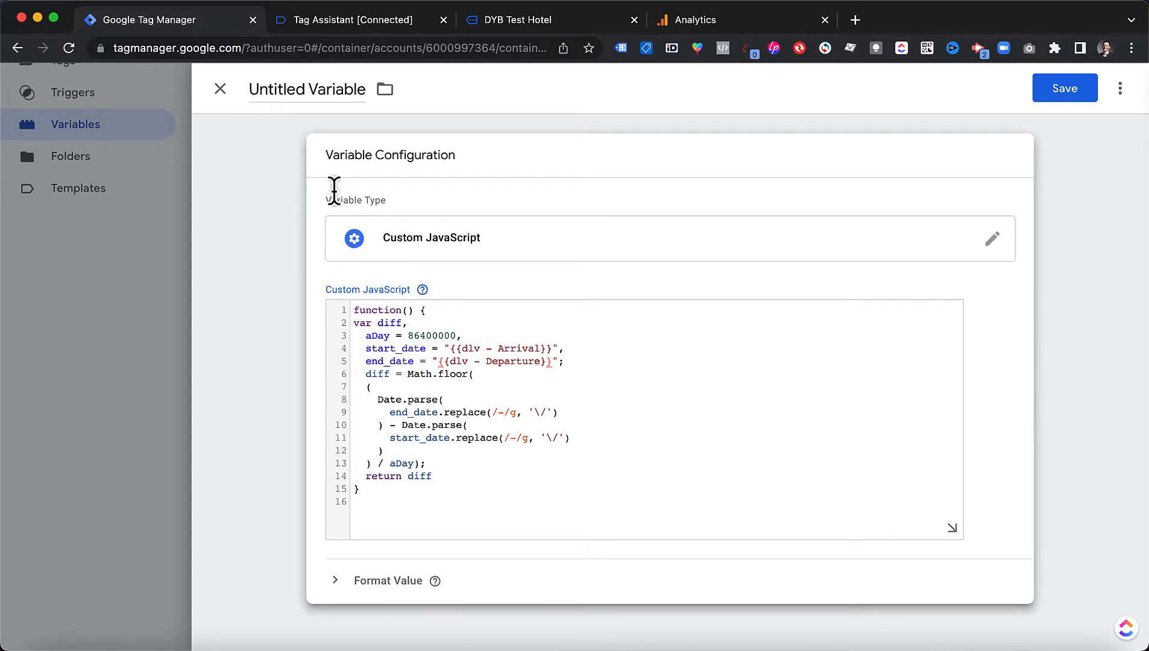
# Step: Name the Custom JavaScript variable "cjs - nights" and save it
pyautogui.click(292, 89)
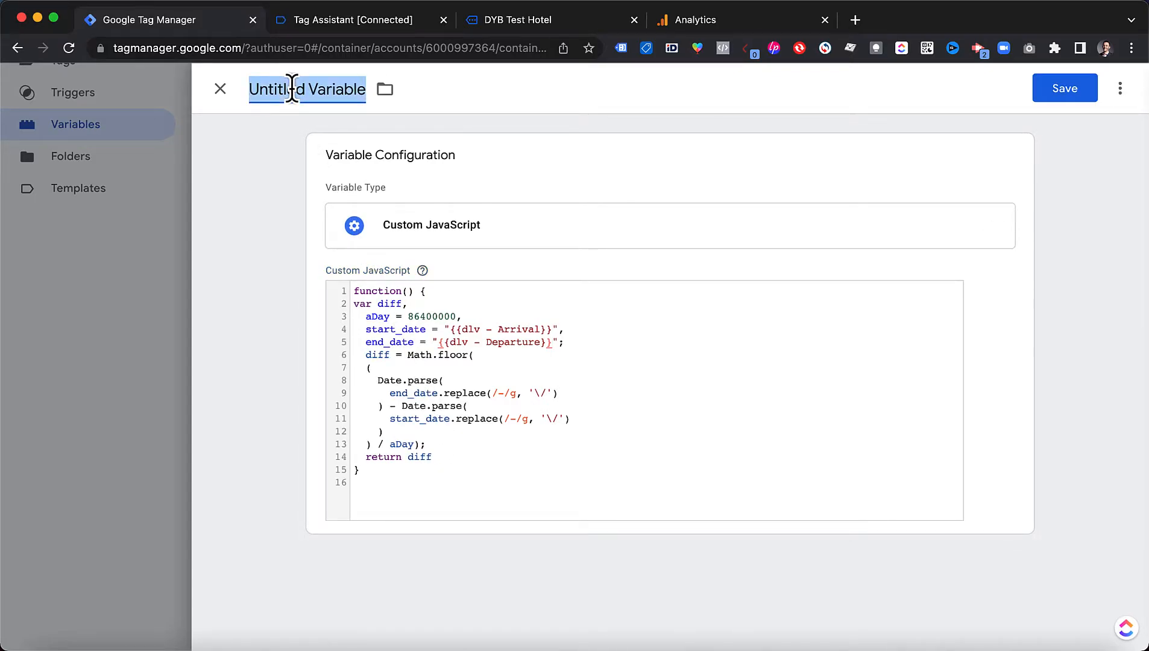
pyautogui.write('cjs - ')
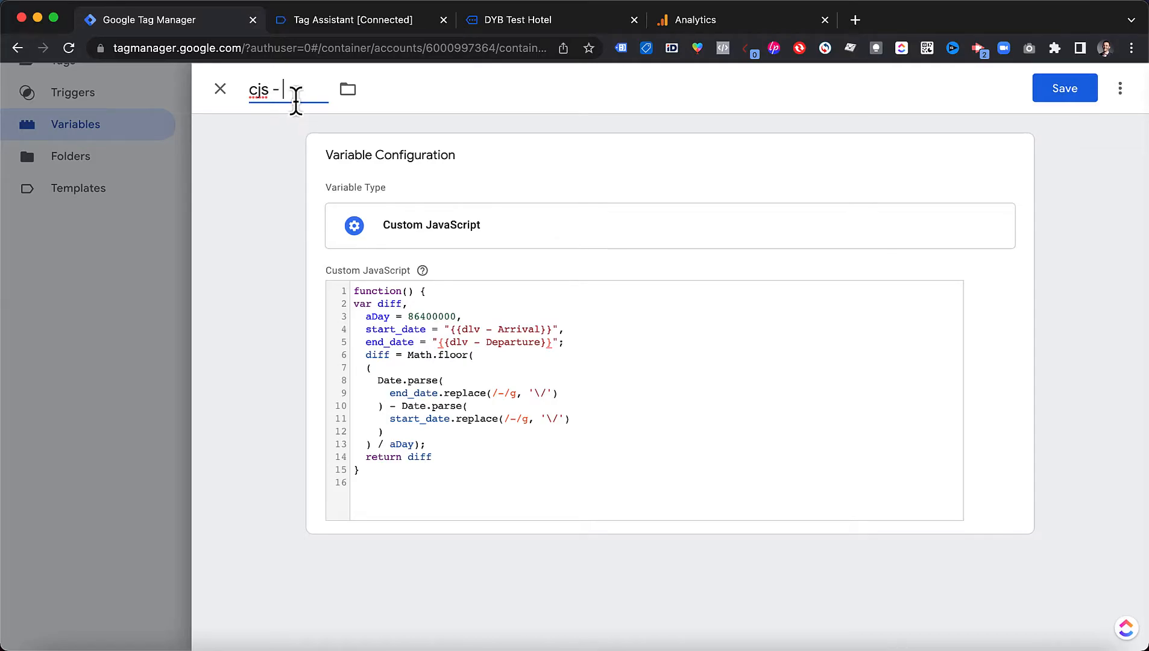
pyautogui.write('nights')
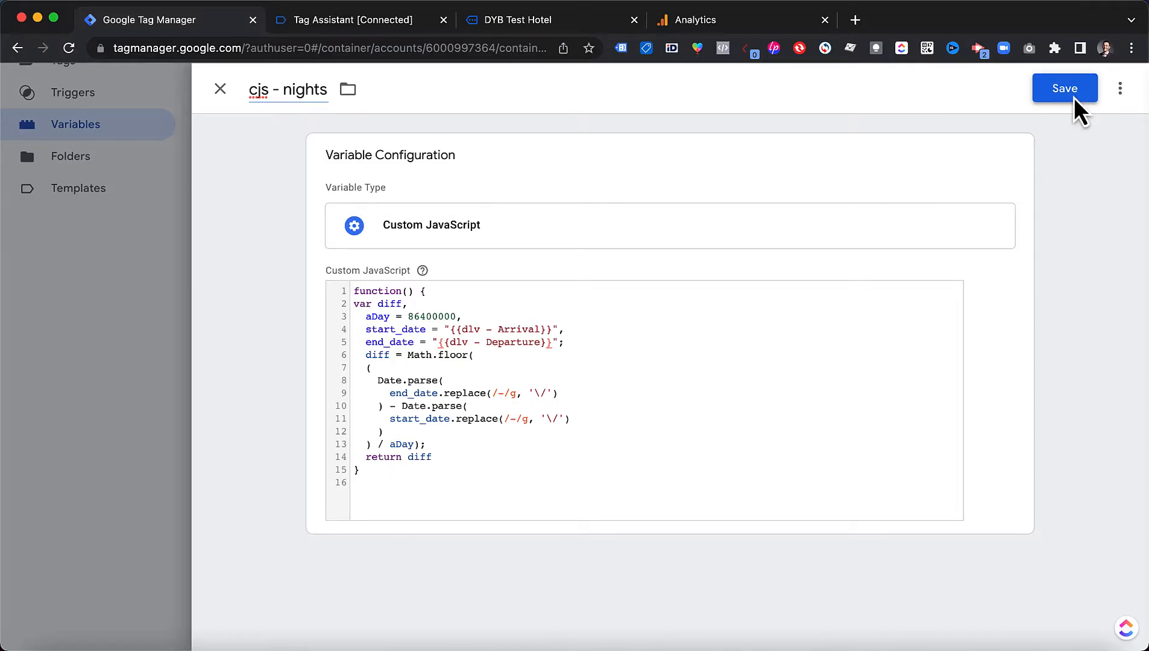
pyautogui.click(1069, 97)
# Step: Restart the container preview with the new variables and switch to the reconnected Tag Assistant session
pyautogui.scroll(4, 1041, 289)
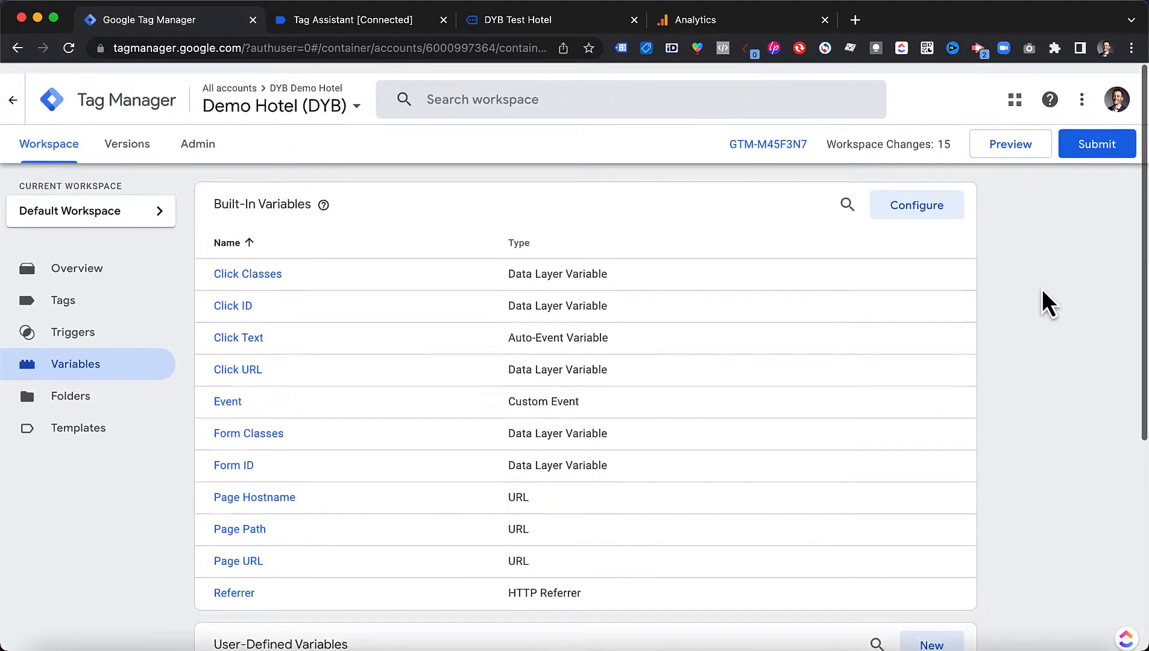
pyautogui.click(1009, 141)
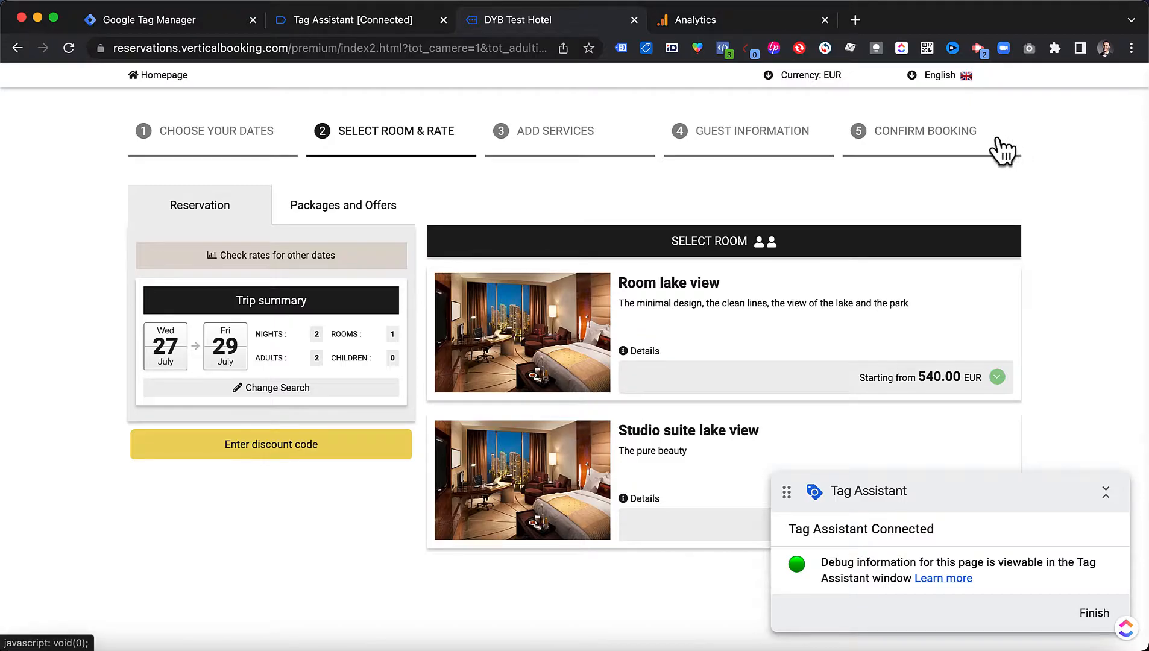
pyautogui.click(348, 17)
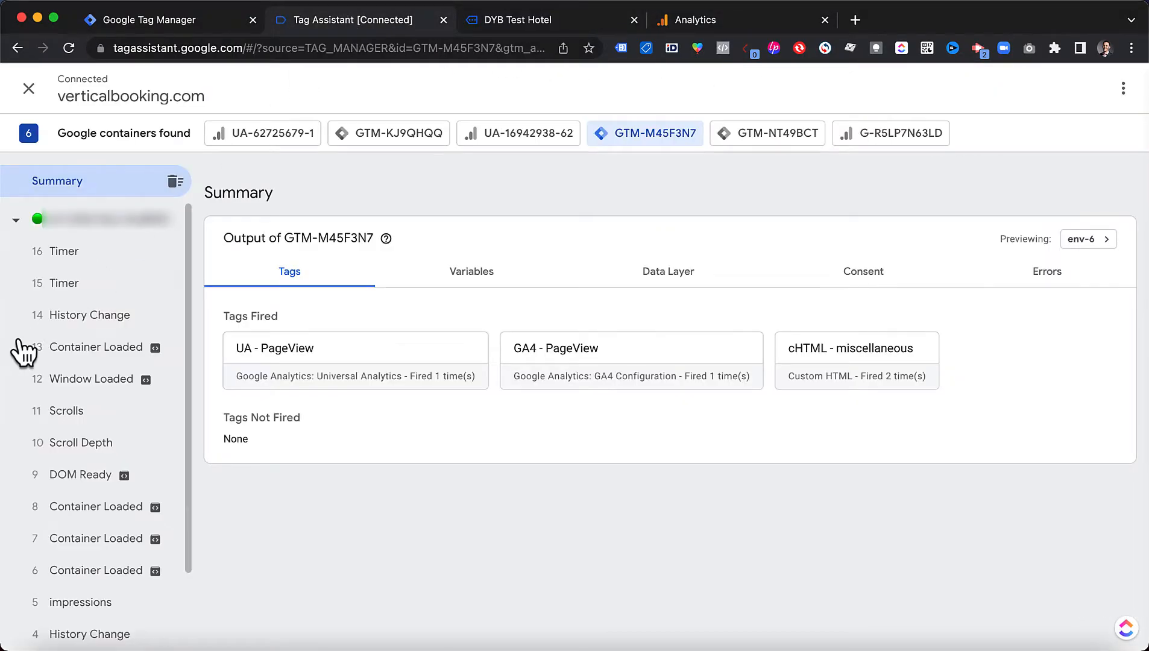
# Step: Check the values of the cjs - nights, dlv - Arrival and dlv - Departure variables on the impressions event
pyautogui.scroll(-2, 24, 353)
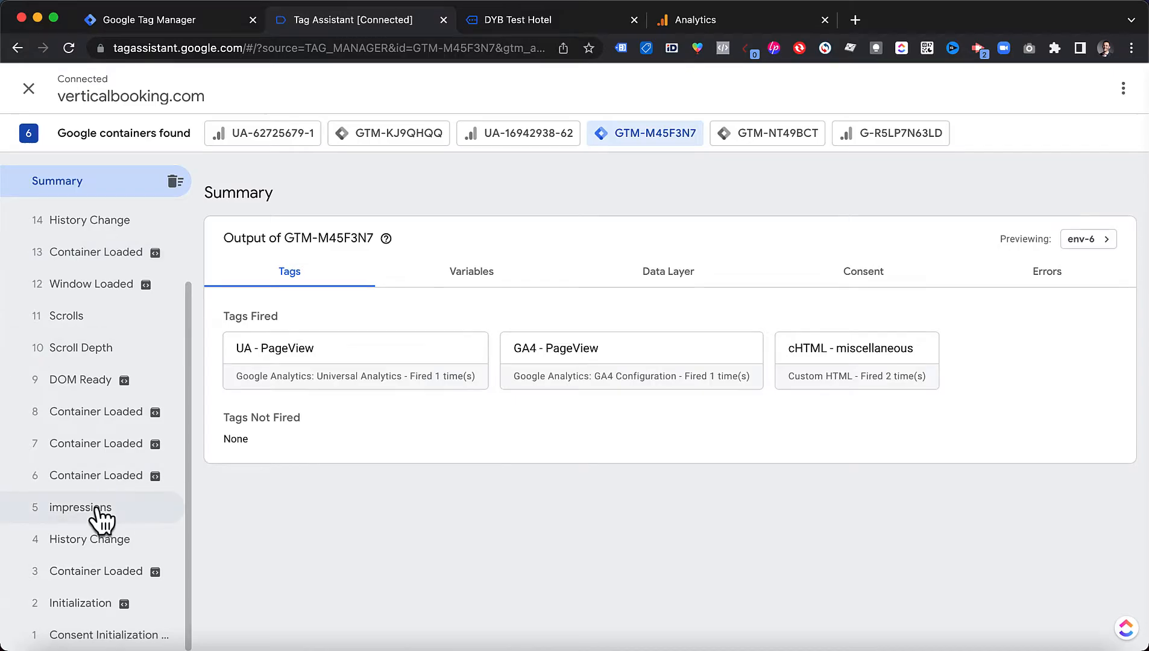
pyautogui.click(101, 514)
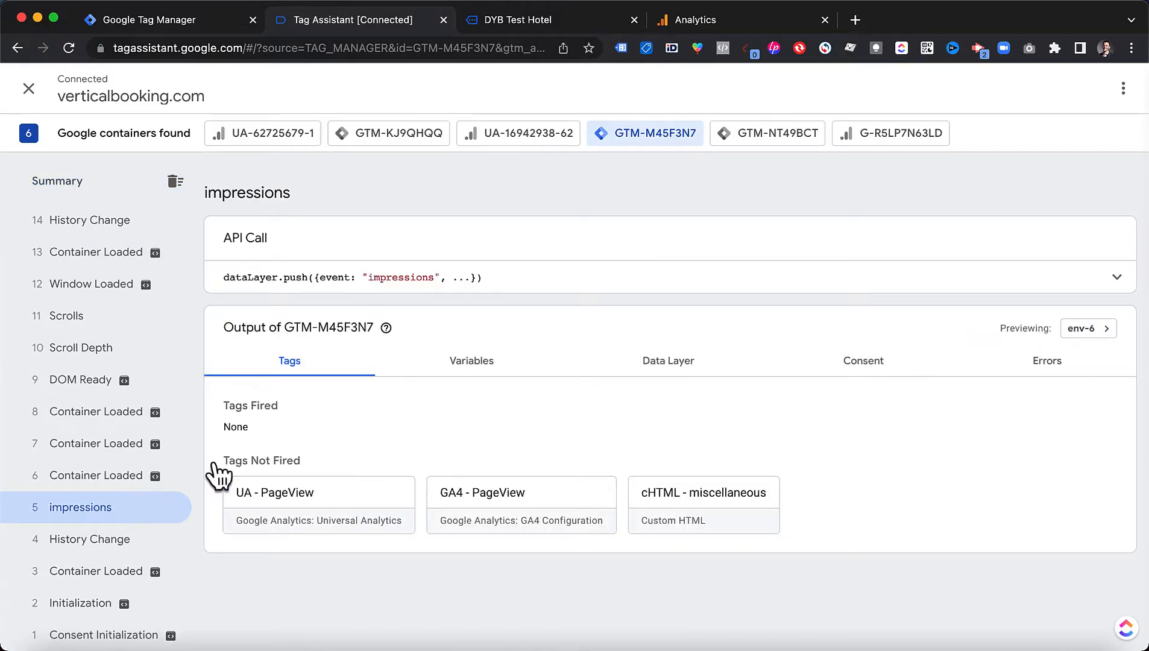
pyautogui.click(469, 369)
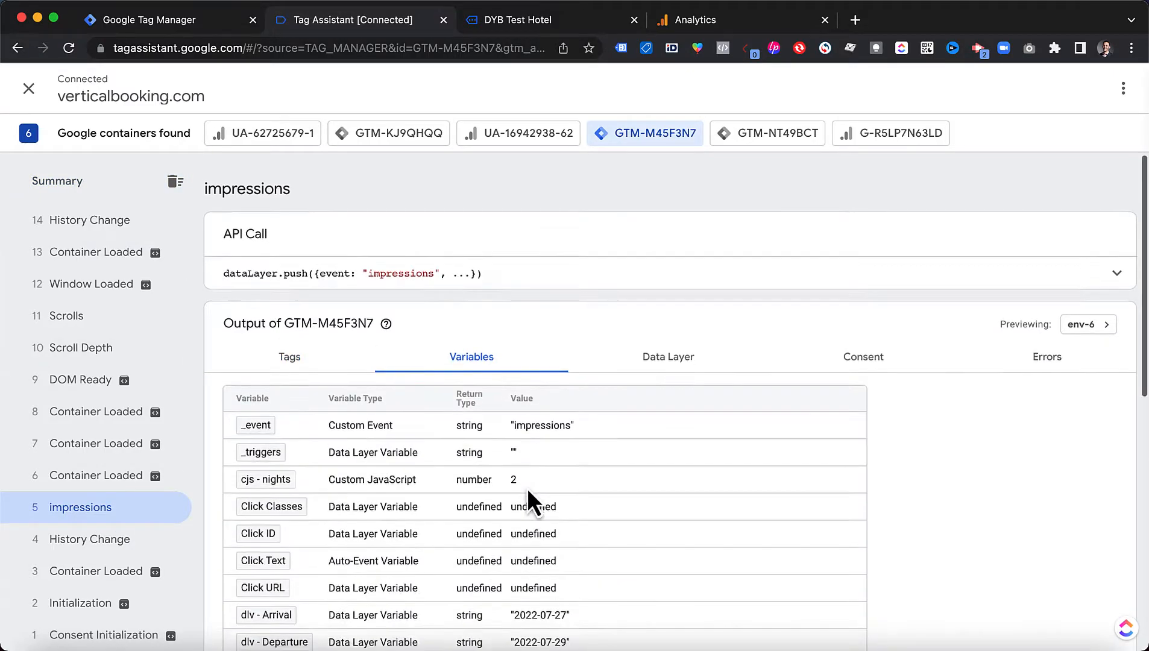
pyautogui.scroll(-2, 527, 488)
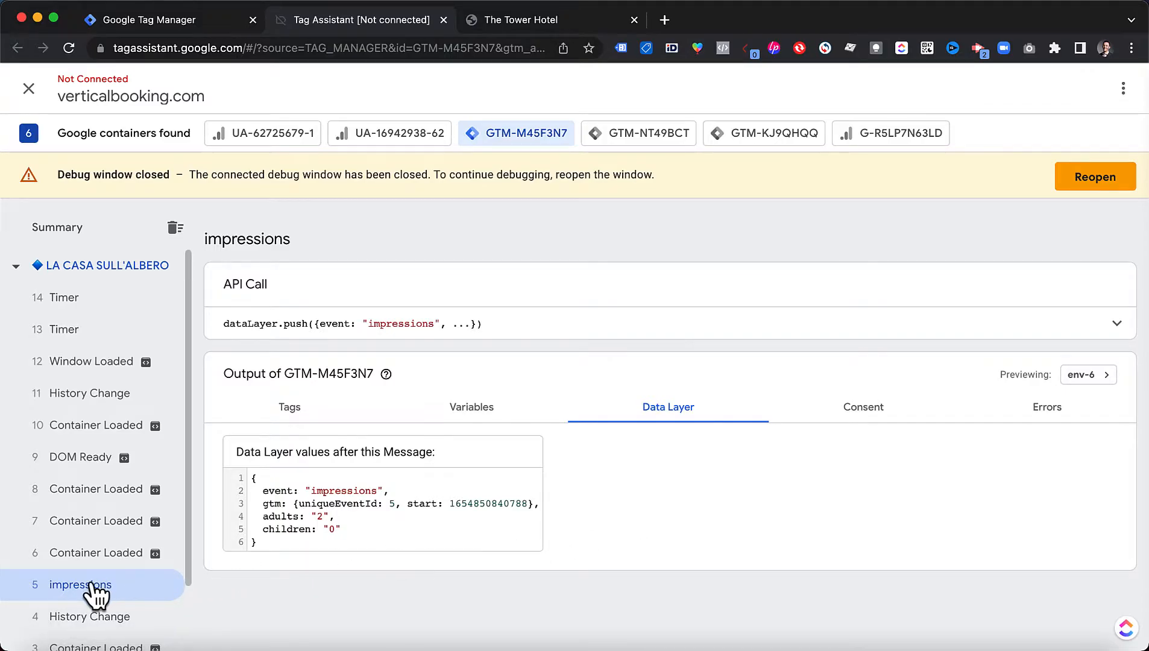
# Step: Examine the impressions event's data layer values and the adults, datein and dateout parameters in The Tower Hotel's booking URL
pyautogui.moveTo(342, 530)
pyautogui.mouseDown()
pyautogui.moveTo(286, 531)
pyautogui.moveTo(247, 507)
pyautogui.moveTo(249, 490)
pyautogui.mouseUp()
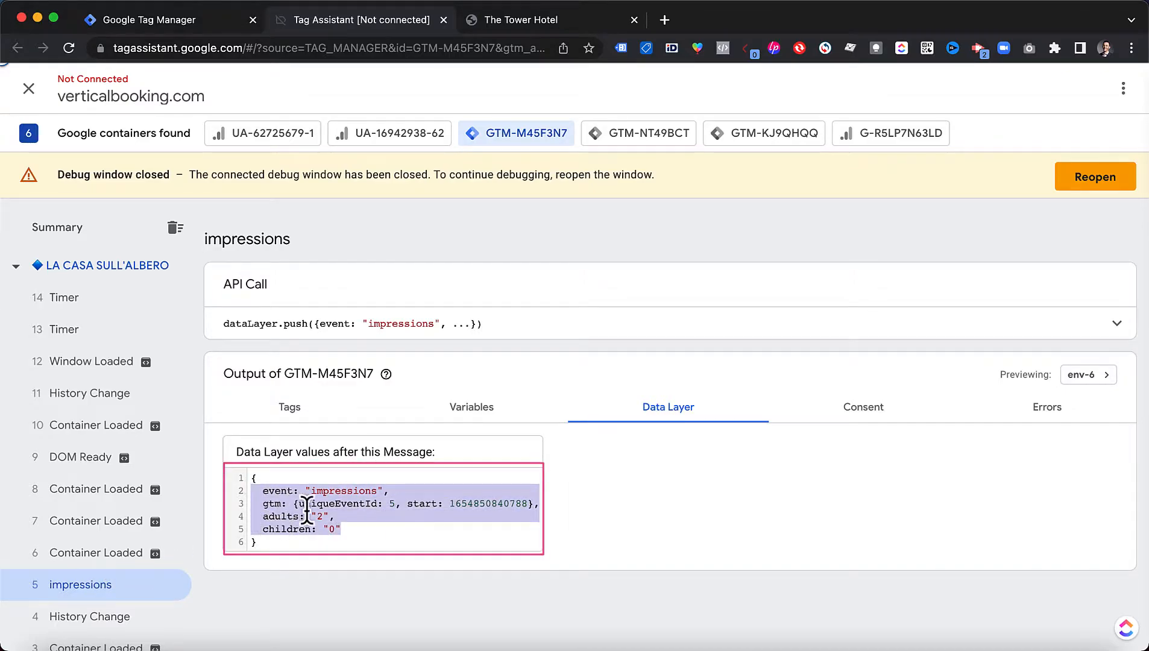
pyautogui.click(387, 538)
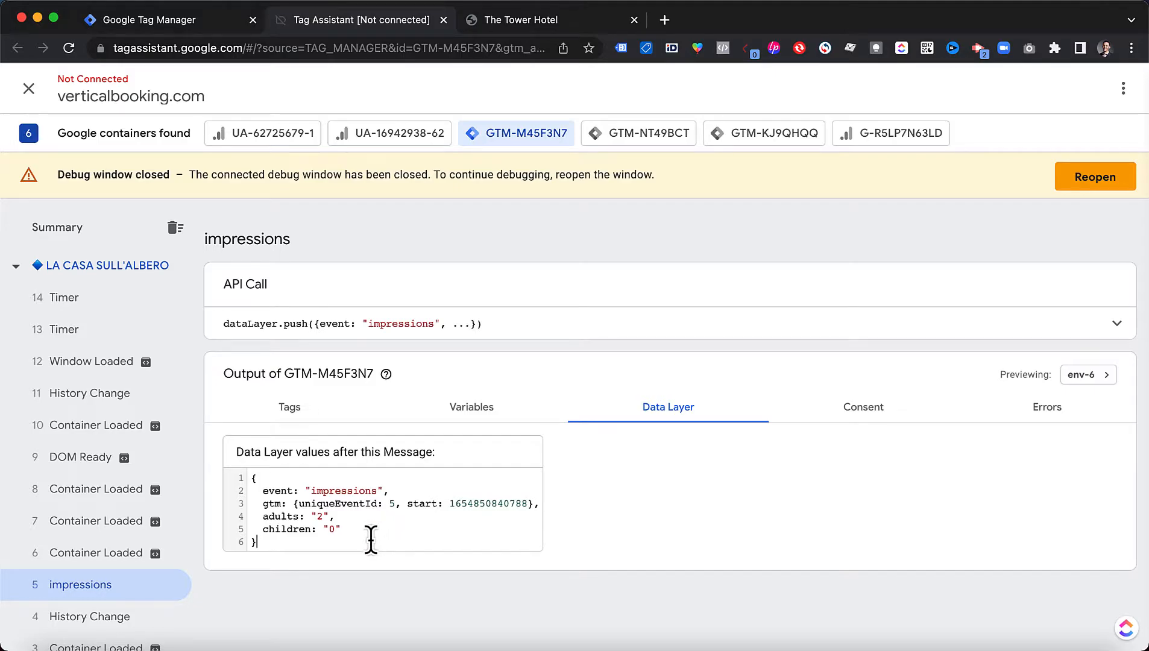
pyautogui.click(535, 22)
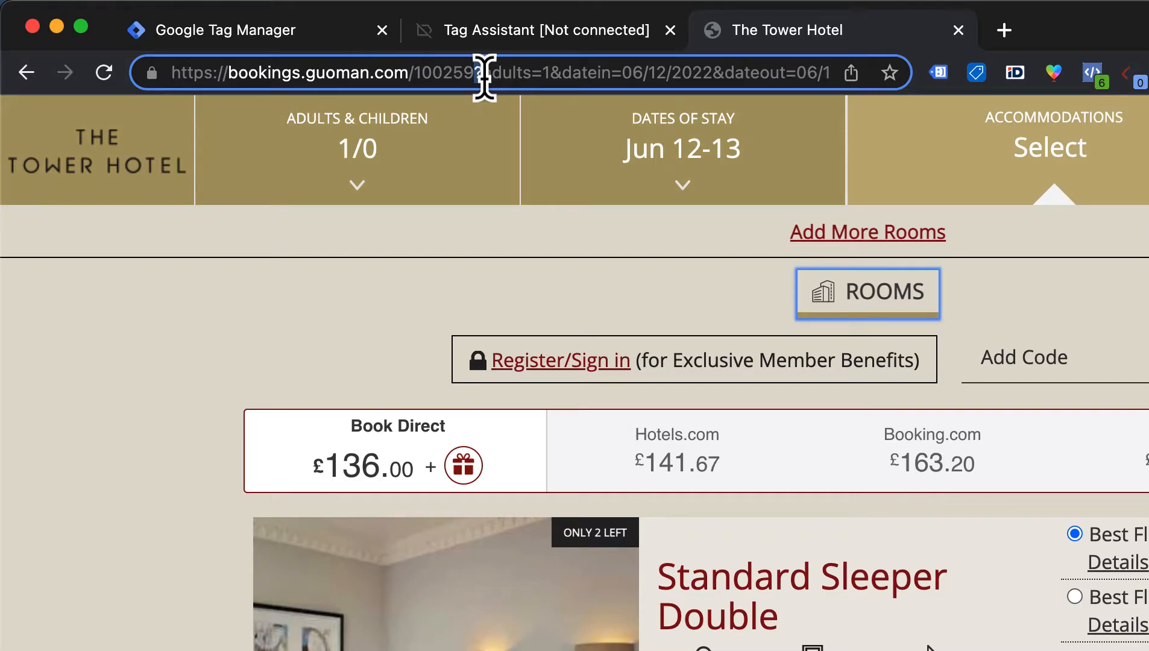
pyautogui.moveTo(482, 73); pyautogui.dragTo(713, 73)
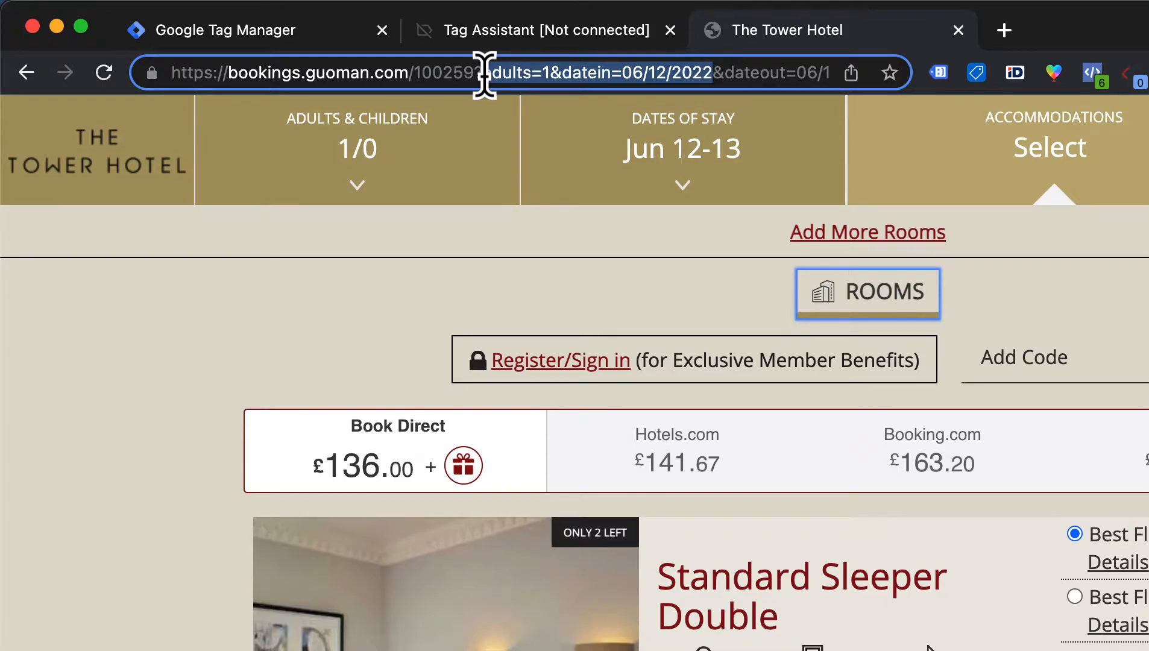
pyautogui.click(711, 74)
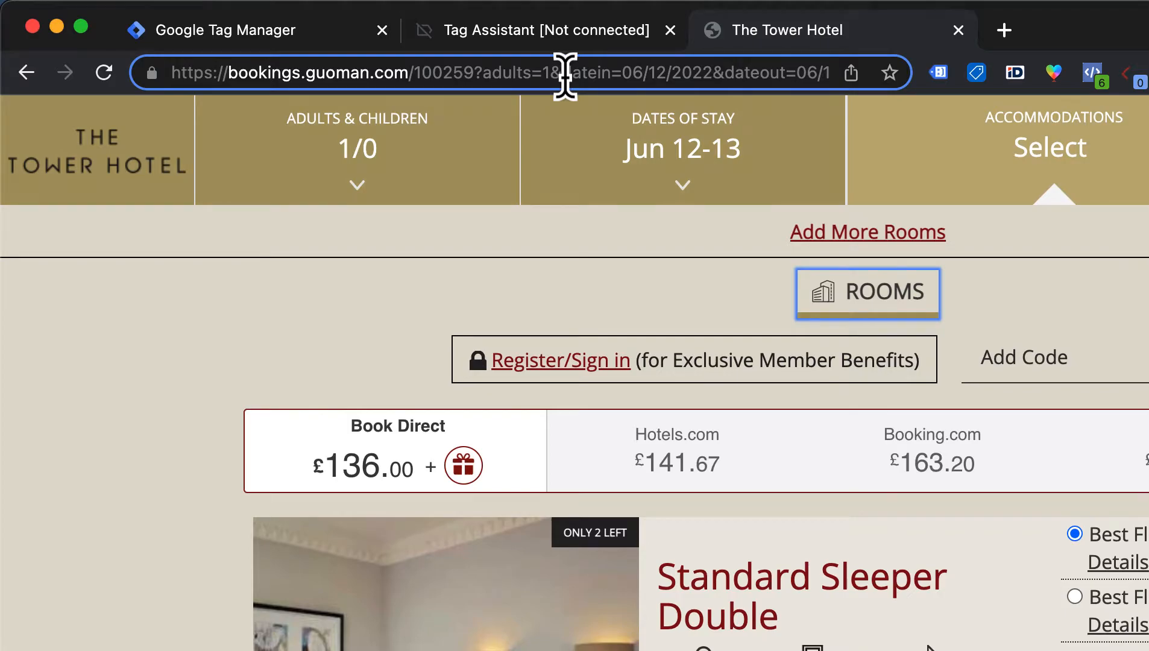
pyautogui.moveTo(623, 73); pyautogui.dragTo(840, 74)
pyautogui.click(305, 81)
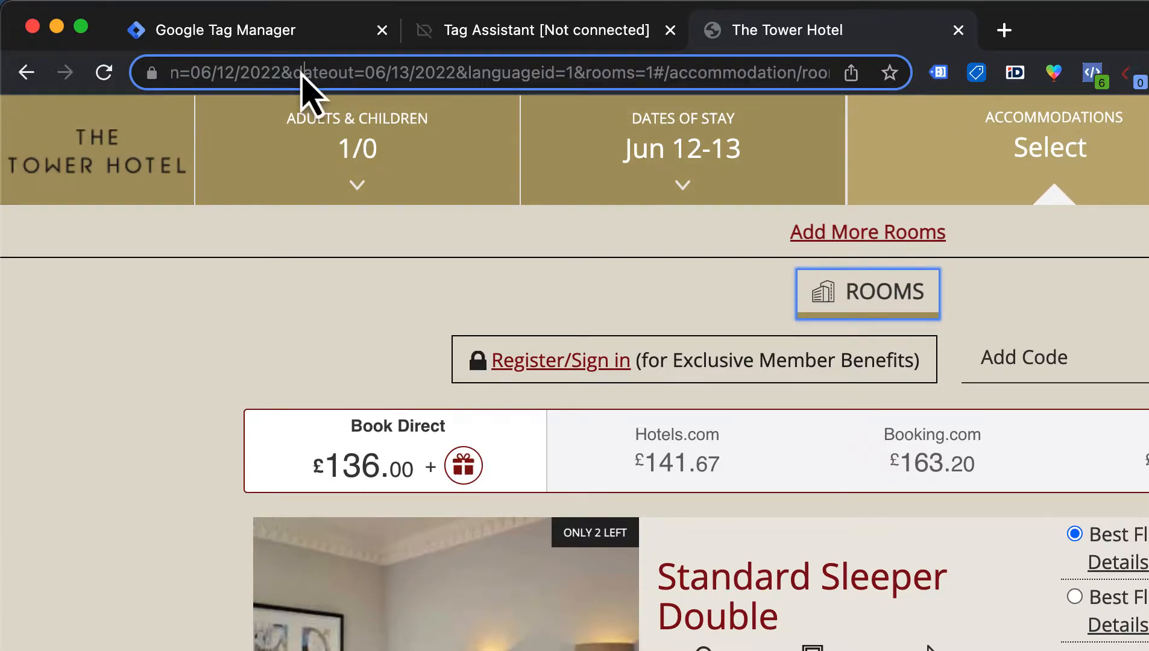
pyautogui.moveTo(217, 72); pyautogui.dragTo(160, 72)
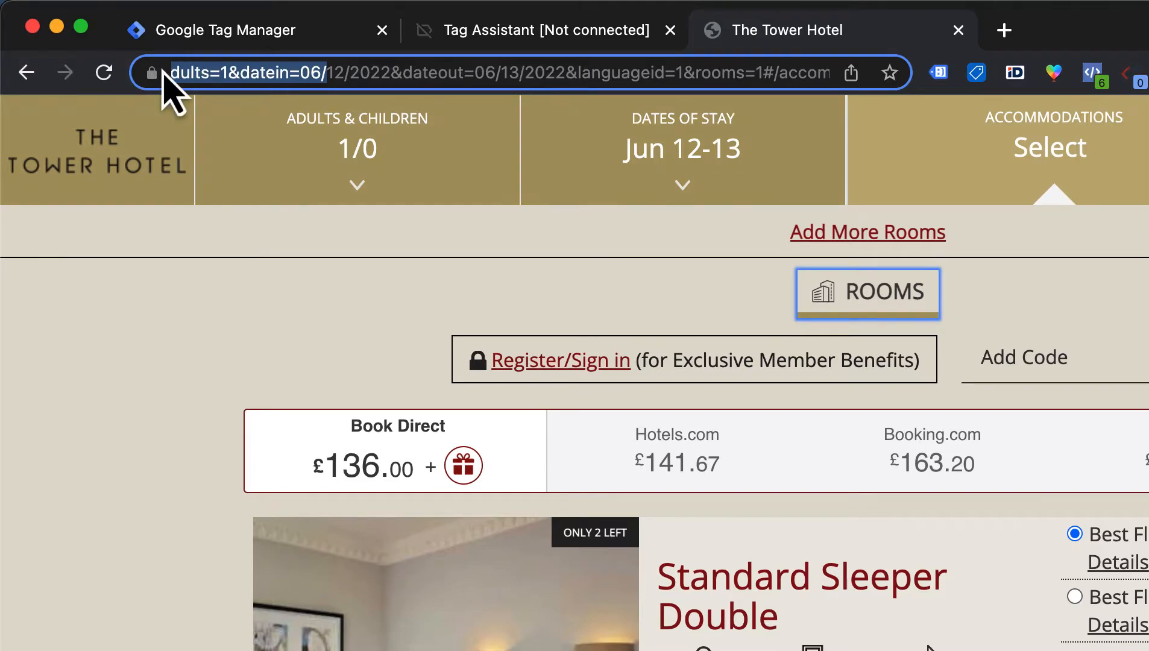
pyautogui.click(239, 74)
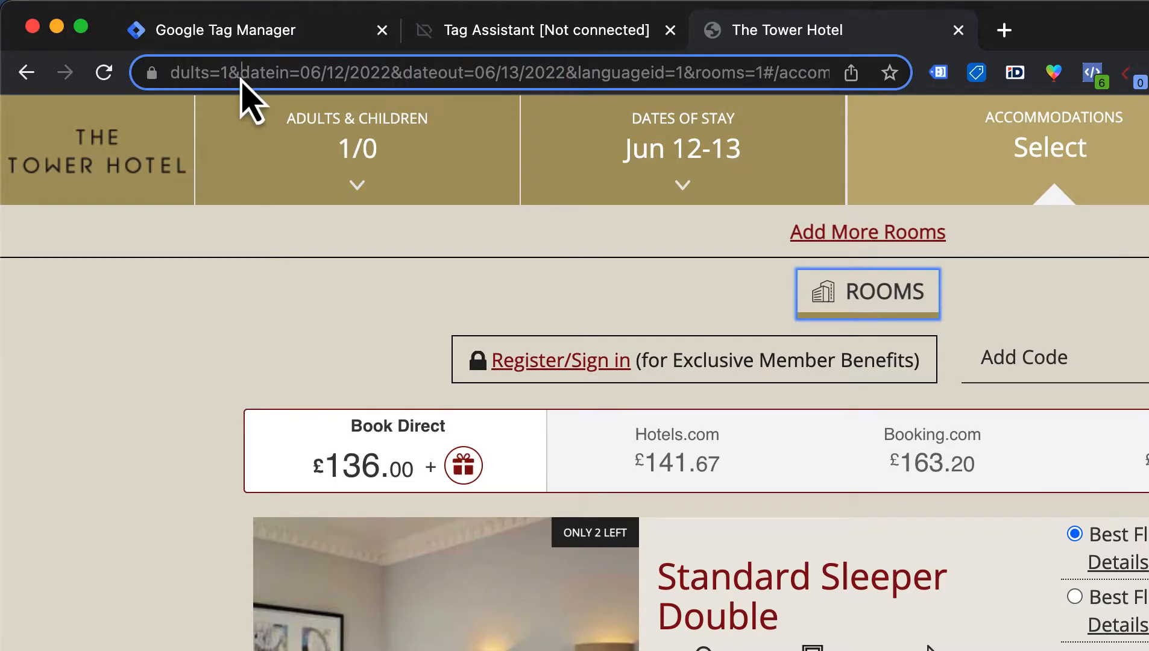
pyautogui.moveTo(239, 78); pyautogui.dragTo(391, 77)
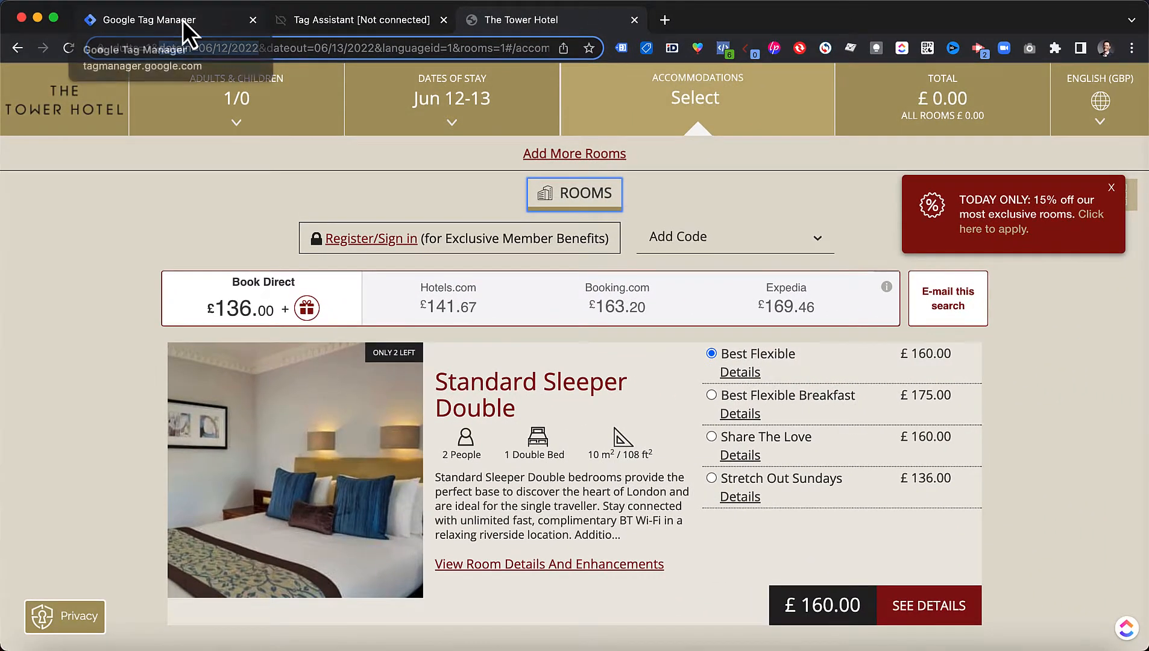
# Step: Create a new user-defined URL variable in Google Tag Manager with the component type Query
pyautogui.click(182, 20)
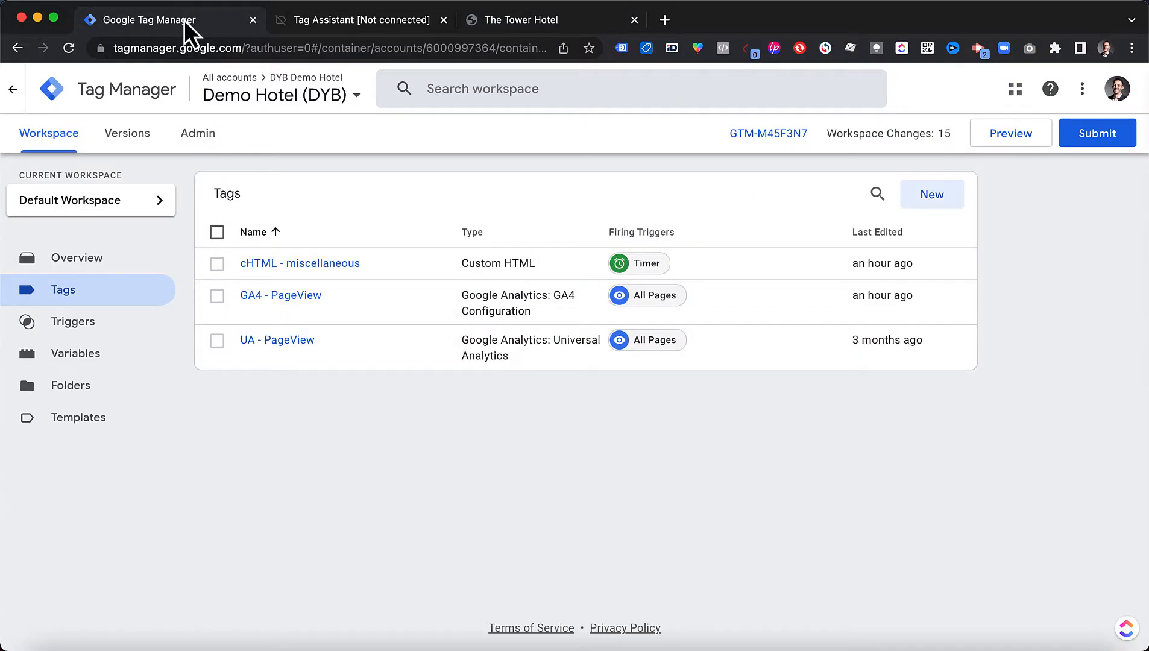
pyautogui.click(528, 27)
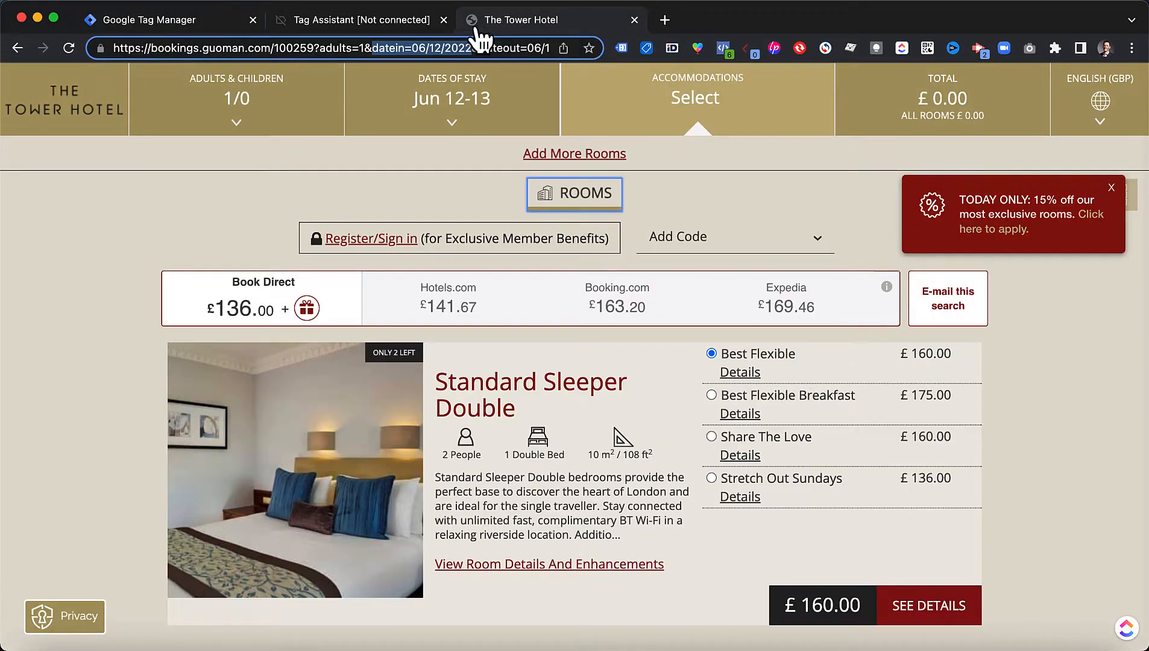
pyautogui.click(154, 22)
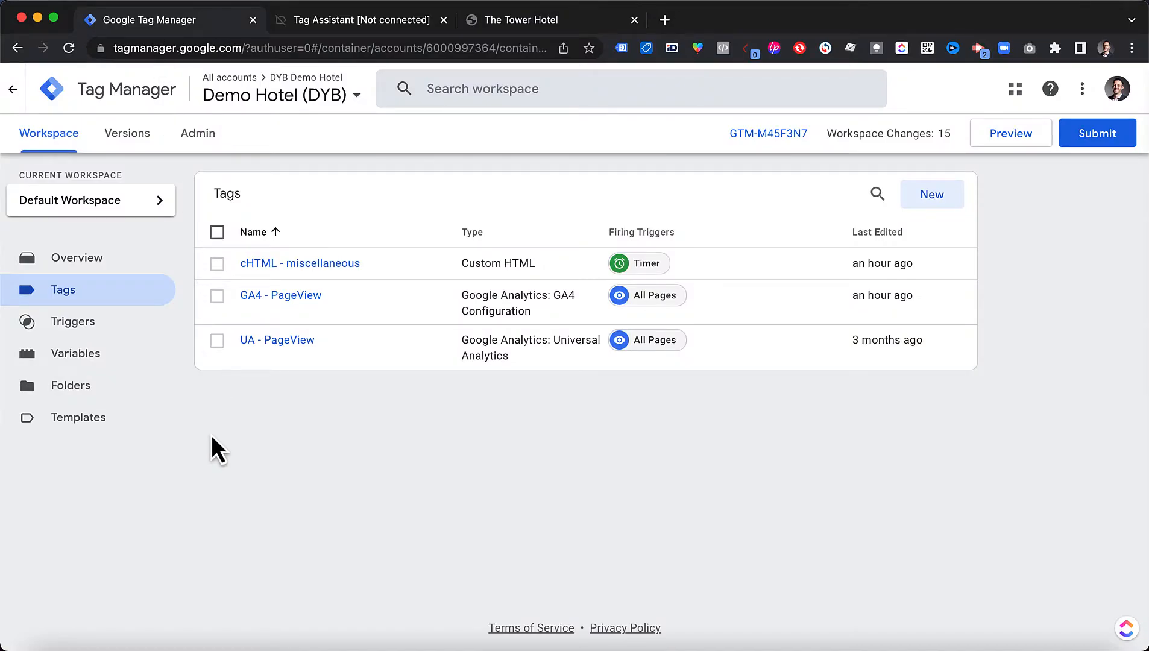
pyautogui.click(75, 360)
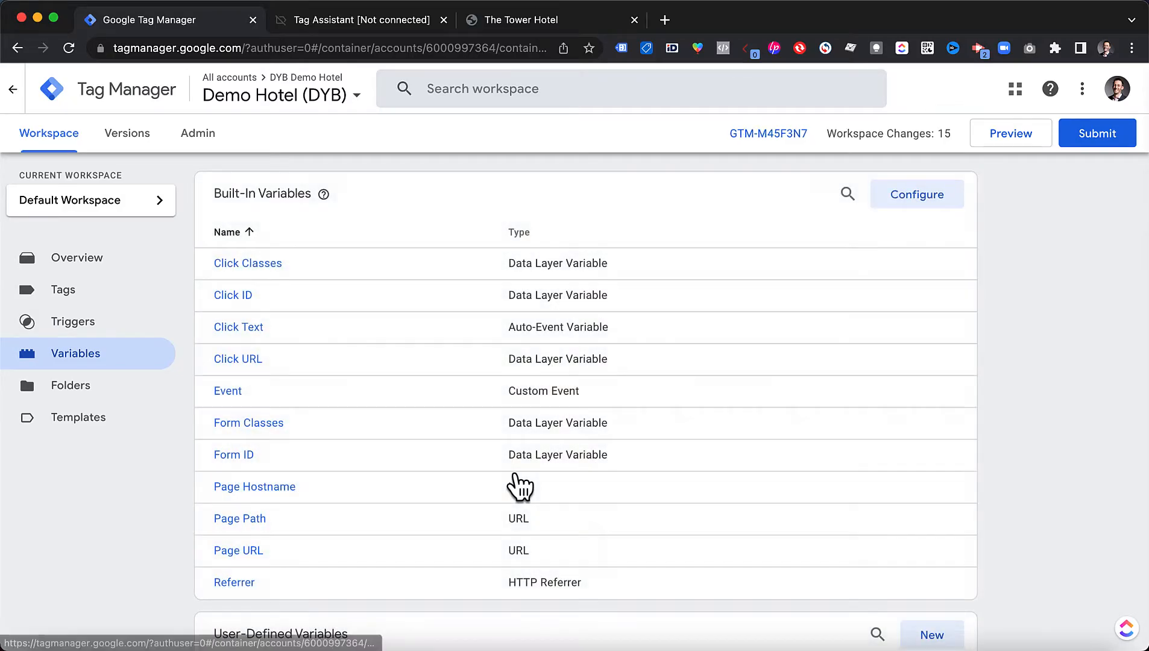
pyautogui.scroll(-4, 518, 482)
pyautogui.click(932, 400)
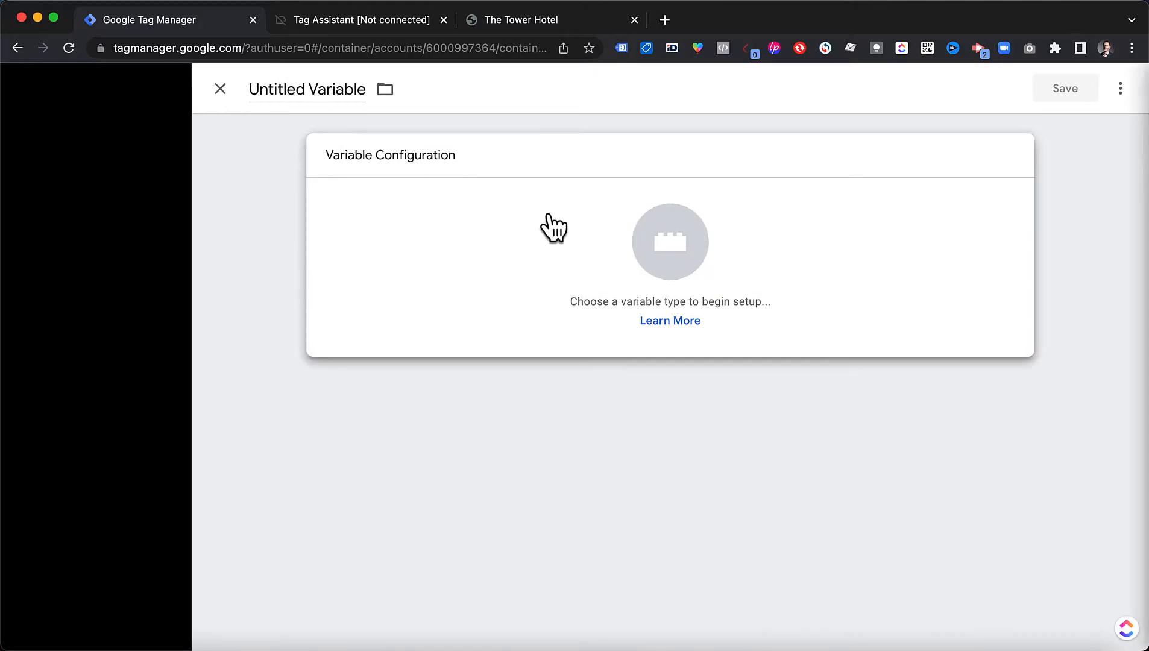
pyautogui.click(554, 227)
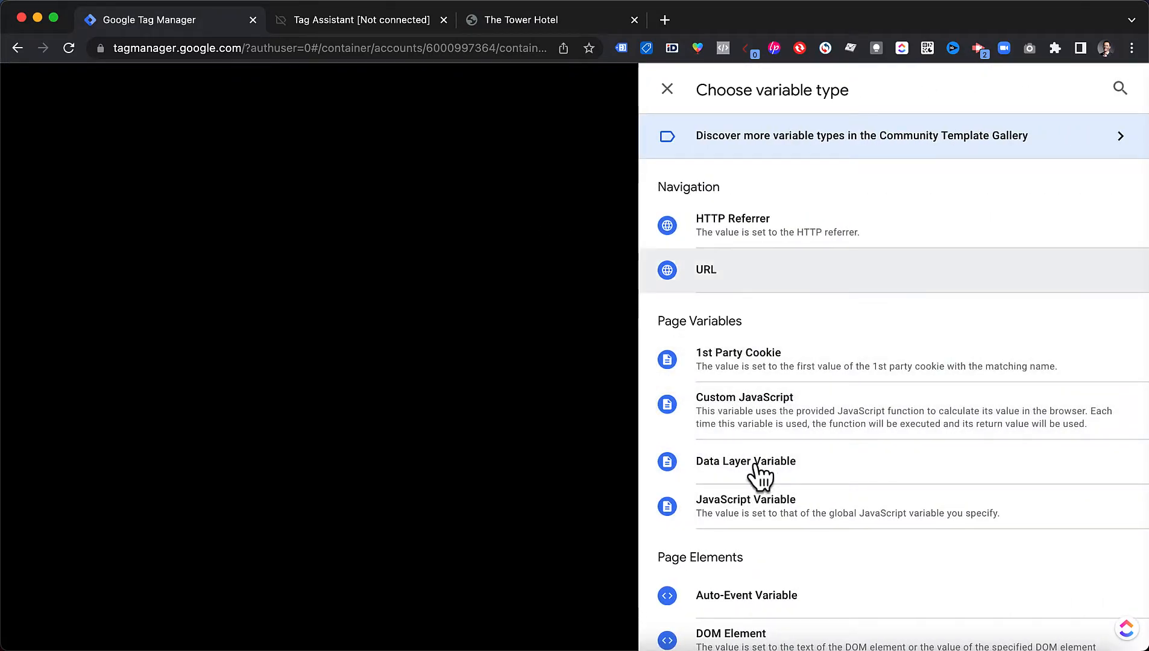
pyautogui.click(737, 279)
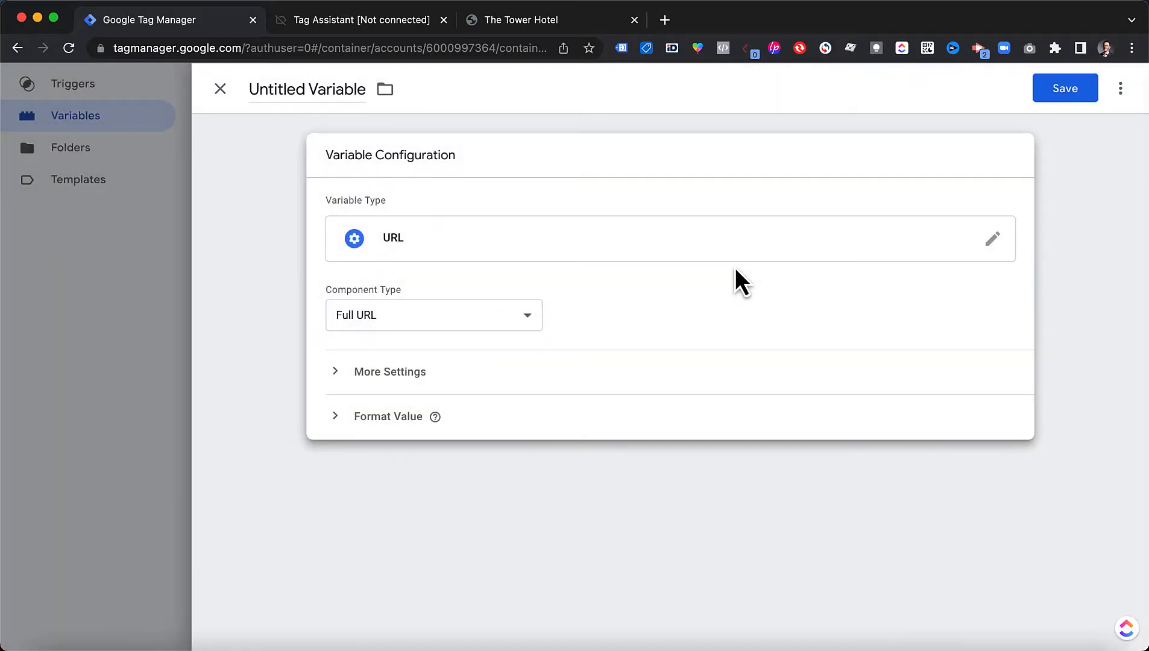
pyautogui.click(452, 314)
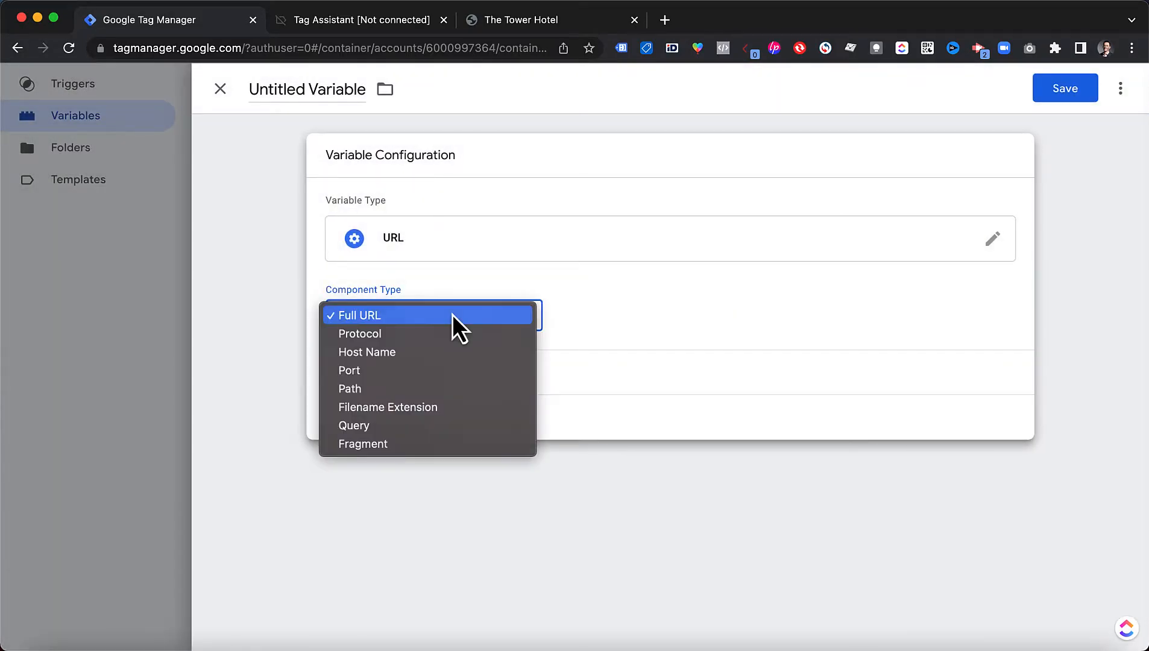
pyautogui.click(380, 424)
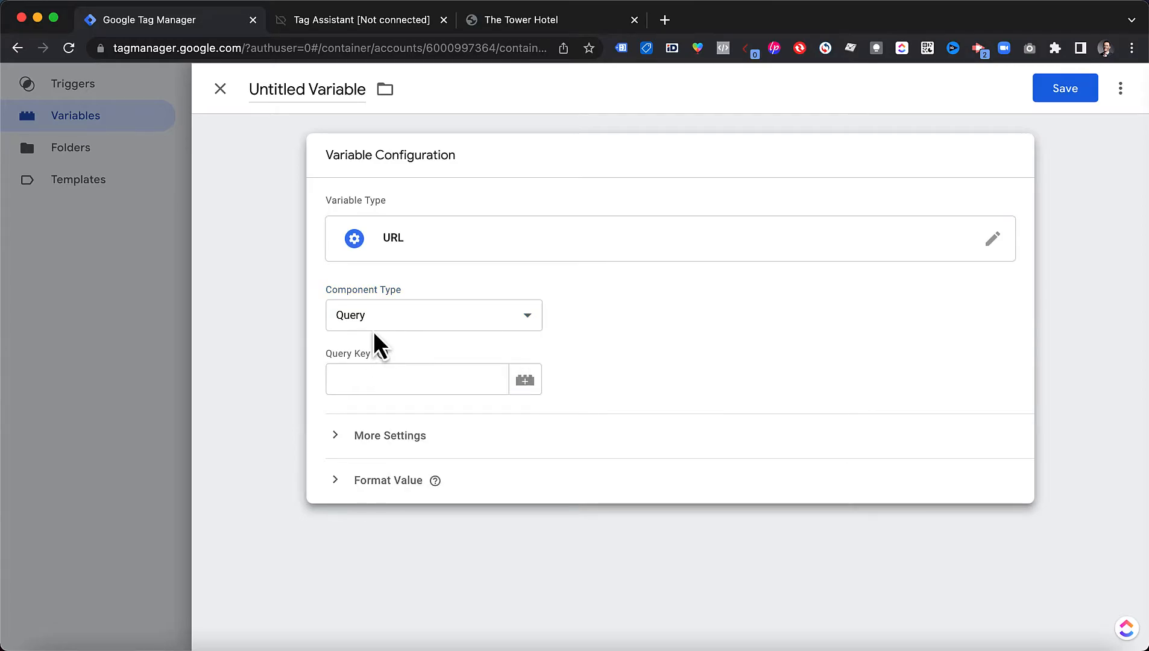
# Step: Copy the parameter name datein from The Tower Hotel's booking URL and set it as the variable's Query Key
pyautogui.click(361, 18)
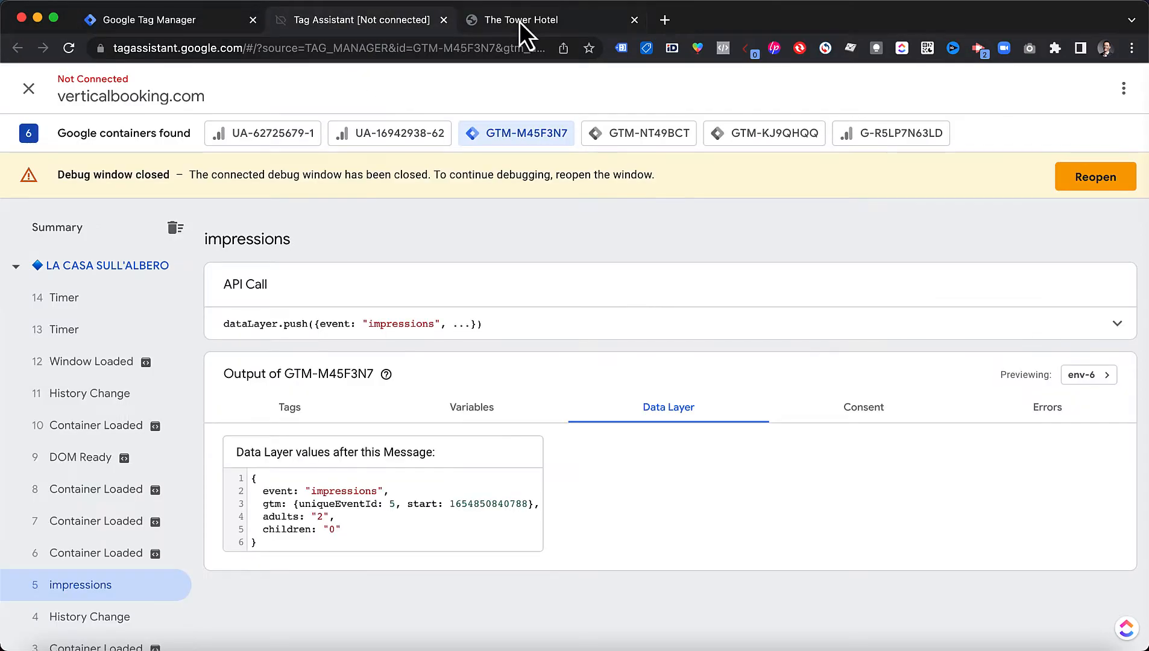
pyautogui.click(519, 22)
pyautogui.click(386, 49)
pyautogui.doubleClick(386, 48)
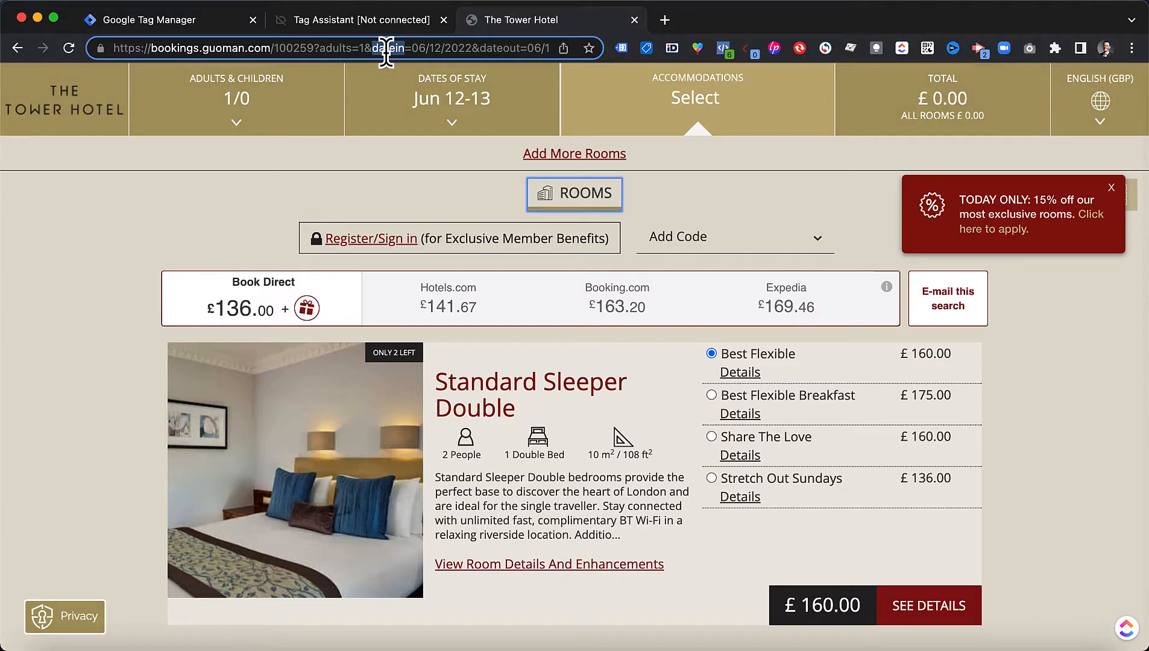
pyautogui.moveTo(471, 48); pyautogui.dragTo(414, 48)
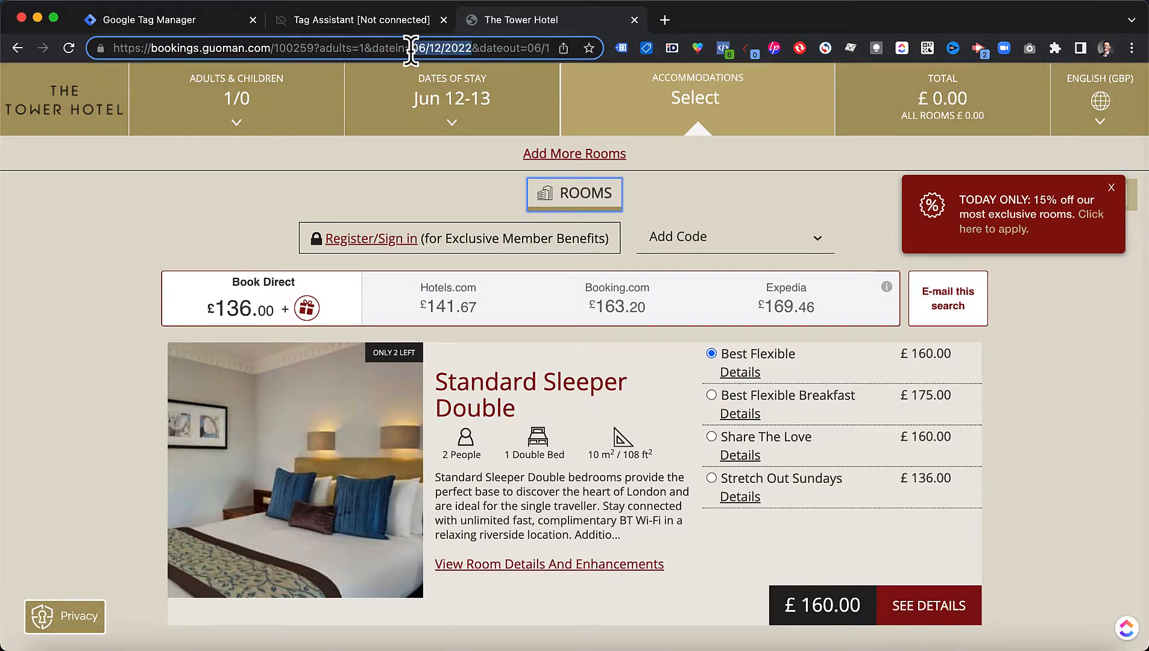
pyautogui.click(410, 48)
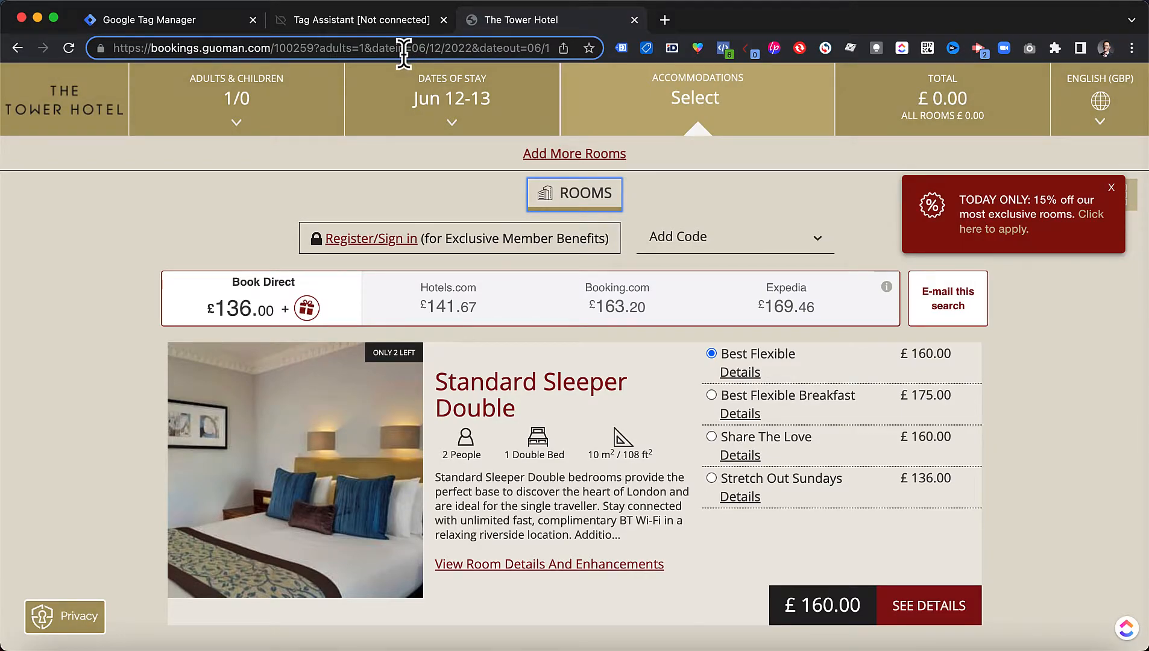
pyautogui.moveTo(404, 49); pyautogui.dragTo(373, 49)
pyautogui.press('super+c')
pyautogui.click(173, 19)
pyautogui.click(362, 384)
pyautogui.press('super+v')
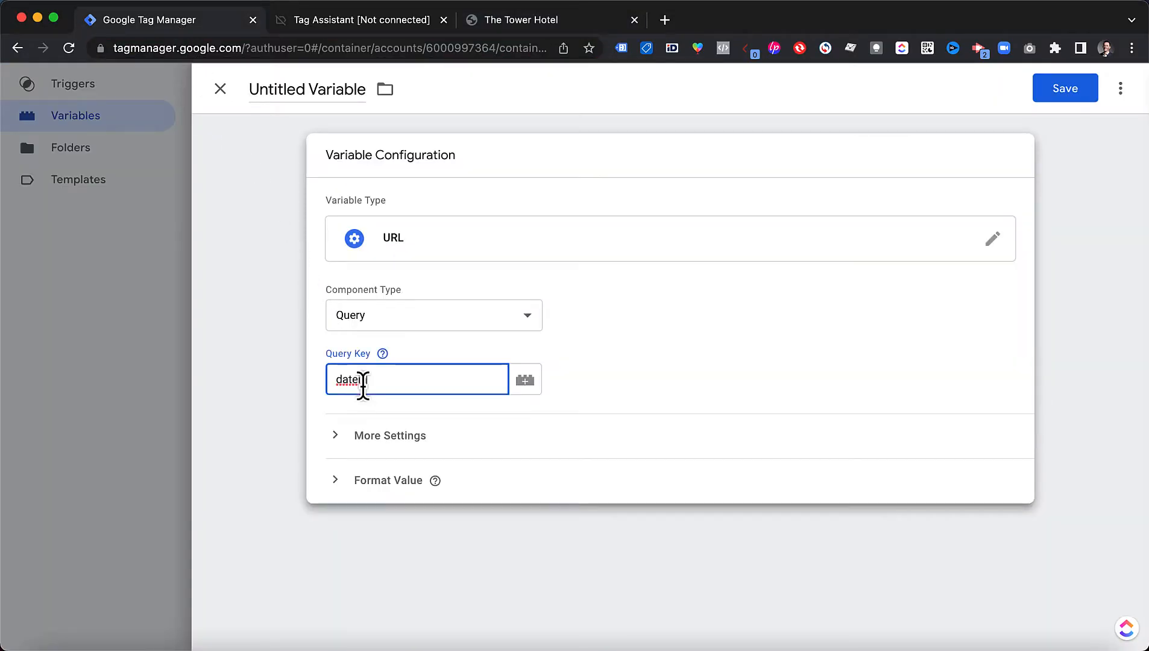
# Step: Name the URL variable "url - Date In" and save it
pyautogui.click(292, 90)
pyautogui.write('url - ')
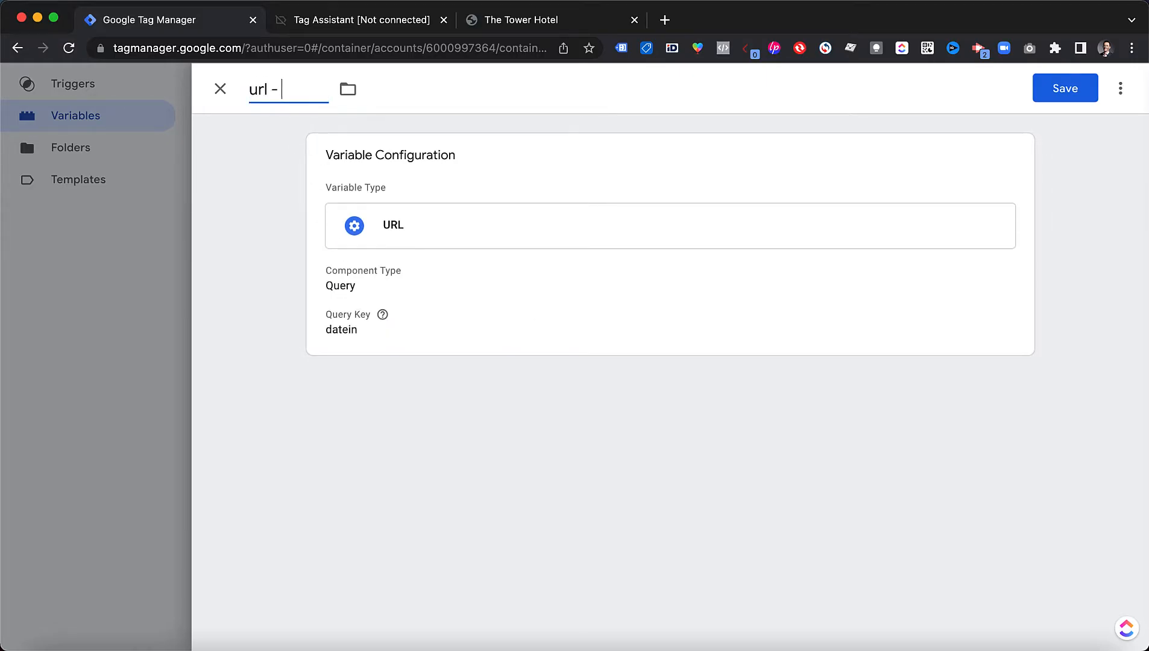
pyautogui.write('Date In')
pyautogui.click(1076, 96)
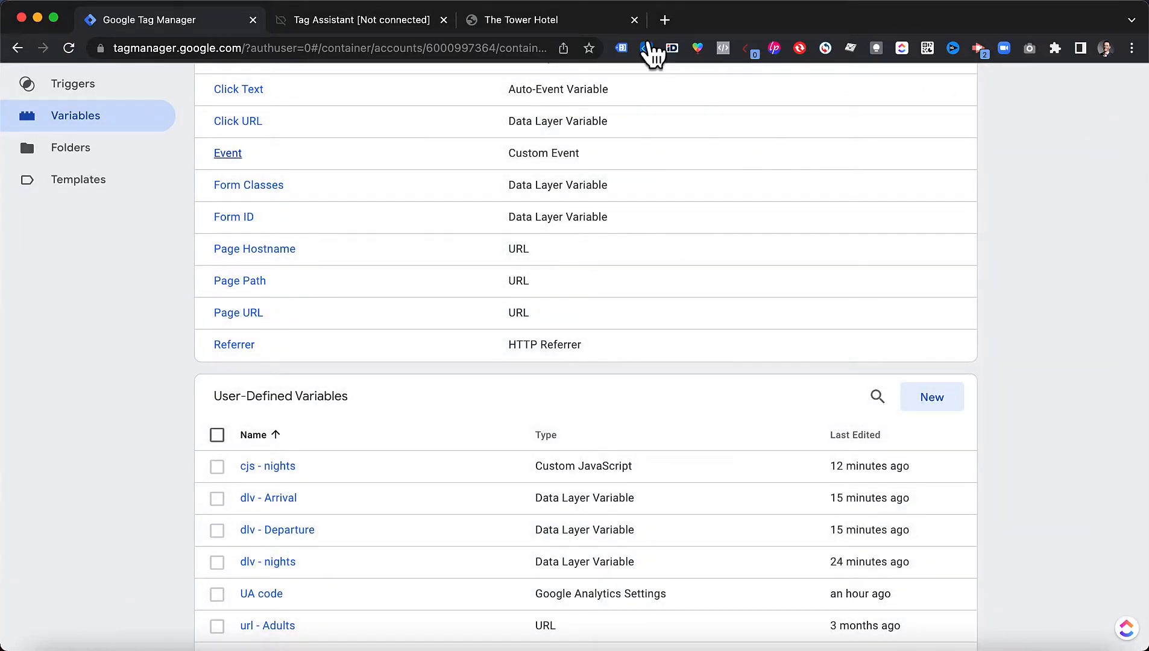
# Step: Examine the month, day and year order of the datein value in The Tower Hotel's booking URL
pyautogui.click(555, 24)
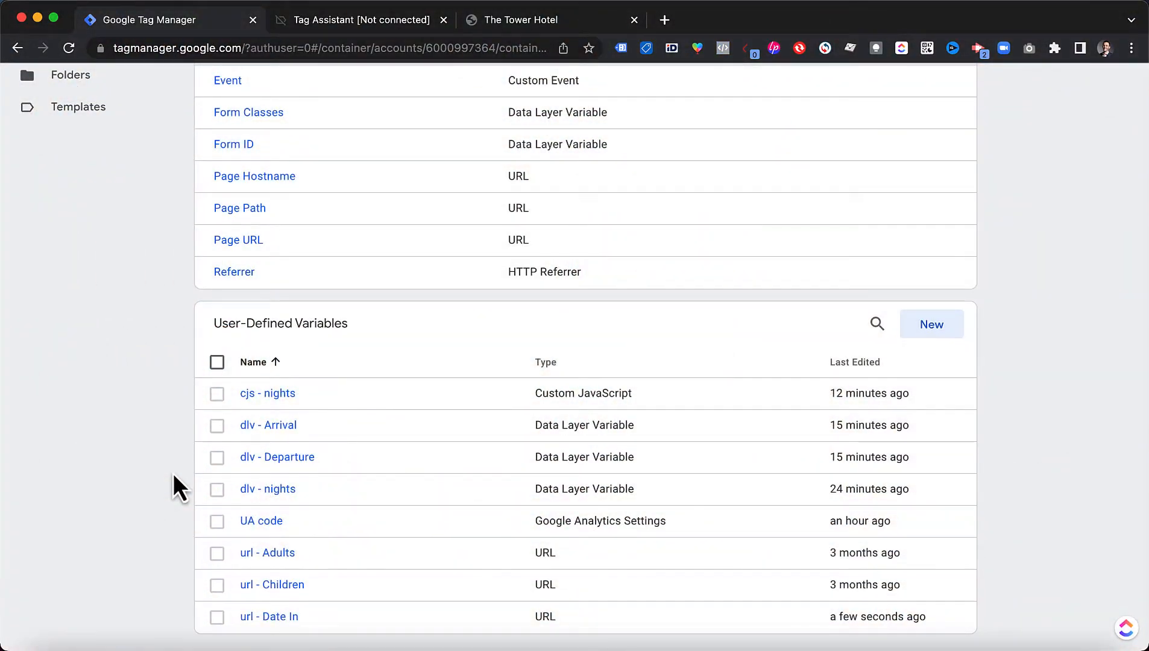
pyautogui.click(530, 25)
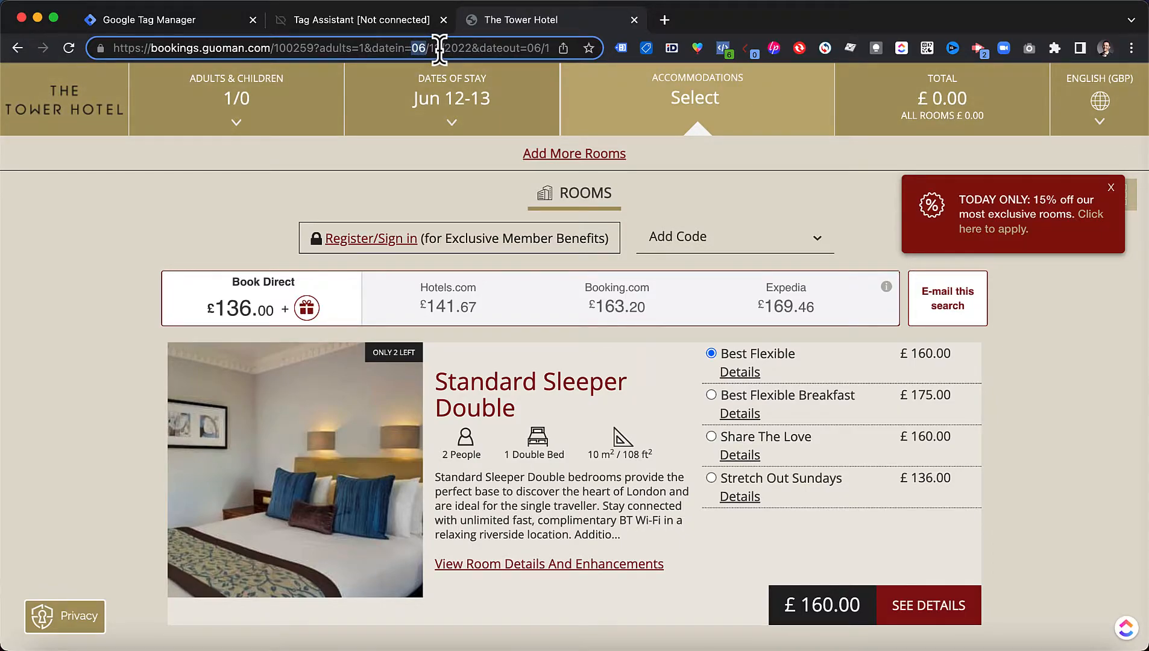
pyautogui.moveTo(432, 48); pyautogui.dragTo(441, 48)
pyautogui.moveTo(465, 48); pyautogui.dragTo(448, 51)
pyautogui.click(429, 52)
# Step: Open the cjs - nights variable and compare its date script with the date format in the booking URL
pyautogui.click(171, 21)
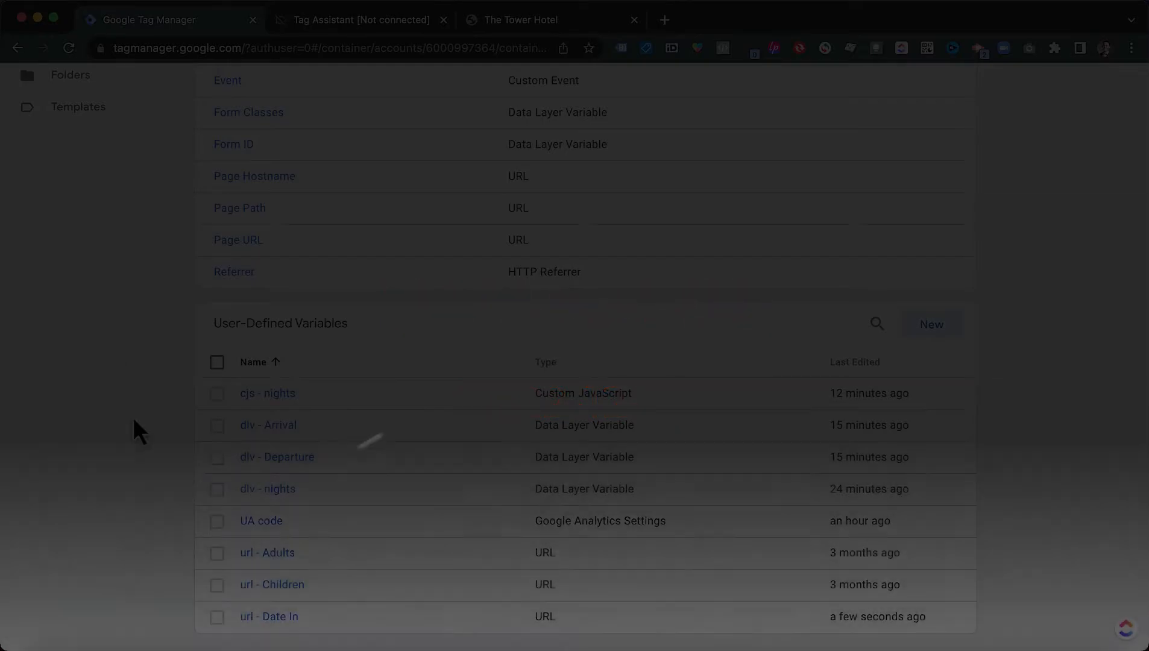
pyautogui.scroll(-1, 133, 421)
pyautogui.scroll(-1, 133, 420)
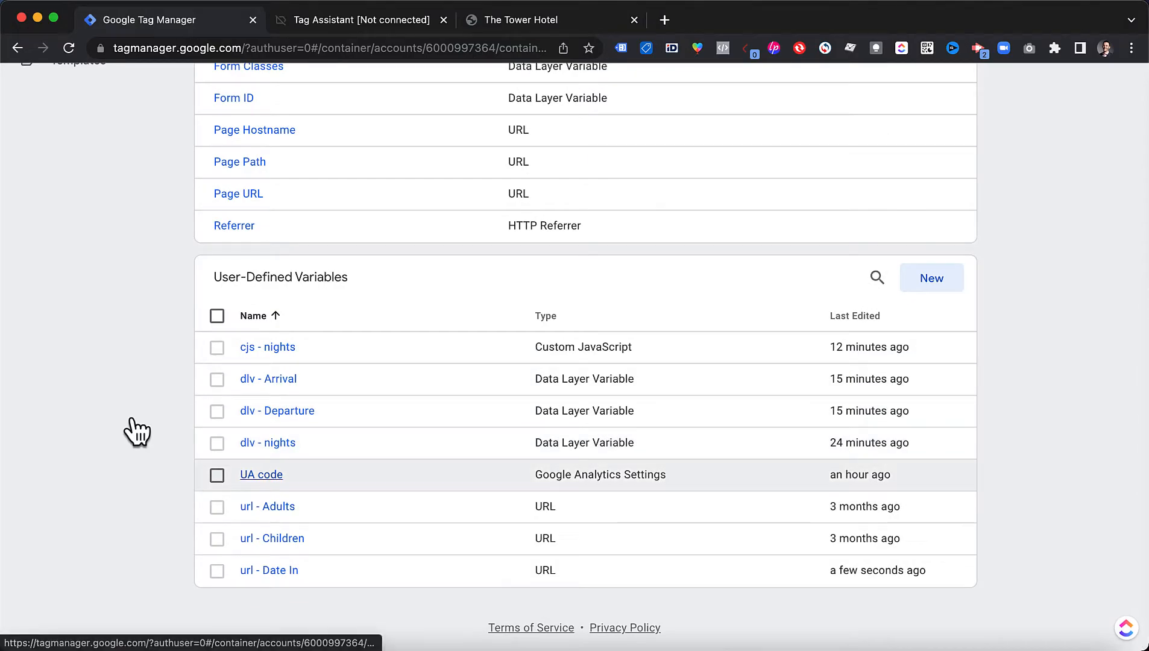
pyautogui.click(269, 349)
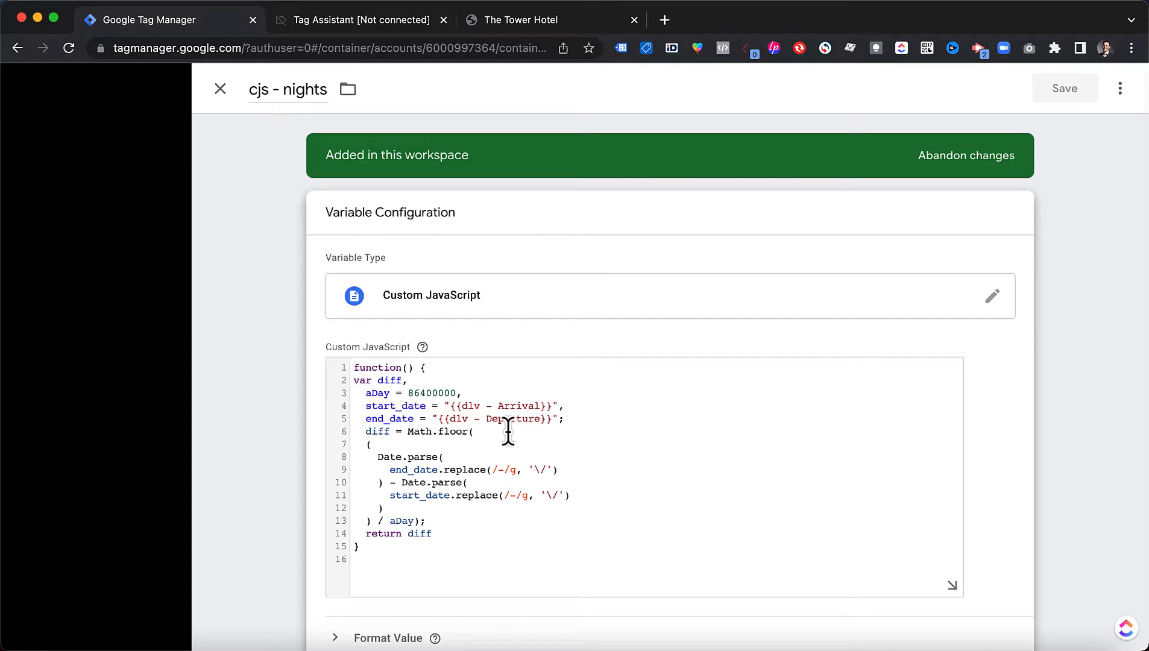
pyautogui.click(514, 22)
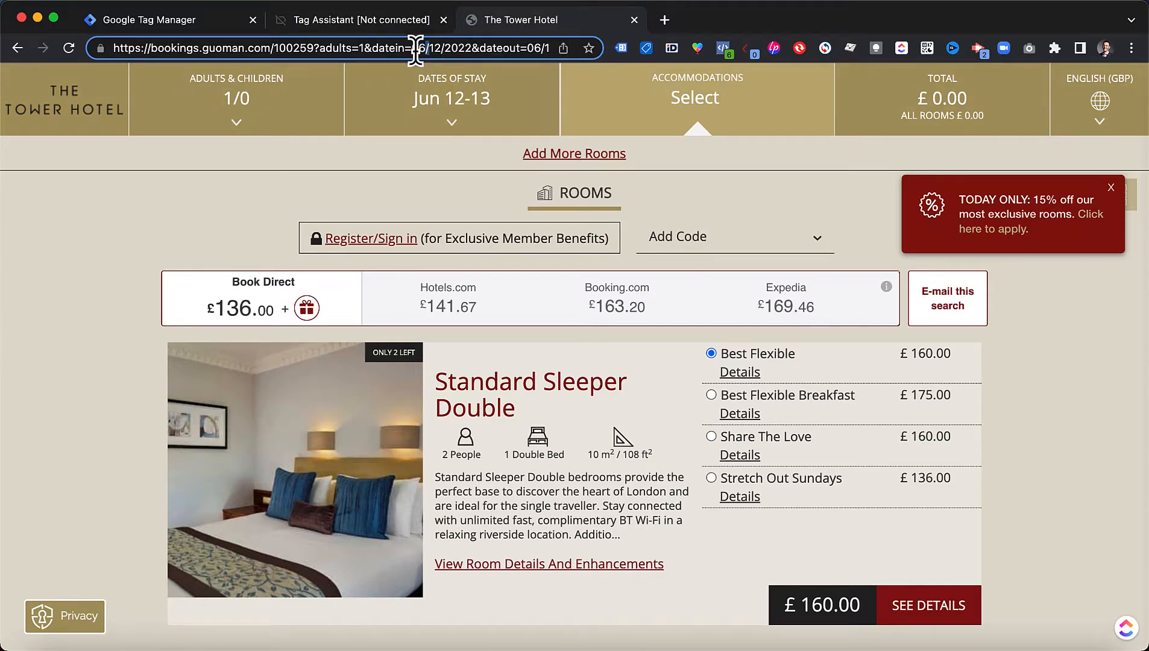
pyautogui.click(189, 18)
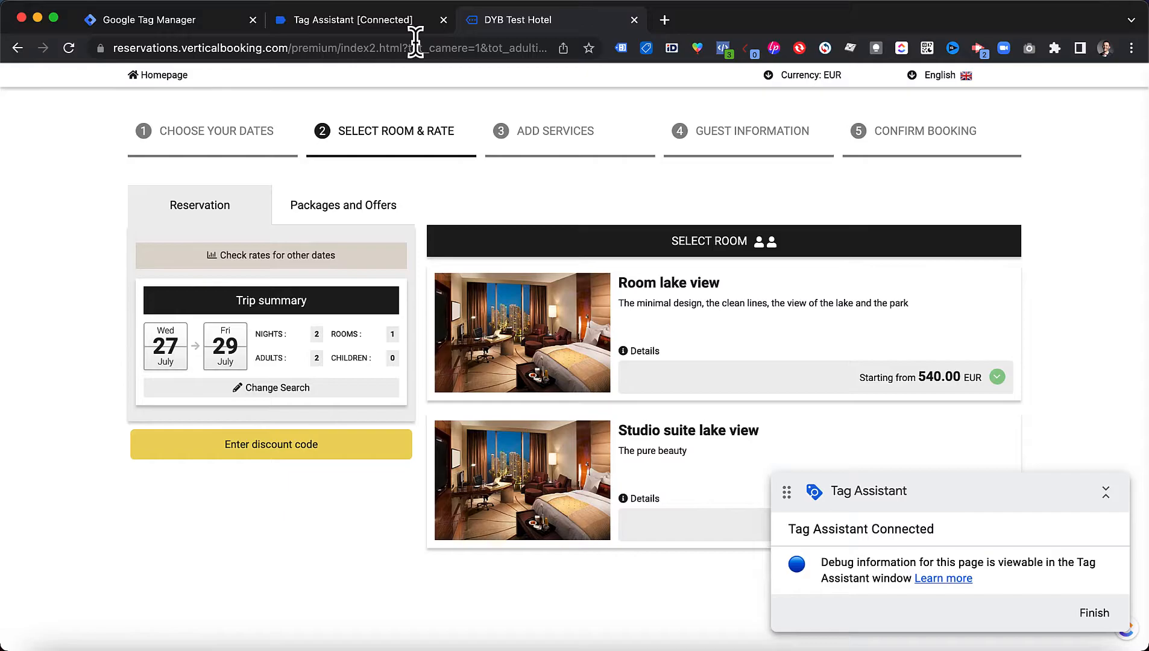
# Step: Check the impressions event's data layer values in the connected Tag Assistant session and switch to the DYB Test Hotel booking page
pyautogui.click(324, 24)
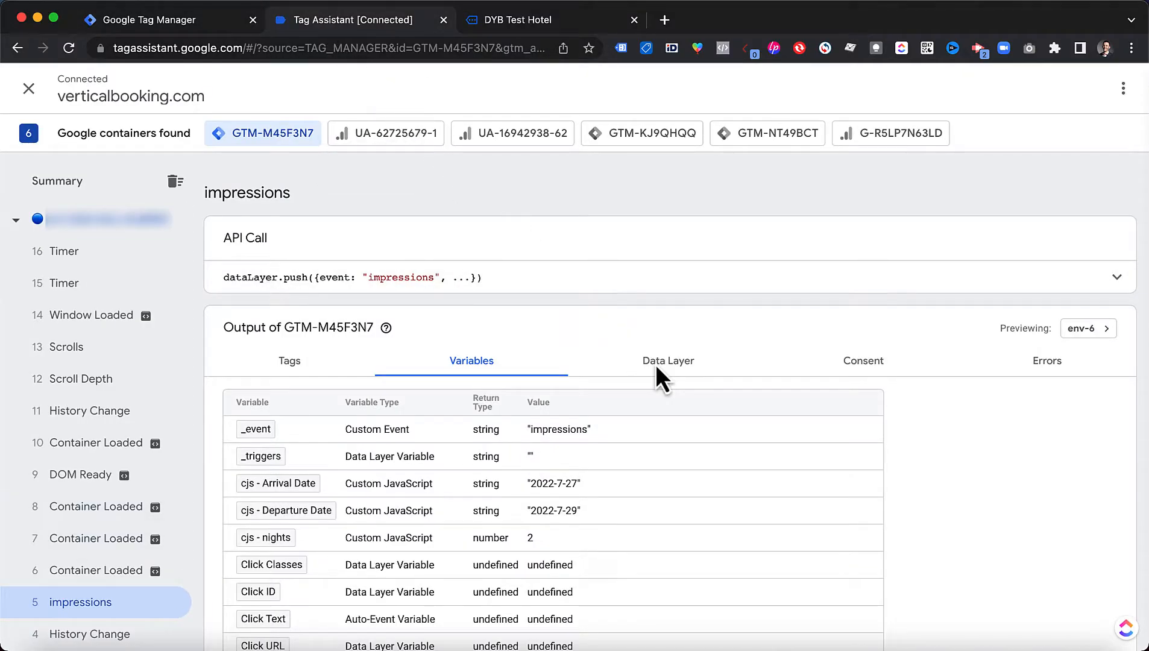
pyautogui.click(656, 365)
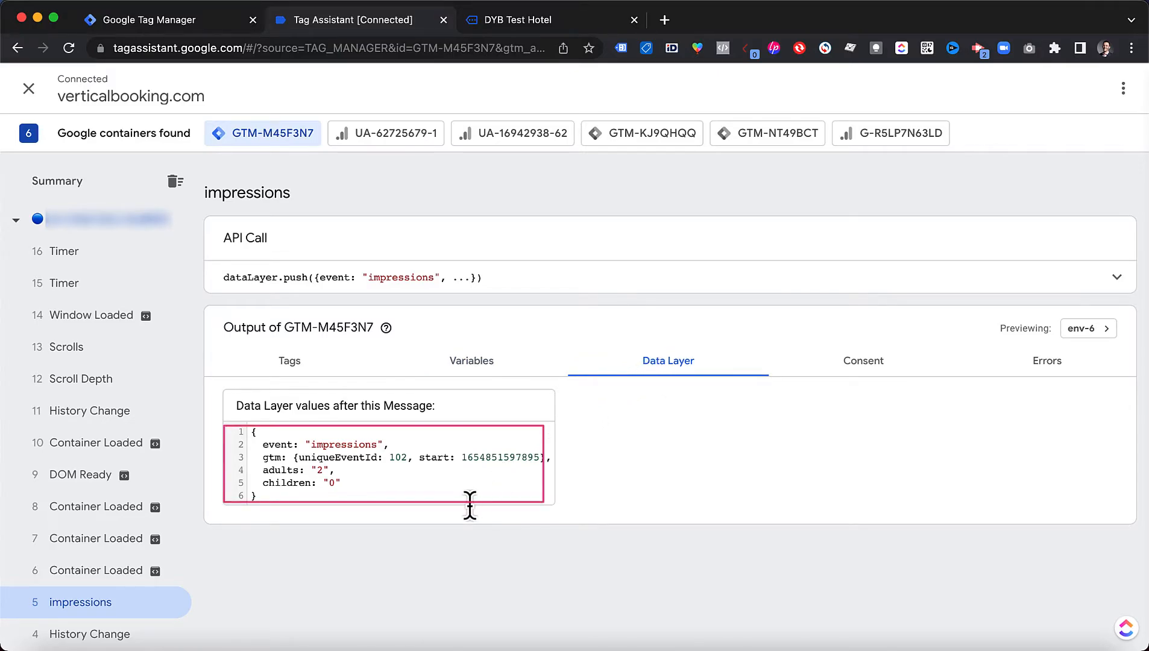
pyautogui.click(526, 26)
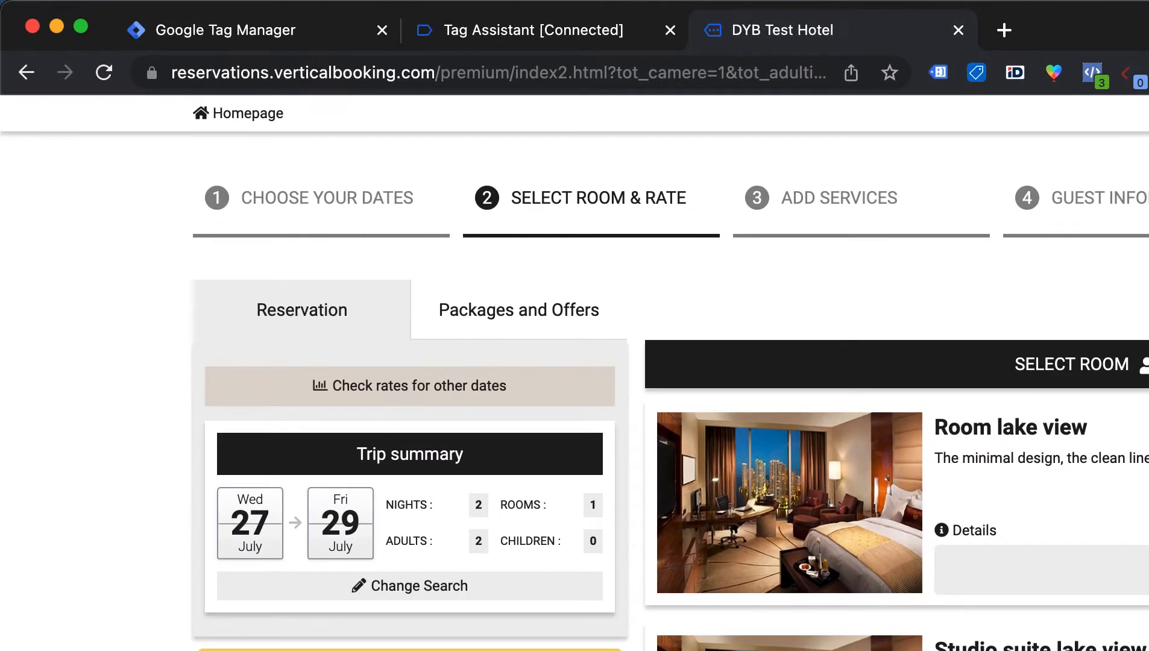
# Step: Examine the arrival parameters gg, mm, aa and the departure parameters ggf, mmf, aaf in the DYB Test Hotel booking URL
pyautogui.moveTo(654, 72); pyautogui.dragTo(850, 74)
pyautogui.click(404, 72)
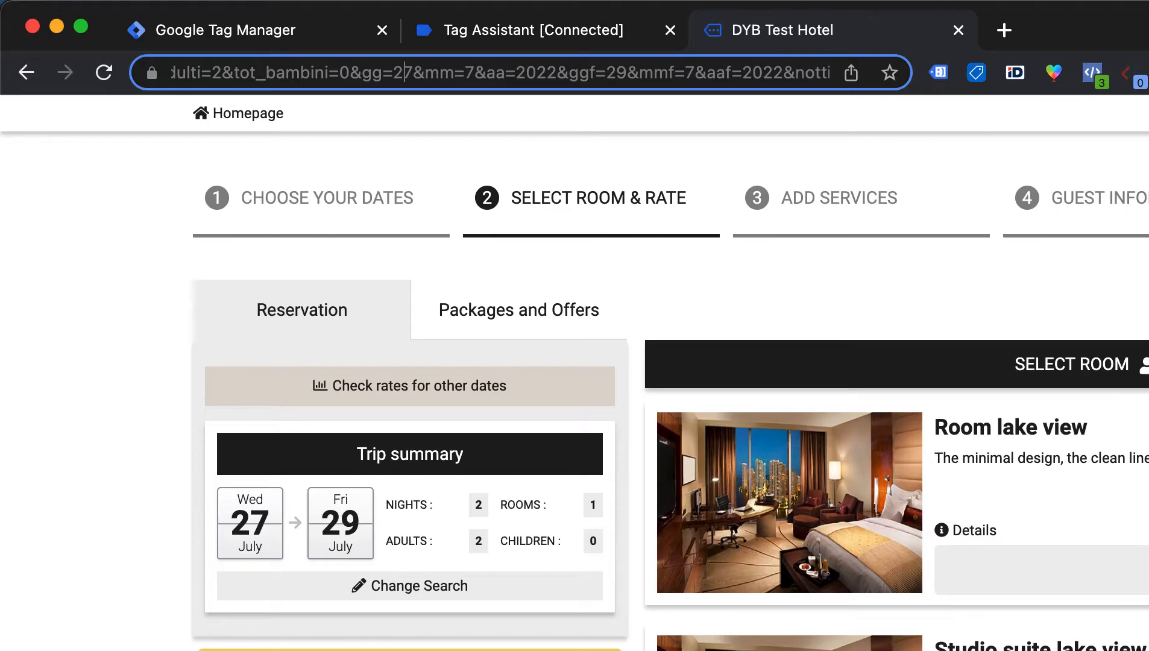
pyautogui.moveTo(364, 72); pyautogui.dragTo(555, 73)
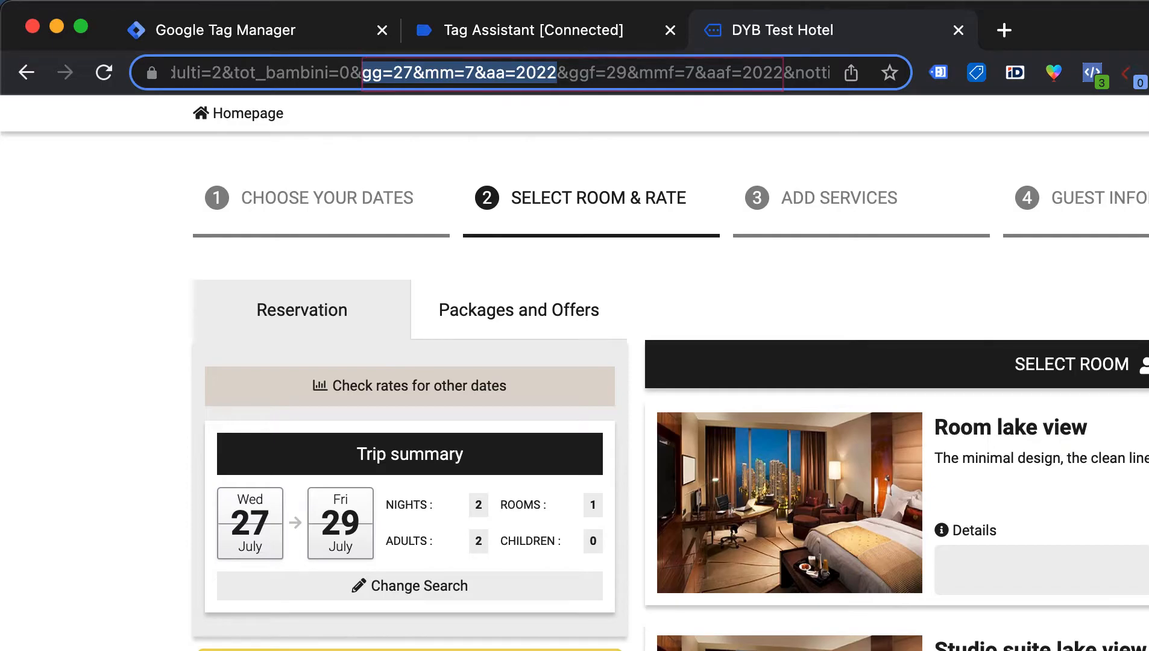
pyautogui.click(405, 73)
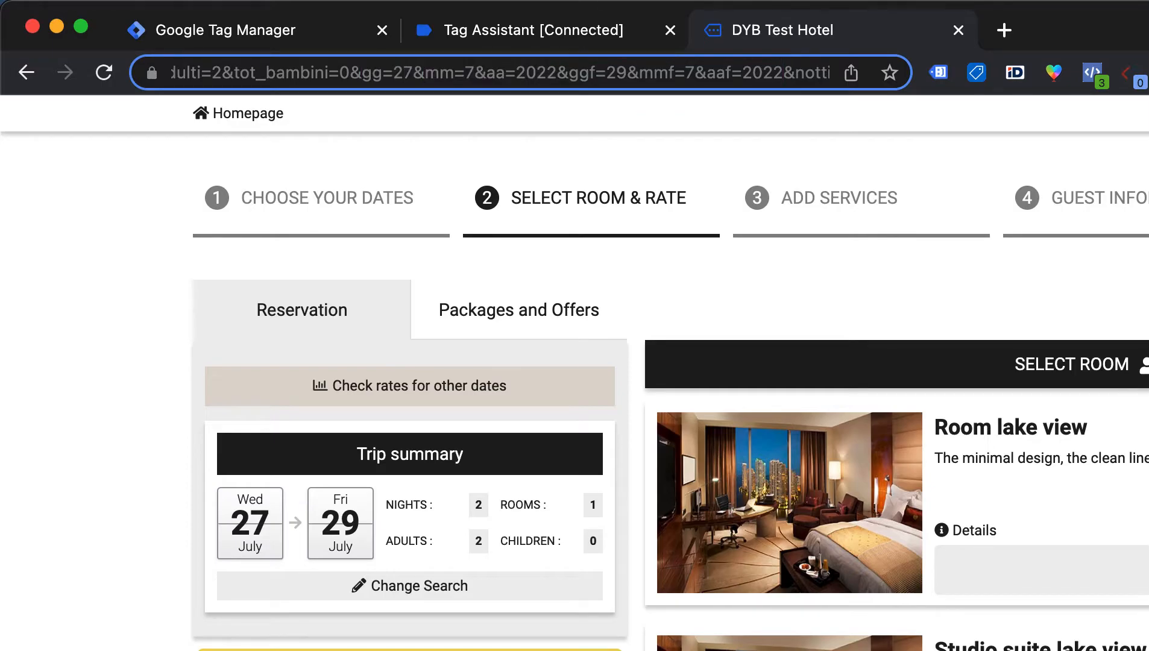
pyautogui.moveTo(363, 72); pyautogui.dragTo(556, 73)
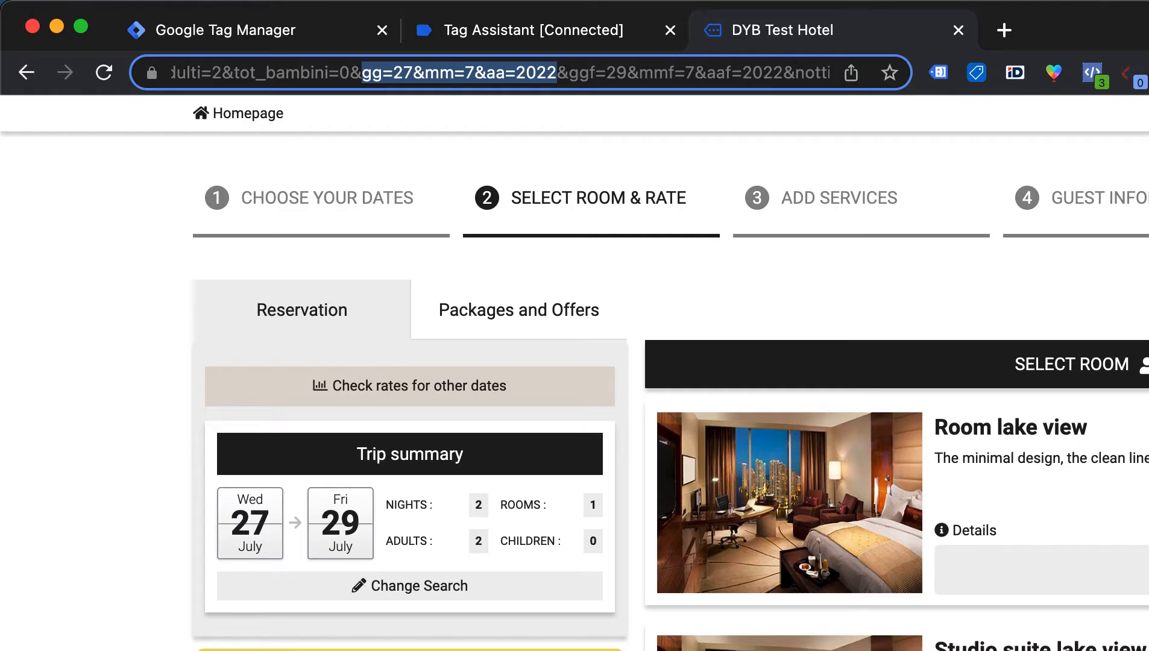
pyautogui.moveTo(569, 72); pyautogui.dragTo(783, 72)
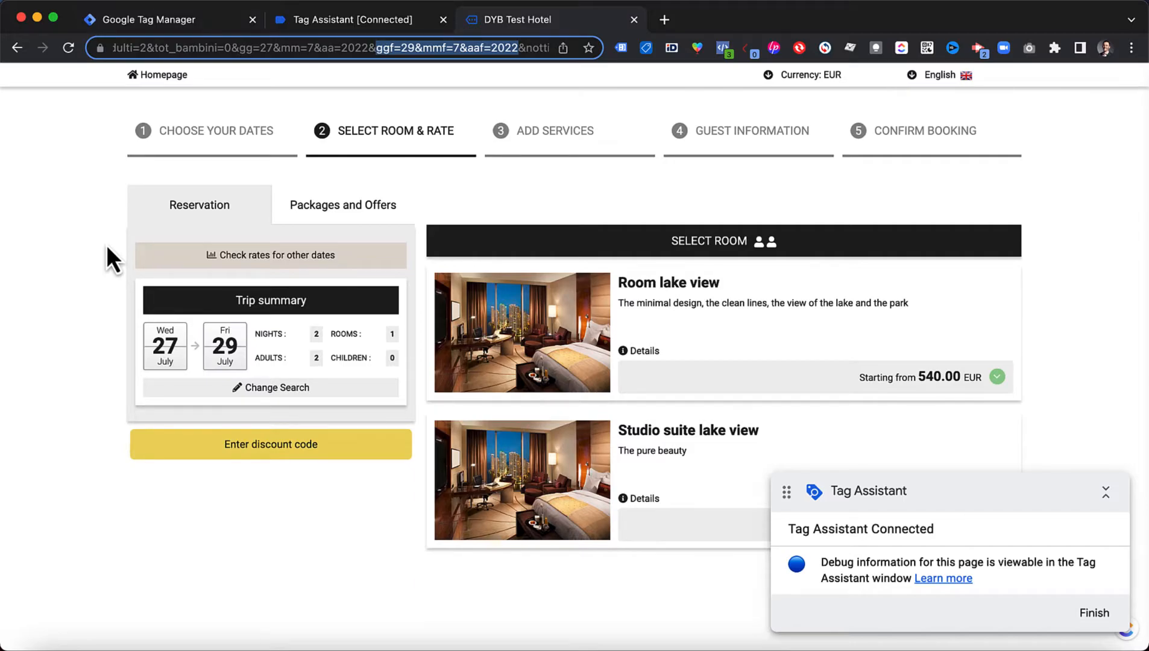
# Step: Switch to Google Tag Manager and select the six URL variables for the arrival and departure DD, MM and YY
pyautogui.click(198, 24)
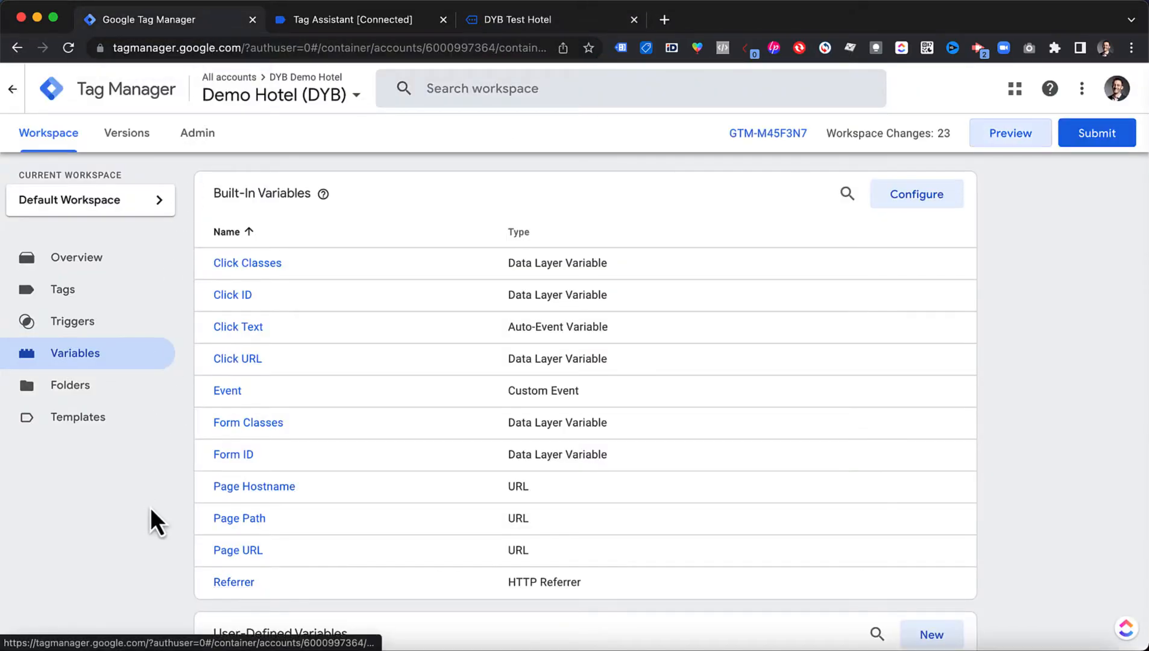
pyautogui.scroll(-10, 151, 510)
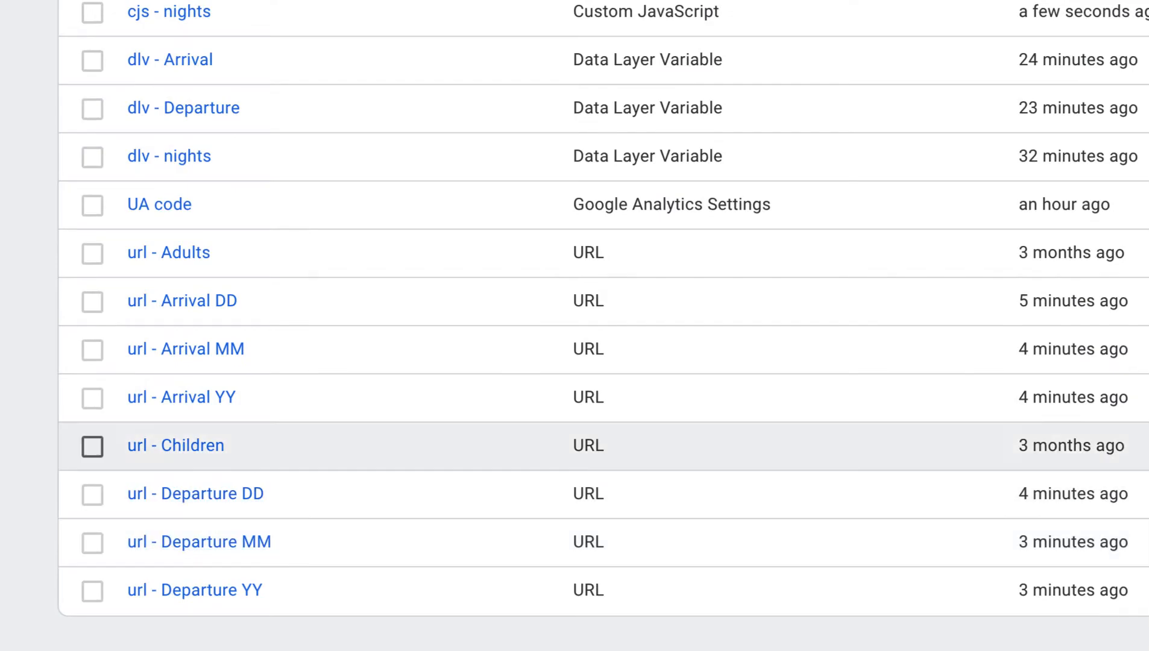
pyautogui.click(92, 301)
pyautogui.click(93, 350)
pyautogui.click(93, 398)
pyautogui.click(92, 495)
pyautogui.click(92, 542)
pyautogui.click(92, 591)
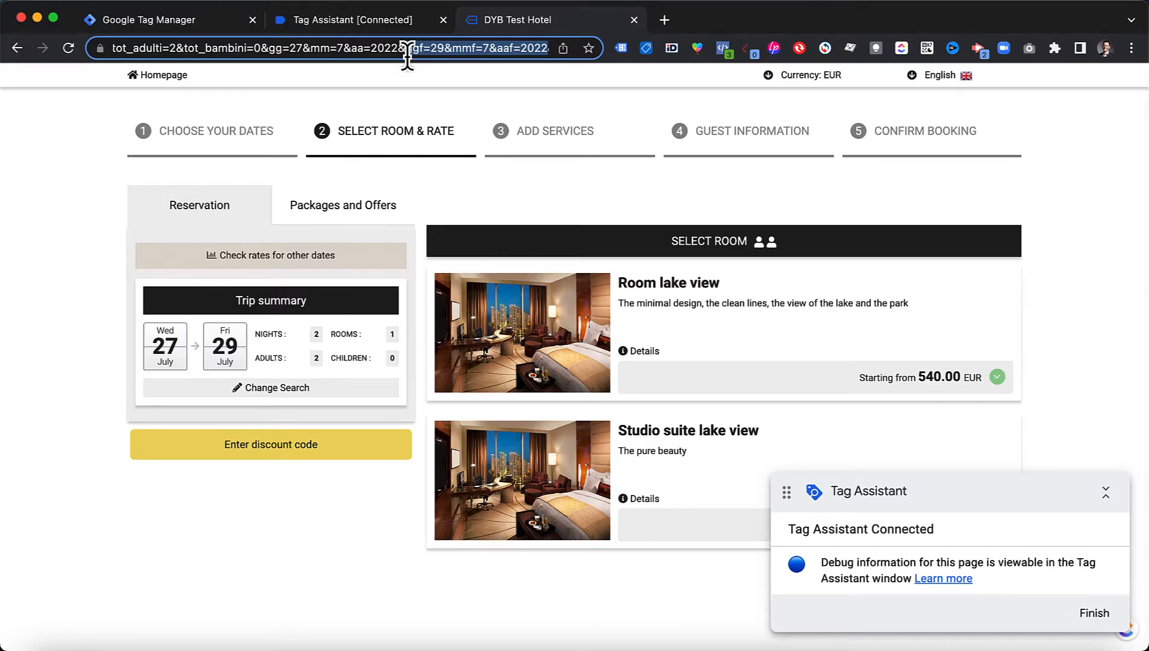
# Step: Clear the selection of all user-defined variables in Google Tag Manager
pyautogui.press('super+1')
pyautogui.click(215, 94)
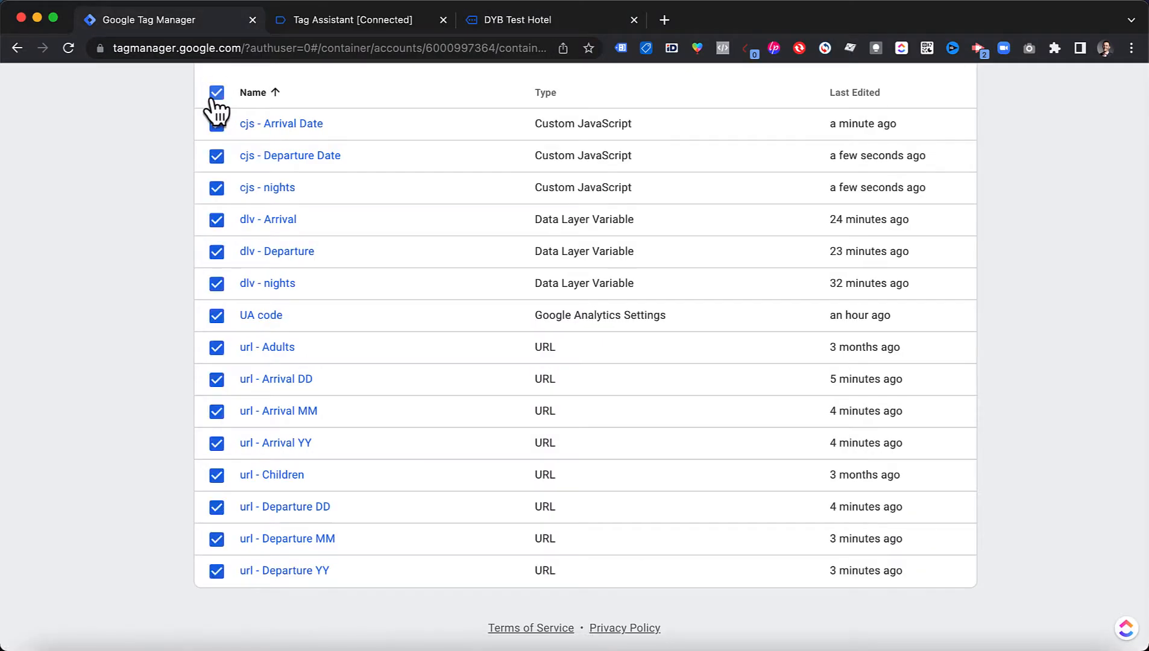
pyautogui.click(216, 94)
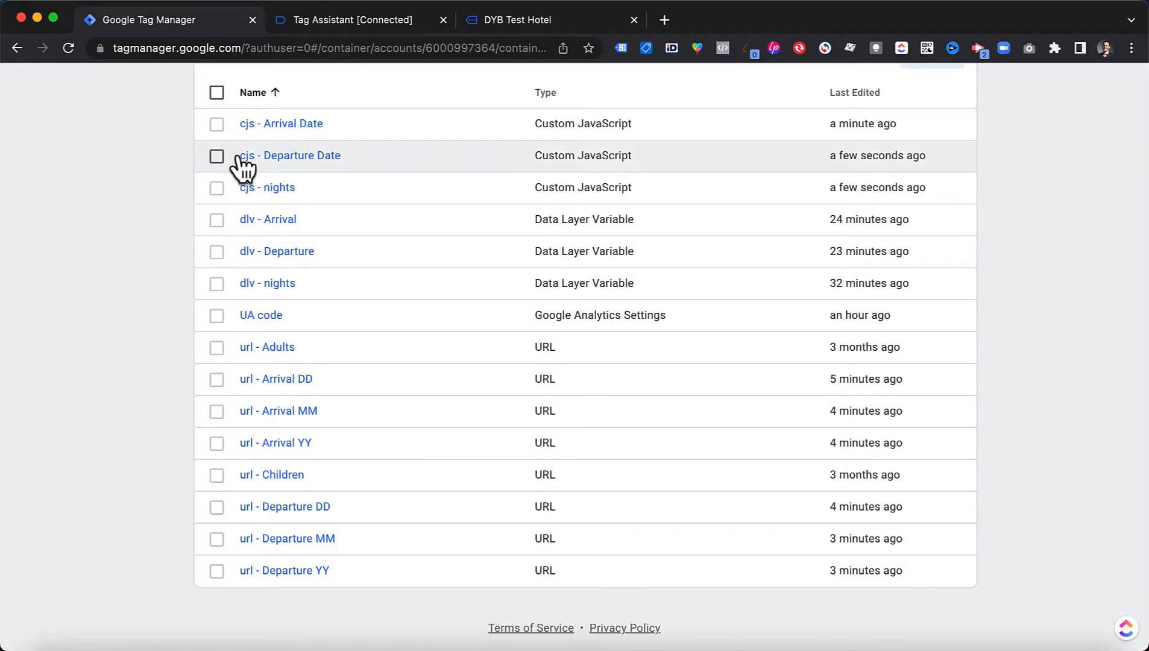
# Step: Examine the scripts of the cjs - Arrival Date, cjs - Departure Date and cjs - nights variables
pyautogui.click(293, 124)
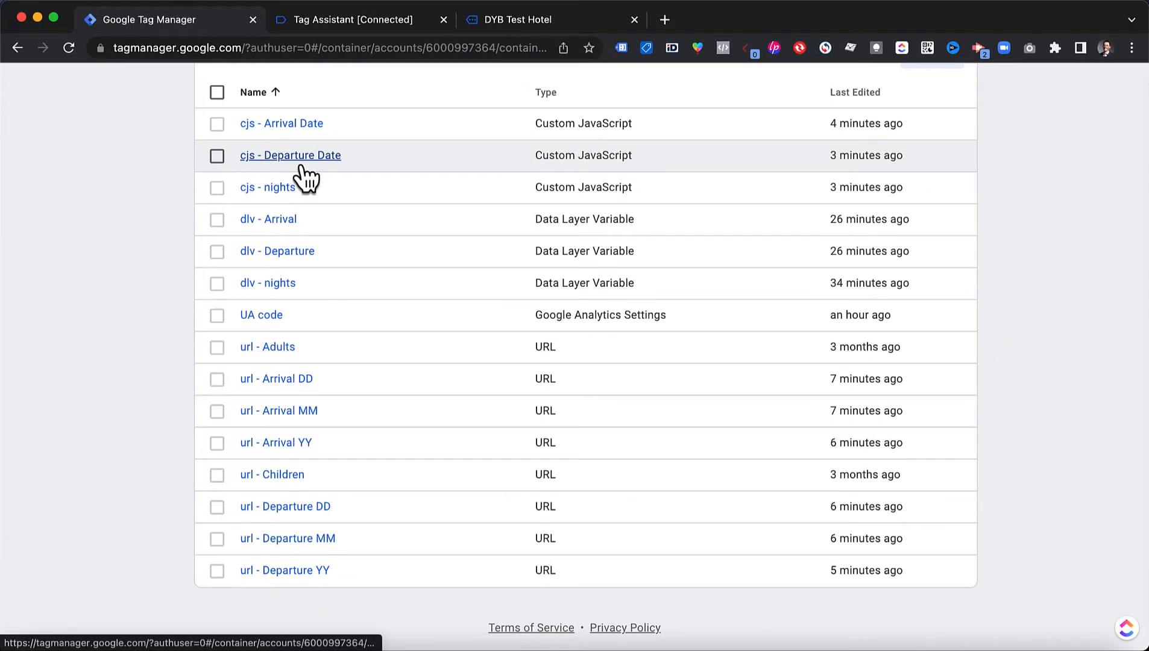
pyautogui.click(260, 145)
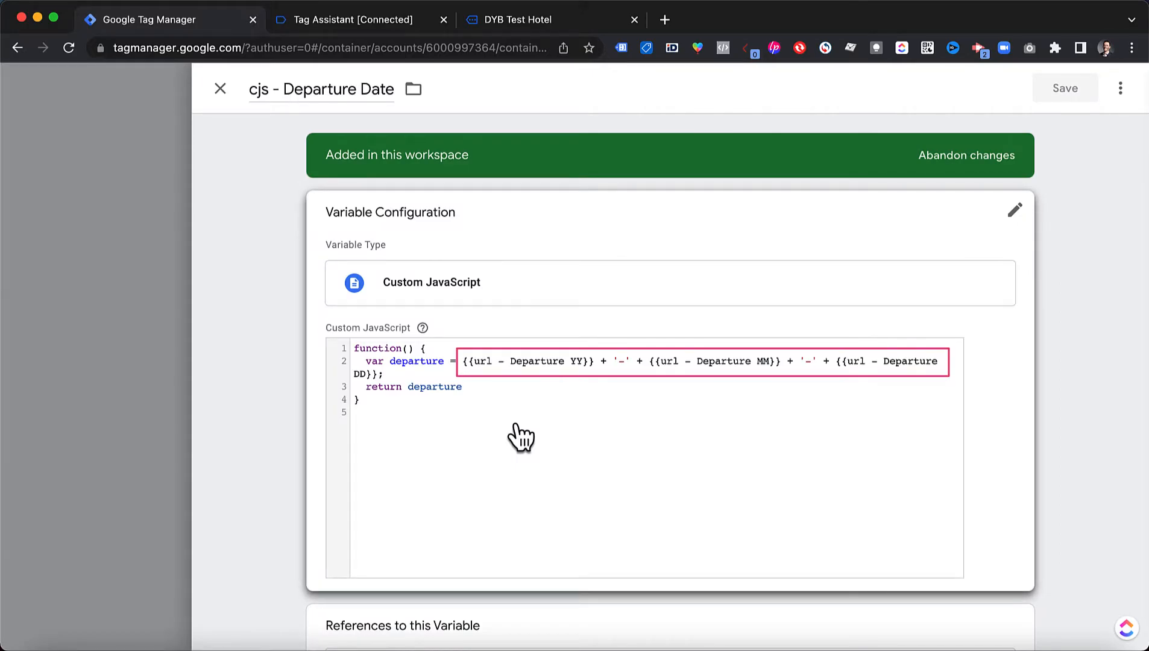
pyautogui.click(517, 425)
pyautogui.click(149, 375)
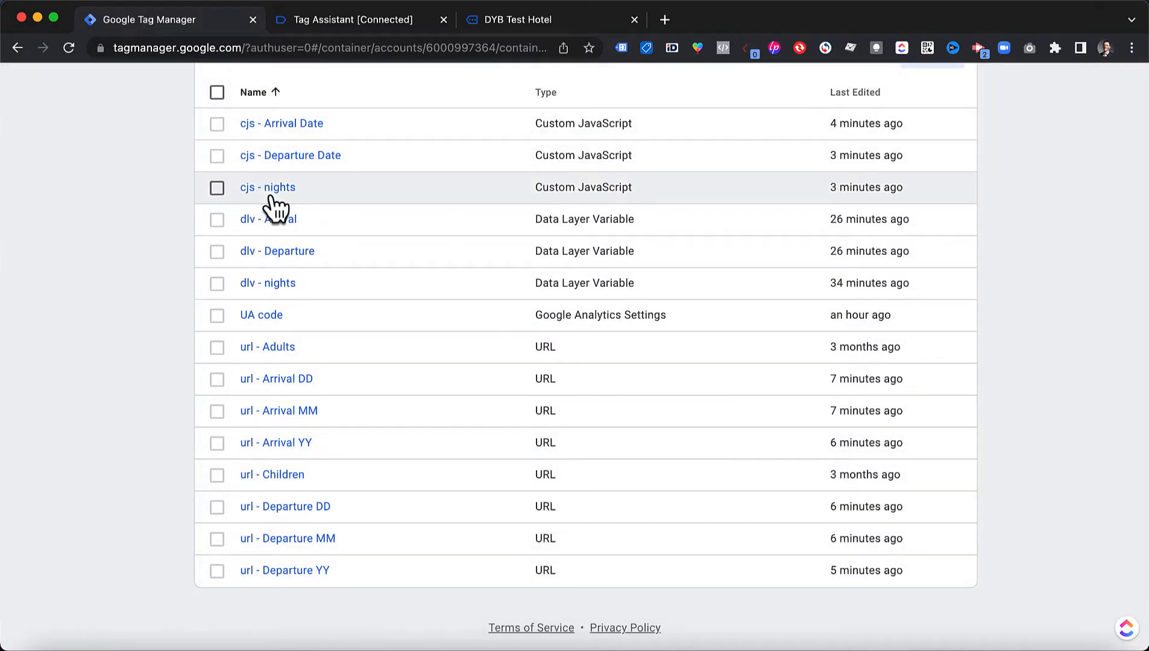
pyautogui.click(271, 196)
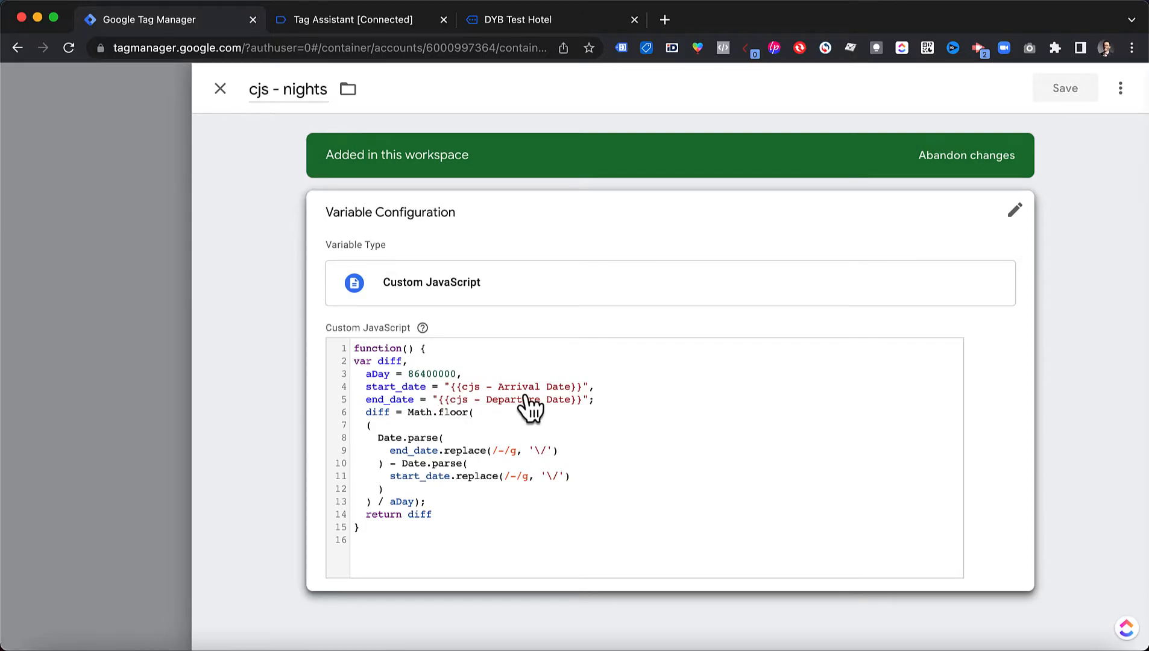
pyautogui.click(220, 89)
# Step: Start a preview of the Demo Hotel (DYB) container and continue into the connected Tag Assistant session
pyautogui.scroll(5, 217, 83)
pyautogui.scroll(3, 217, 83)
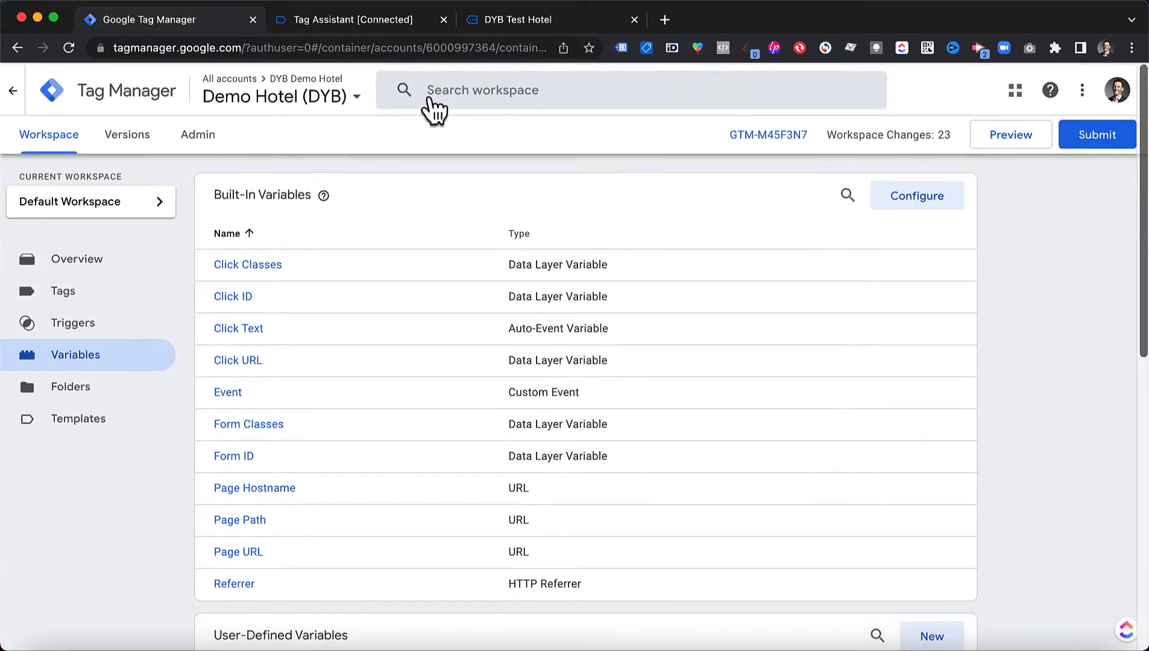
pyautogui.click(1012, 143)
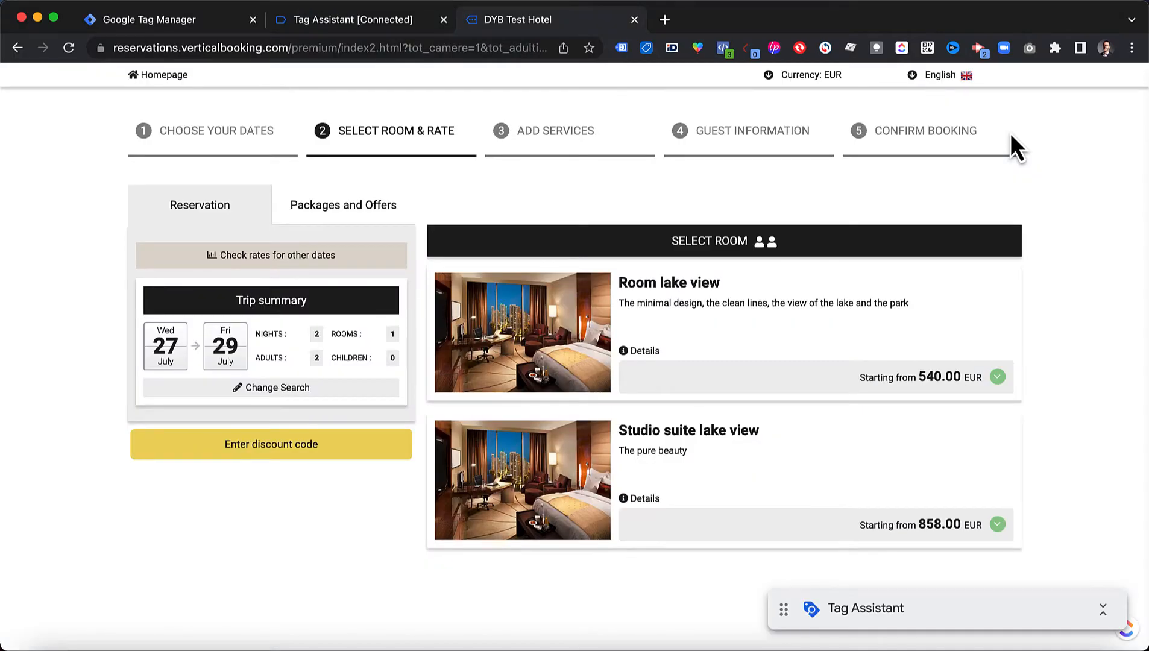
pyautogui.click(358, 21)
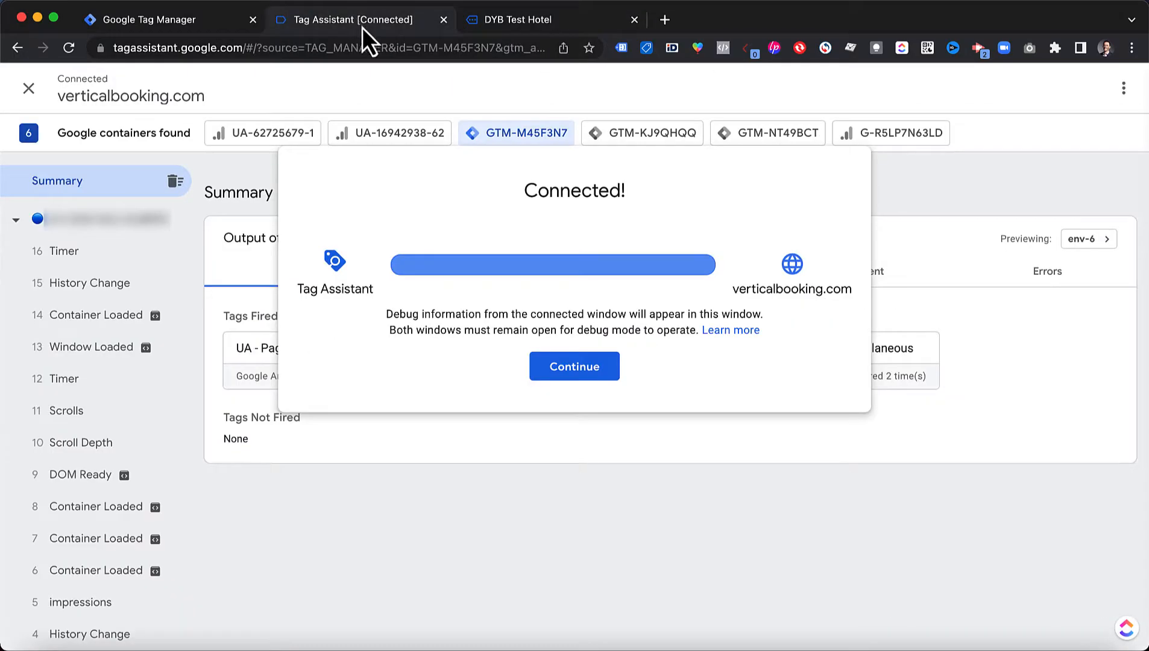
pyautogui.click(583, 362)
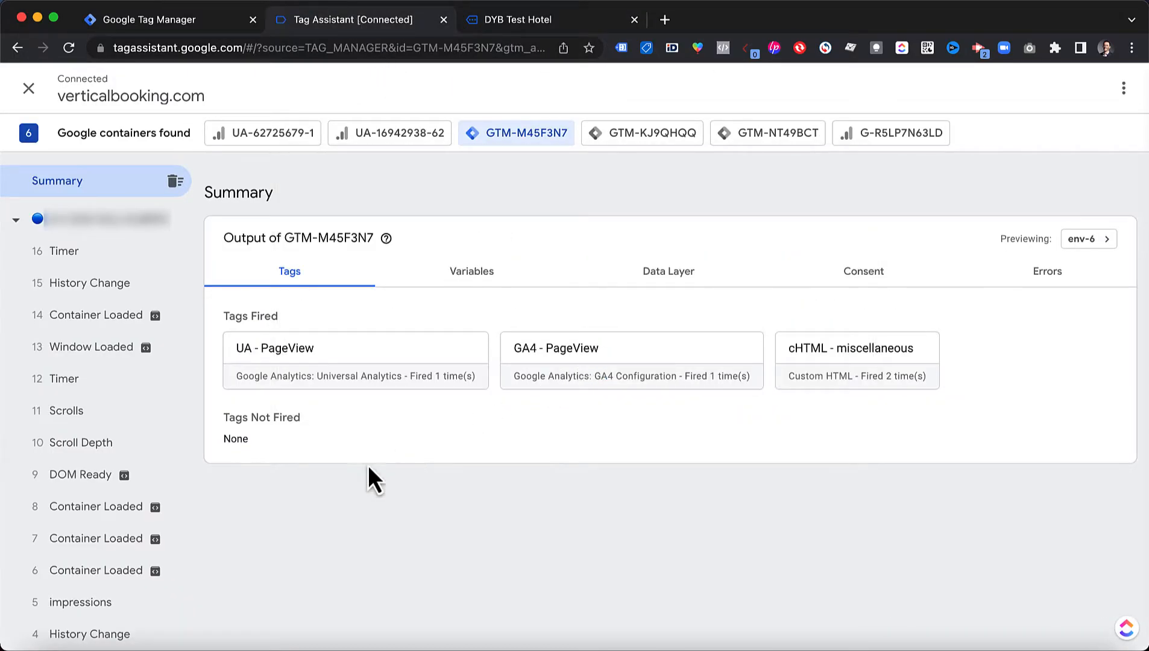
# Step: Check the values of cjs - Arrival Date, cjs - Departure Date and cjs - nights for the impressions event
pyautogui.click(79, 606)
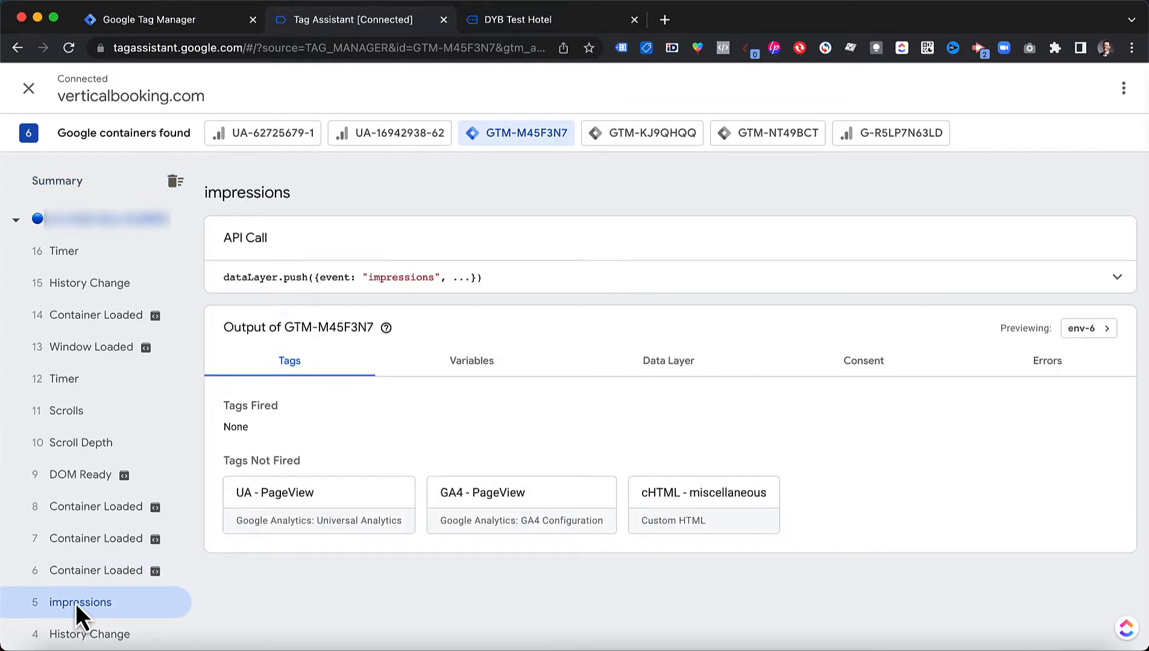
pyautogui.click(460, 364)
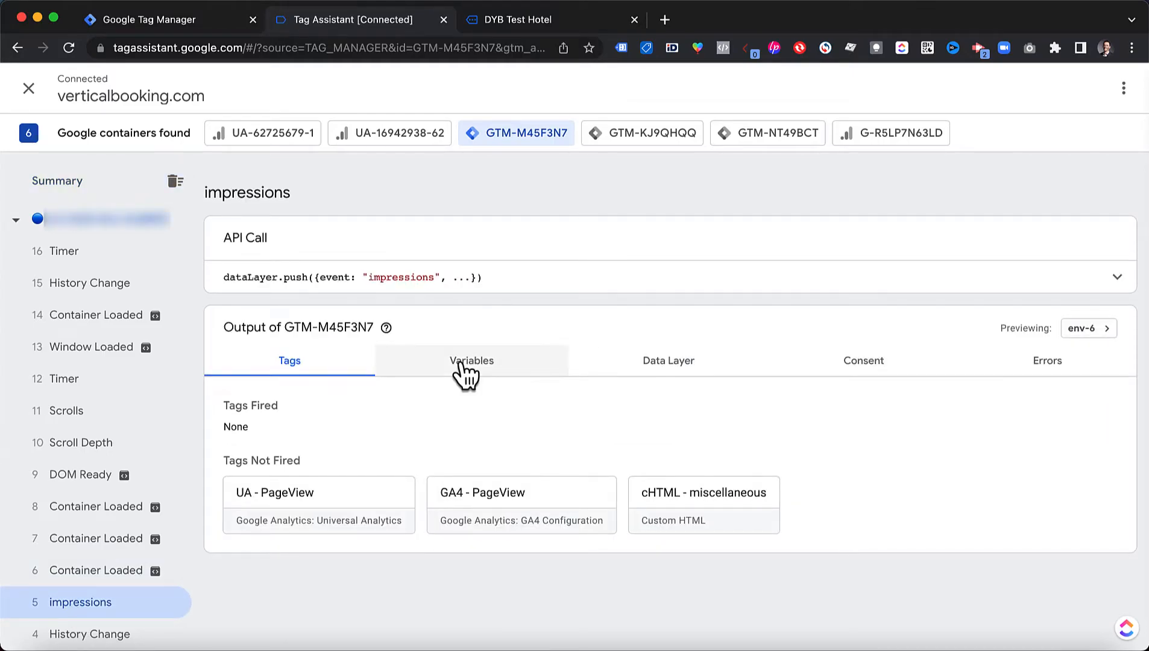
pyautogui.scroll(-2, 460, 365)
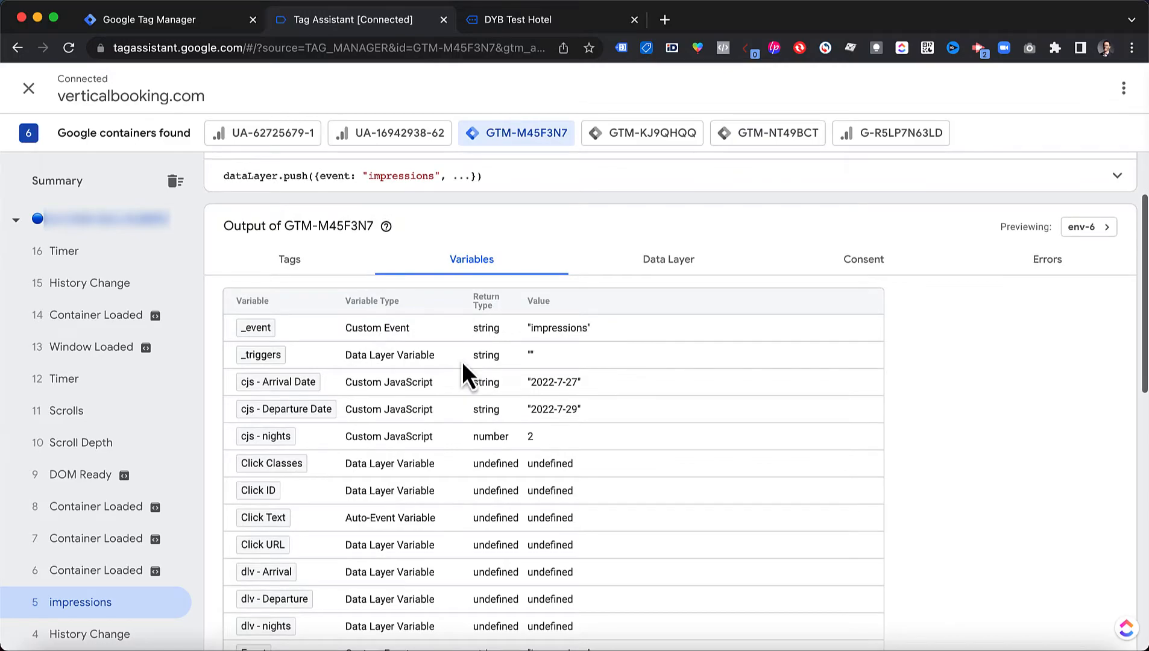
pyautogui.moveTo(547, 444); pyautogui.dragTo(312, 400)
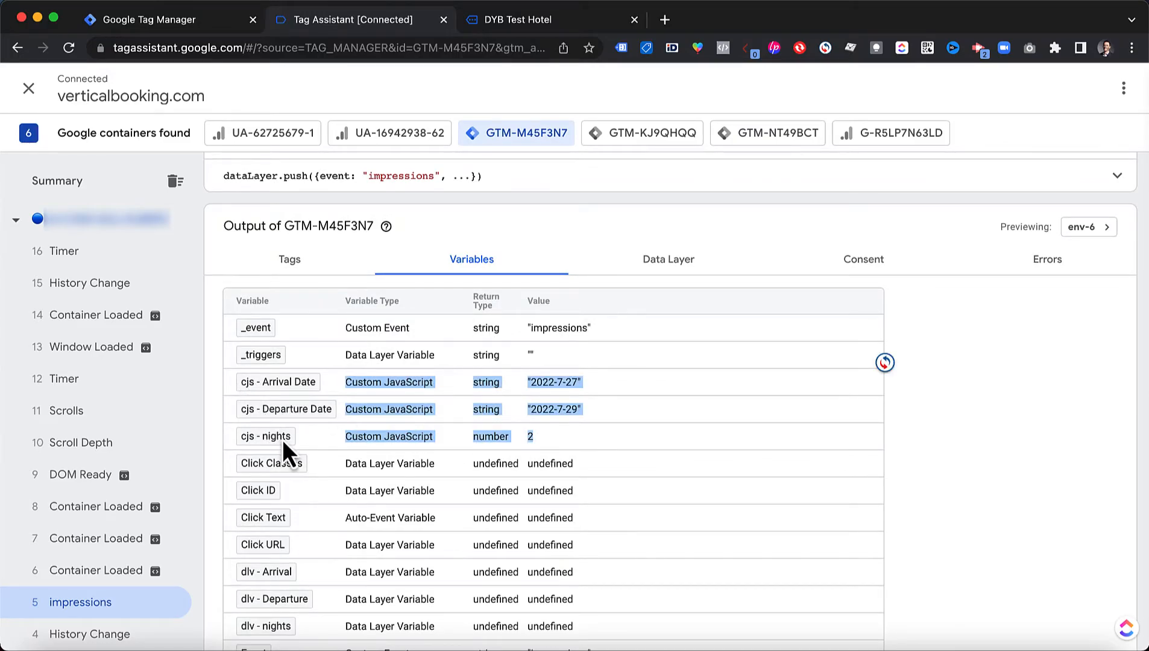
pyautogui.click(542, 442)
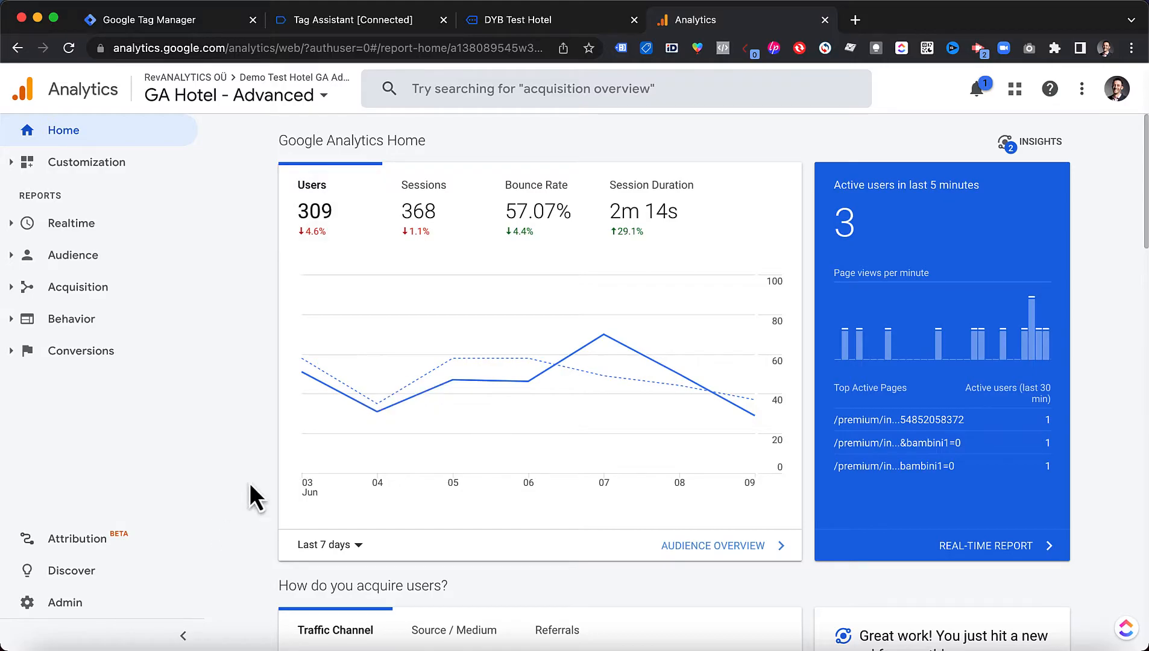
# Step: Switch to Google Analytics and open the Custom Dimensions settings of the GA Hotel - Advanced property
pyautogui.click(531, 22)
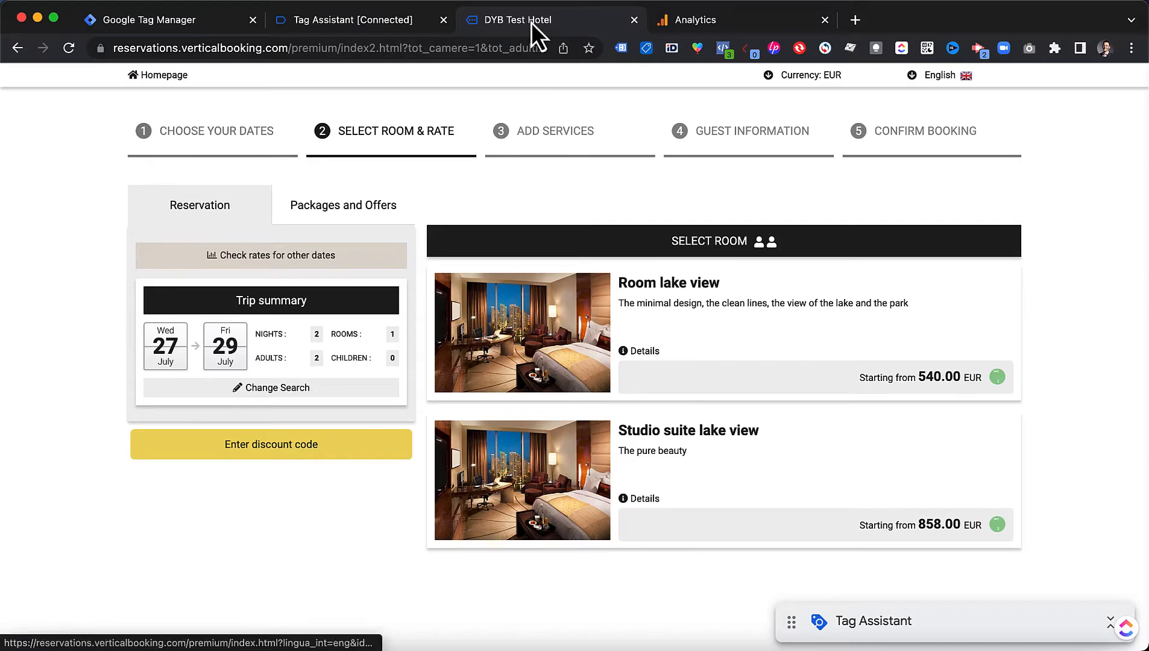
pyautogui.click(744, 25)
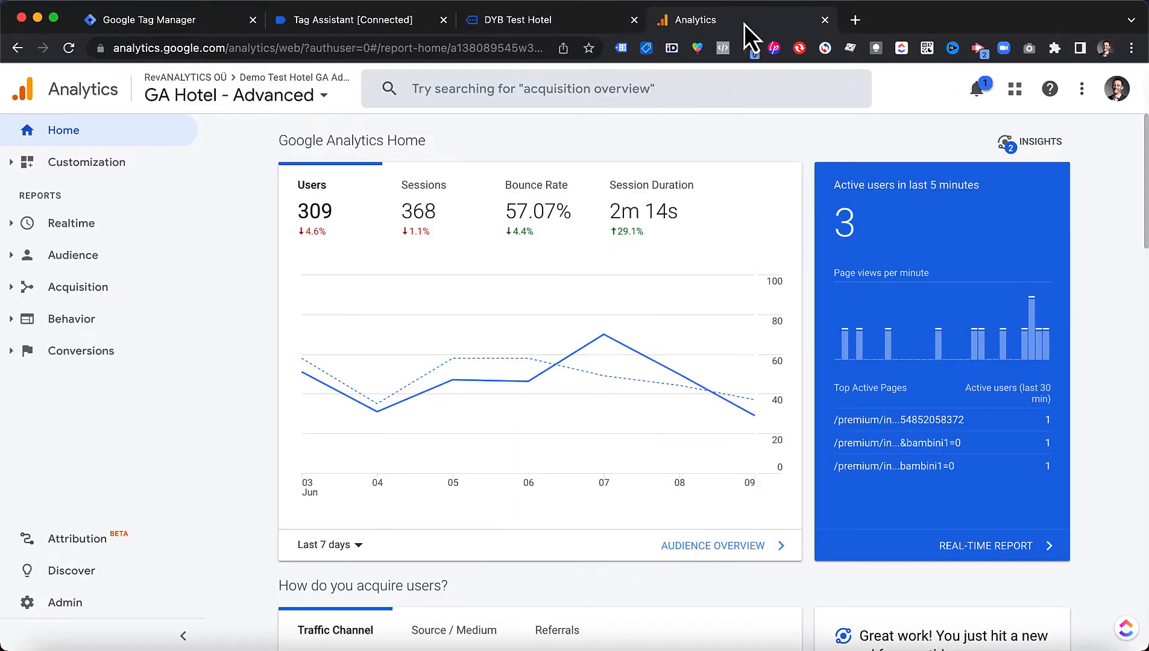
pyautogui.click(69, 609)
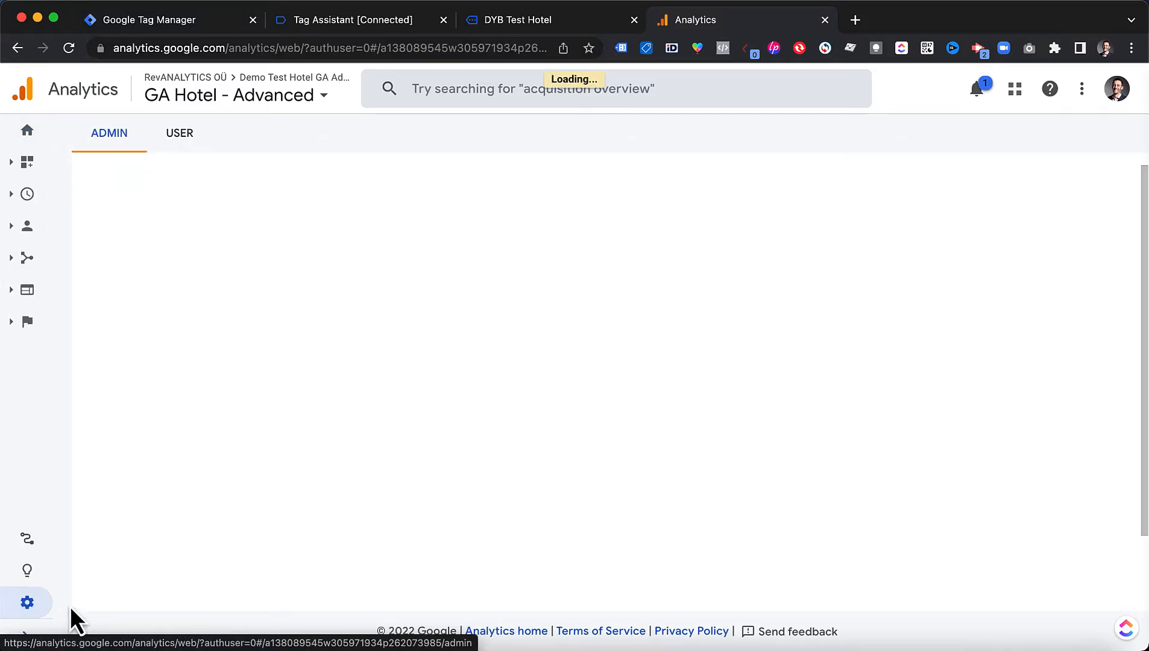
pyautogui.scroll(-4, 641, 323)
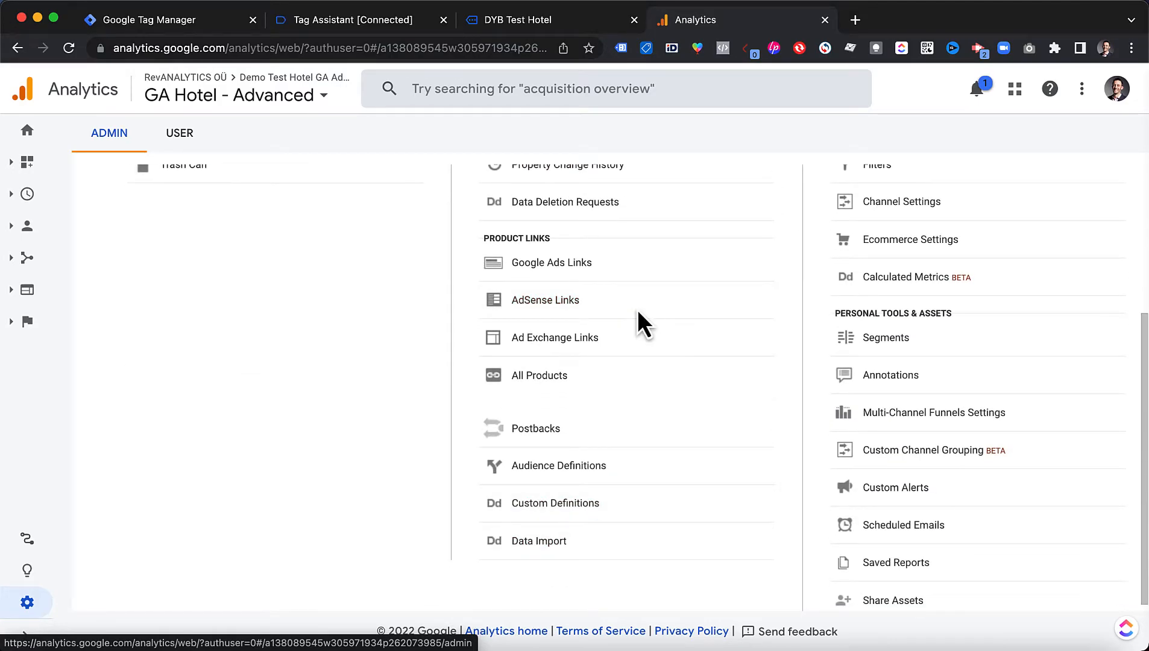
pyautogui.click(558, 506)
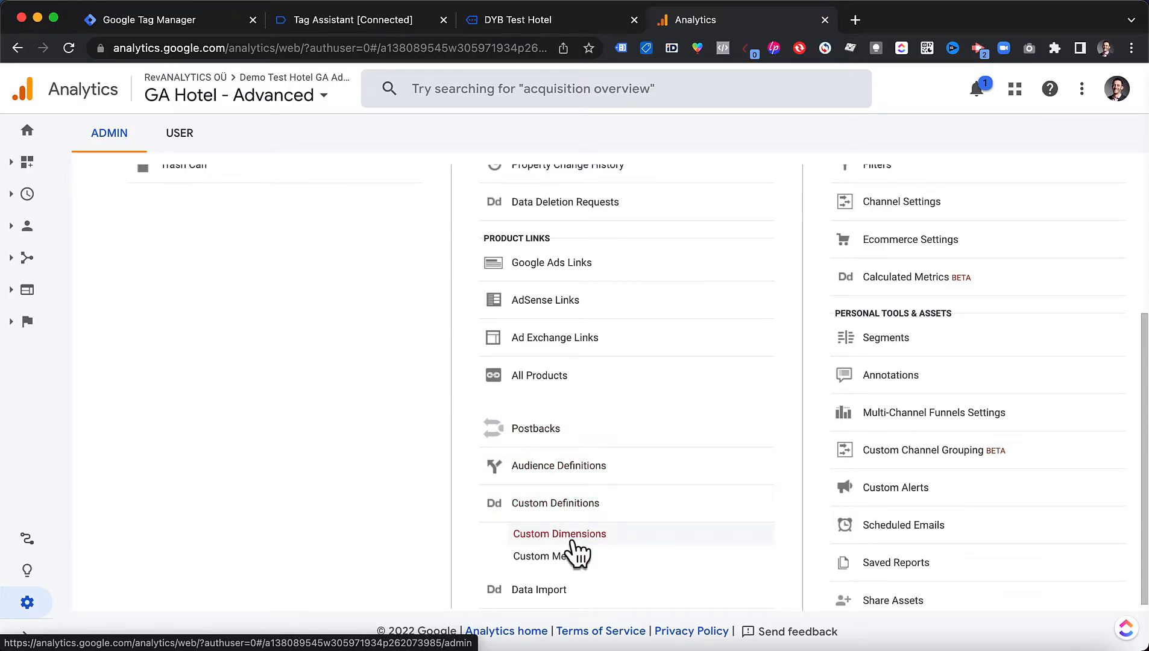
pyautogui.click(571, 541)
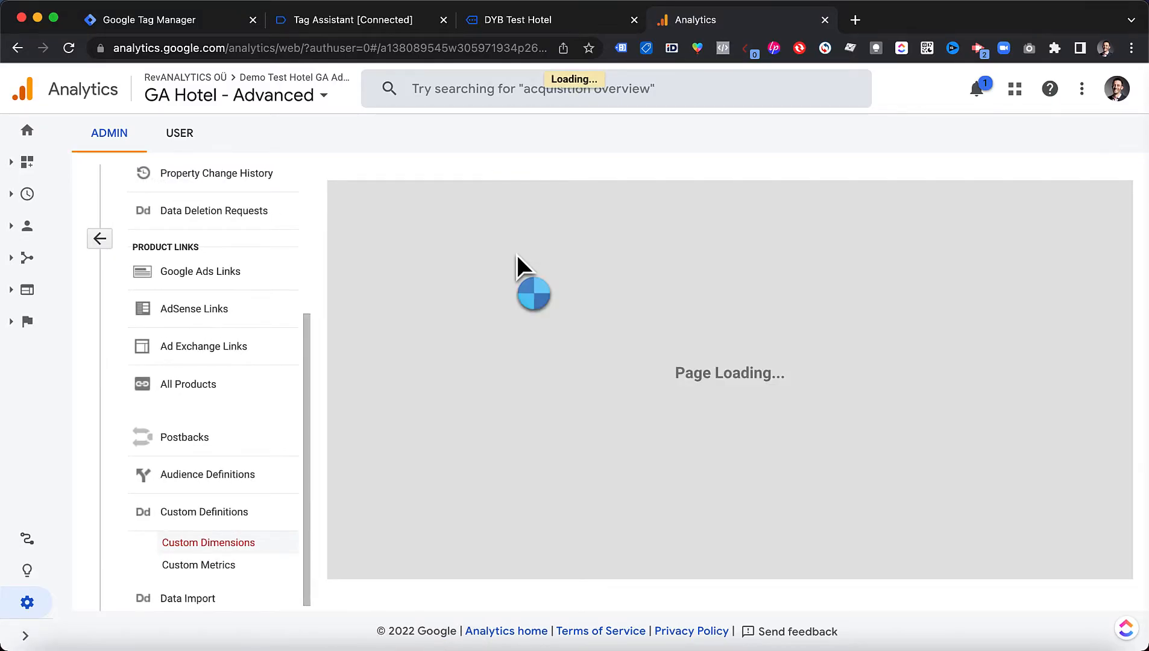
# Step: Create an active custom dimension named LoS with Session scope and return to the custom dimension list
pyautogui.click(416, 205)
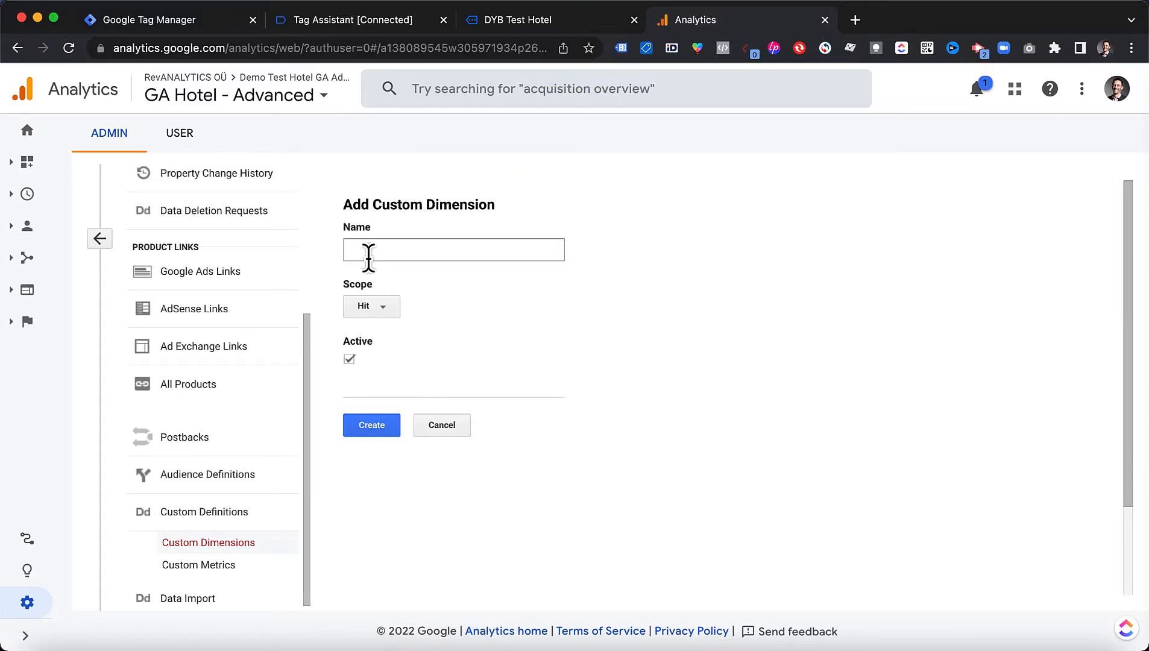
pyautogui.click(368, 257)
pyautogui.write('LoS')
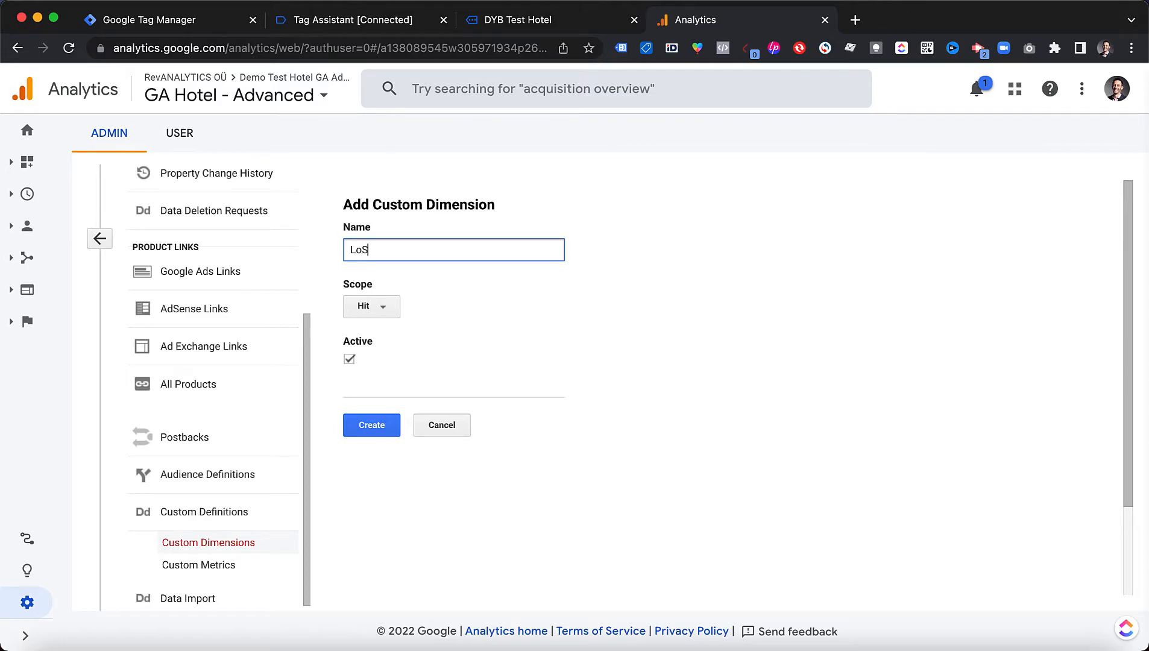
pyautogui.click(369, 315)
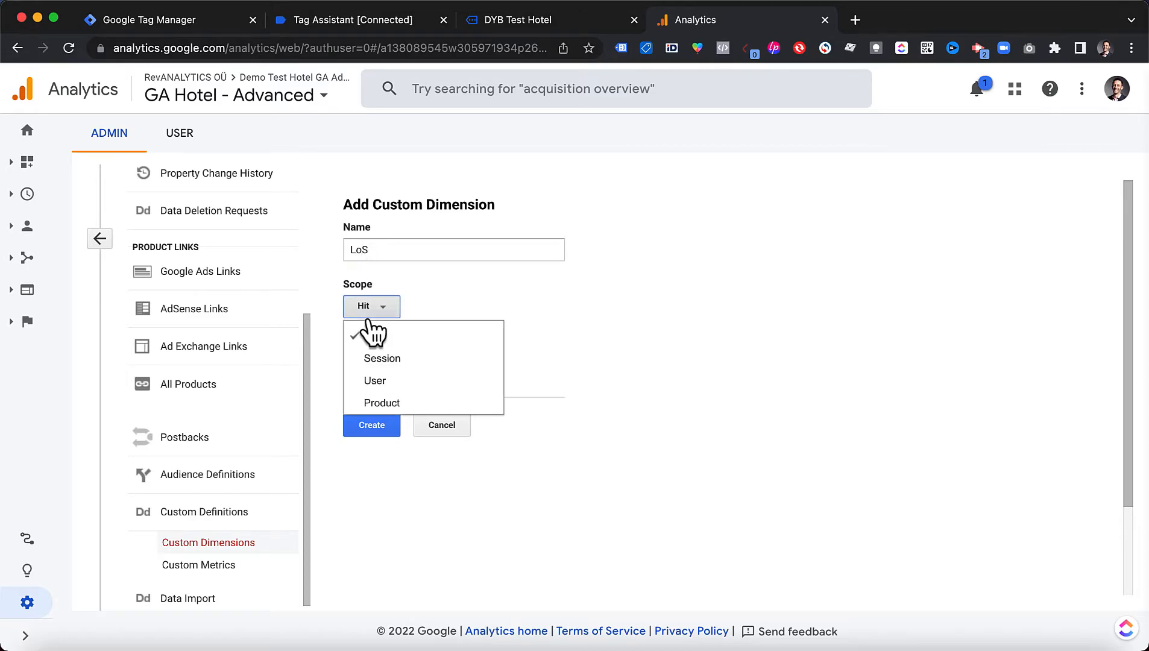
pyautogui.click(399, 360)
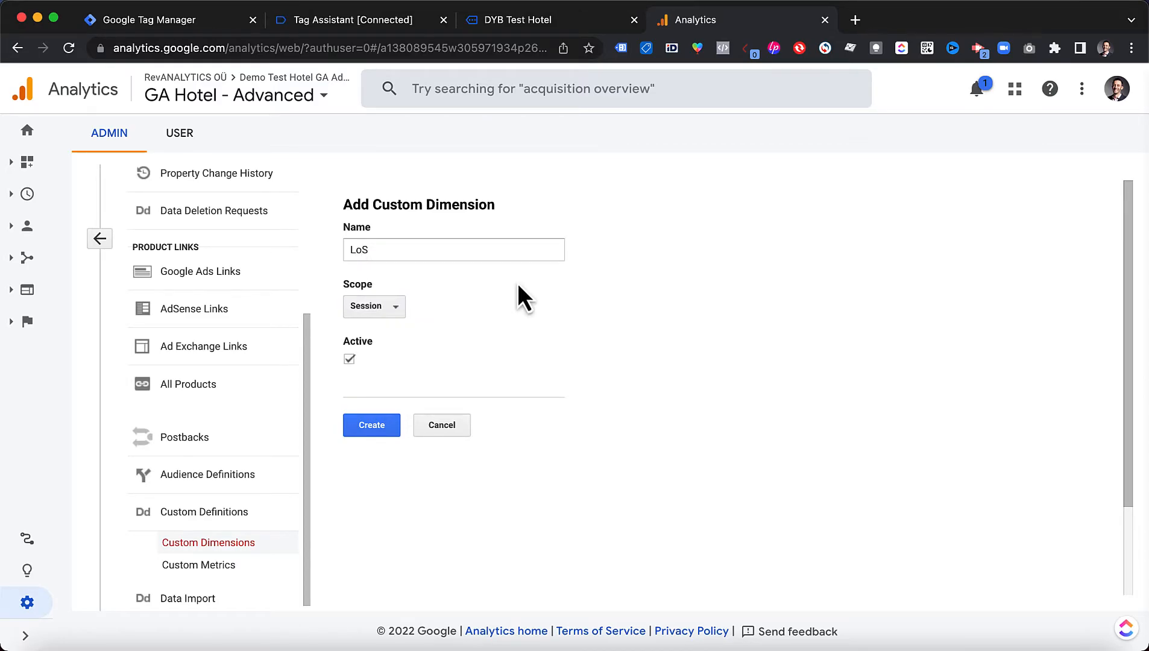
pyautogui.click(369, 432)
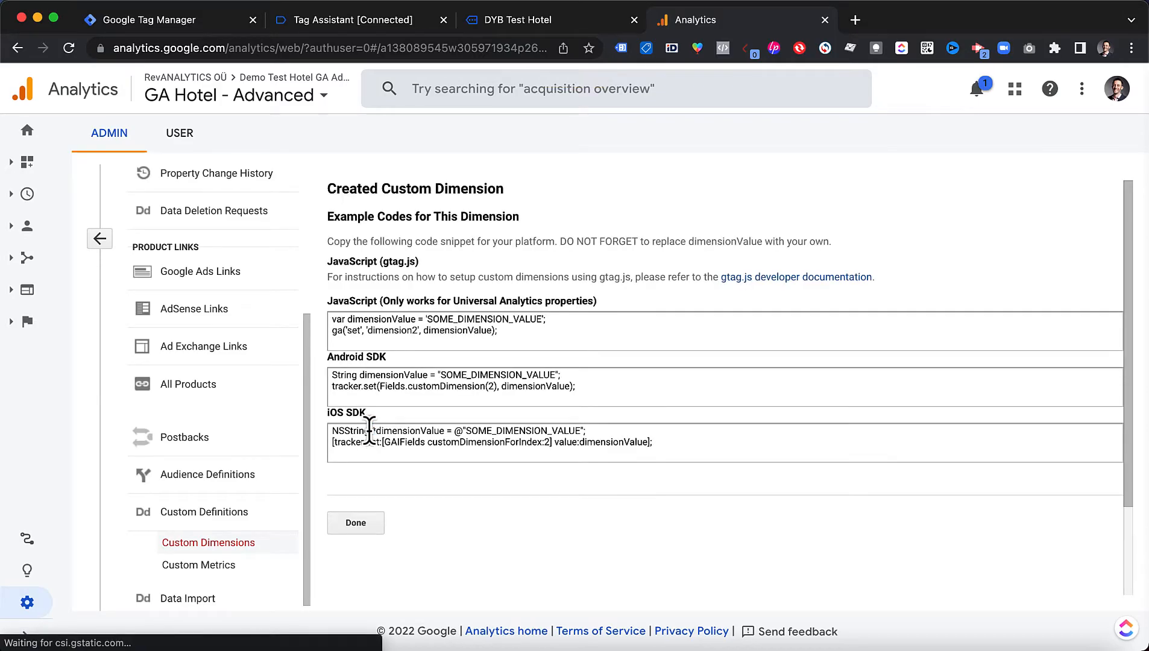
pyautogui.click(357, 524)
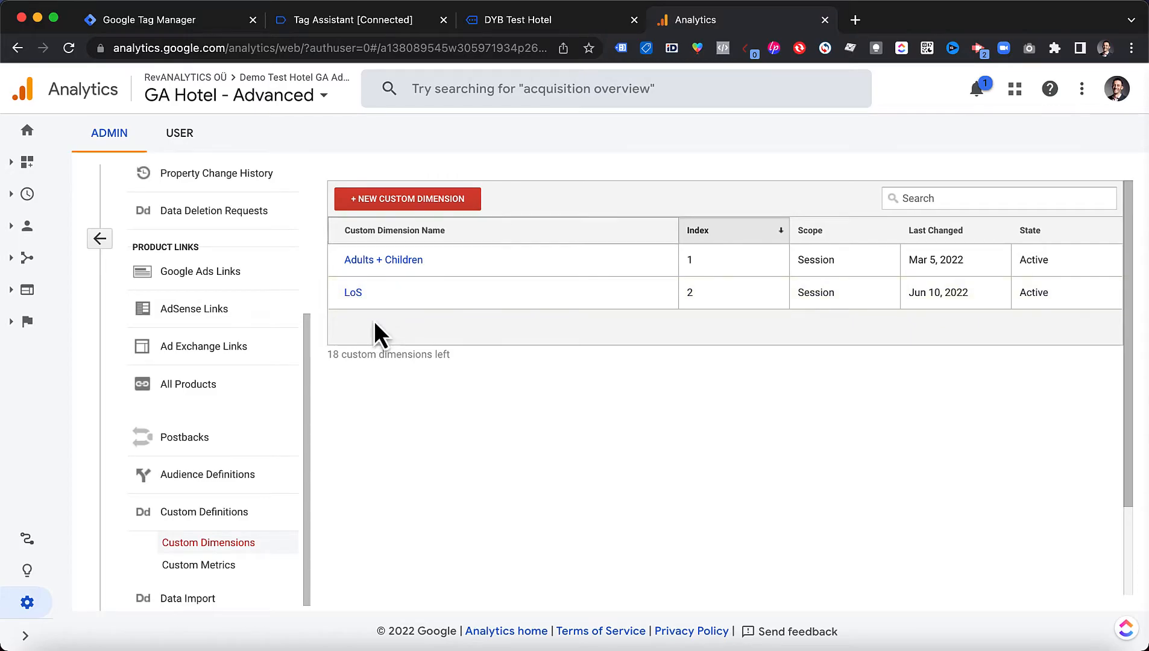
# Step: Switch to Google Tag Manager and start a new tag named UA - PageView - Availability
pyautogui.click(163, 20)
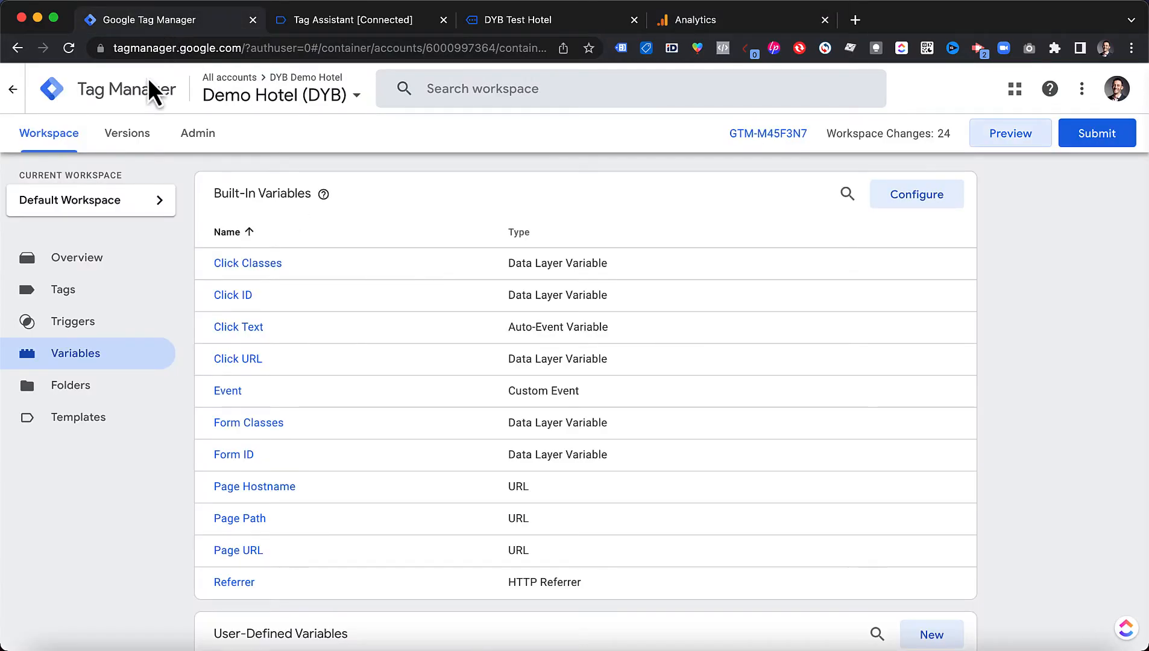
pyautogui.click(92, 296)
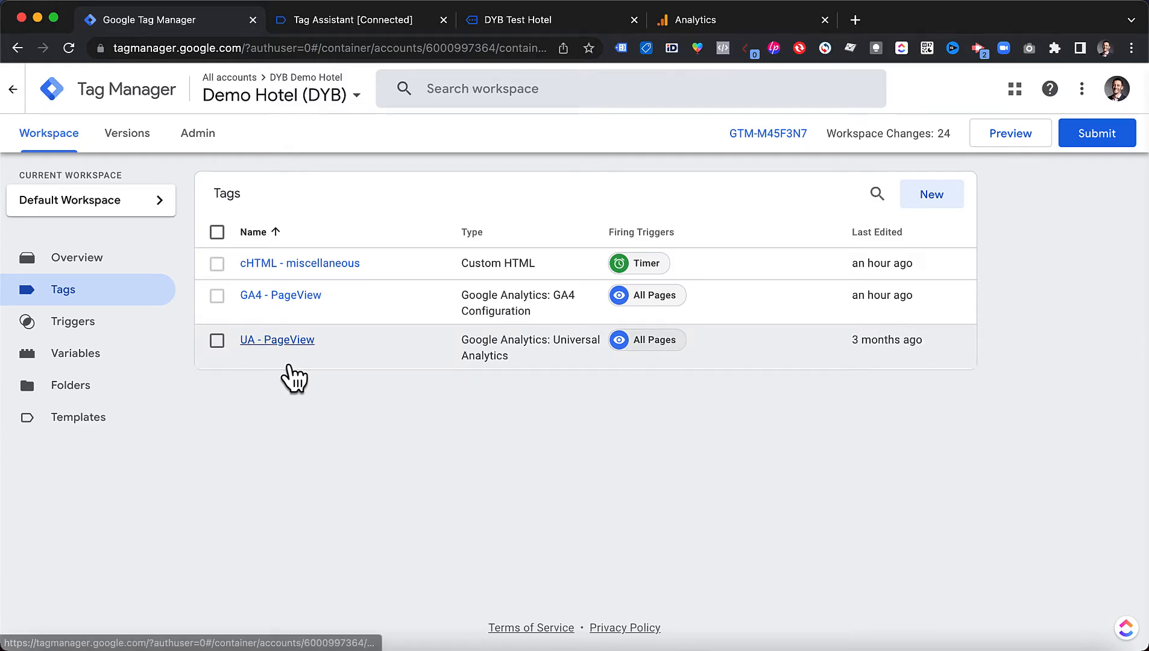
pyautogui.click(935, 206)
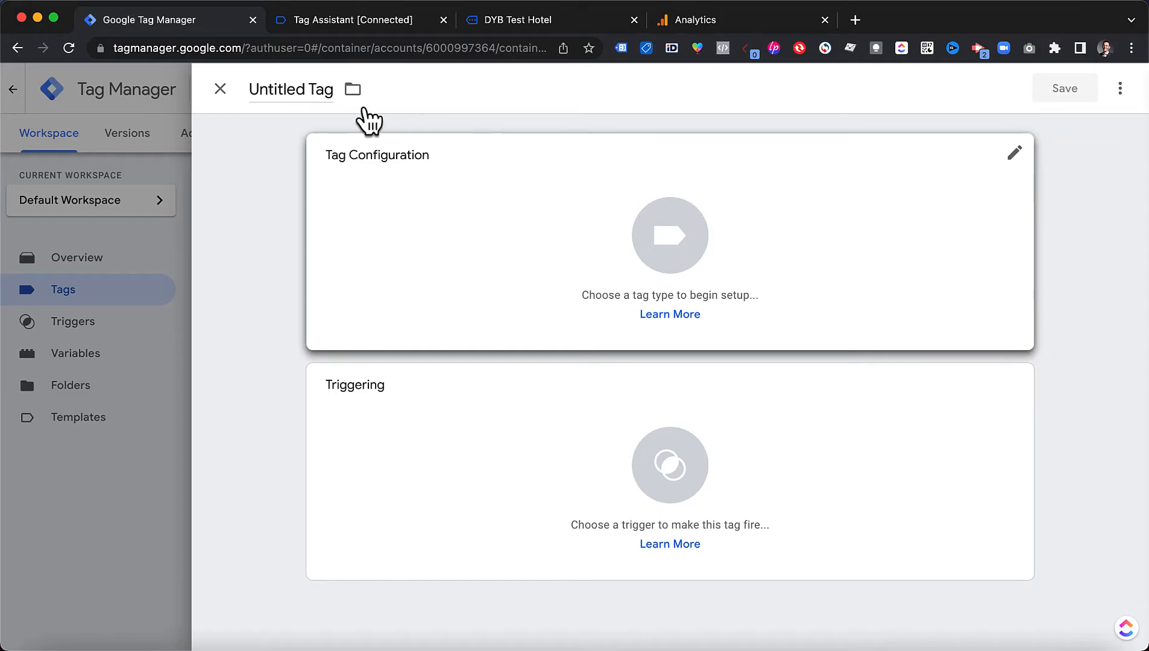
pyautogui.click(277, 90)
pyautogui.write('UA - PageVoe')
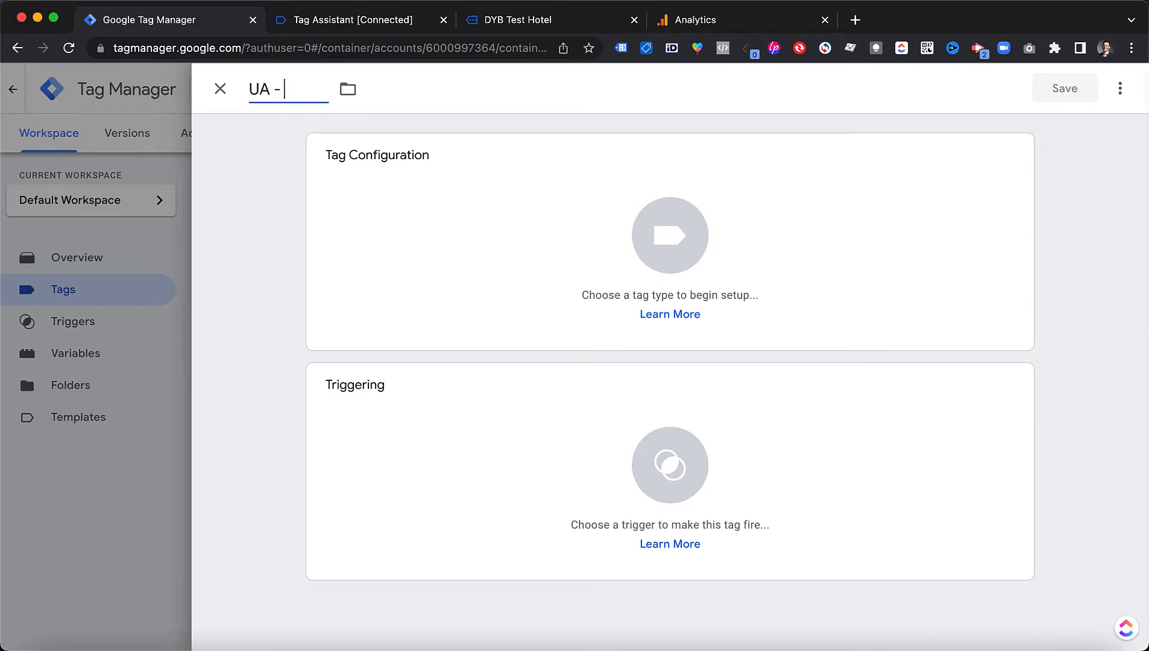
pyautogui.press('BackSpace')
pyautogui.press('BackSpace')
pyautogui.write('iew - Avaiability')
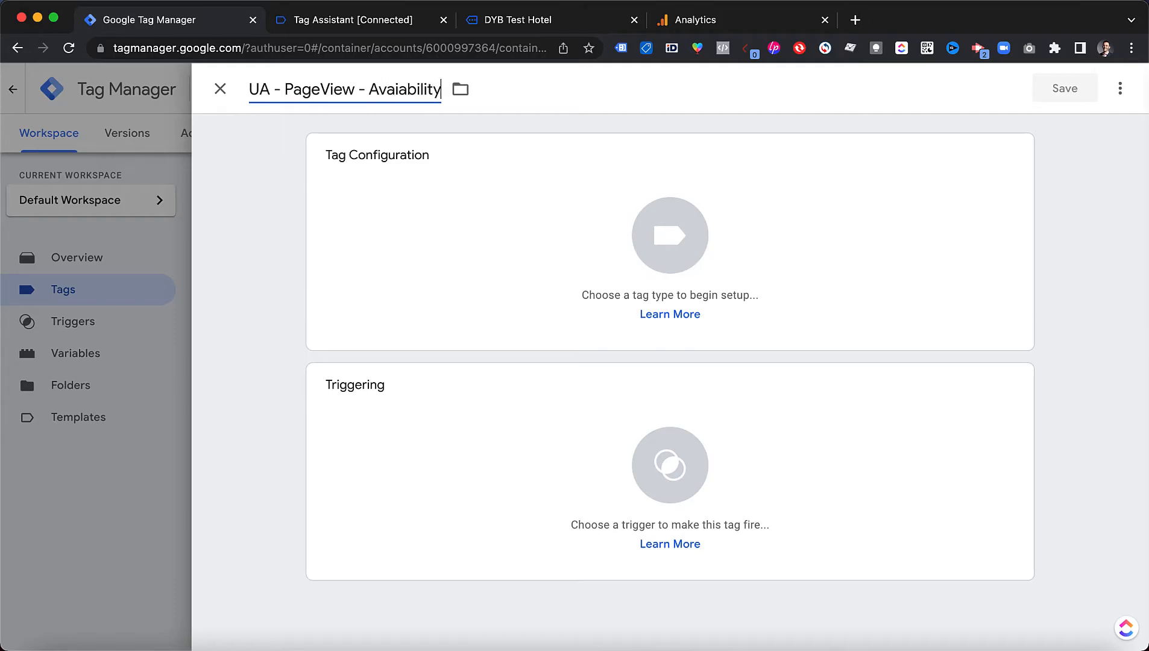
pyautogui.press('Left')
pyautogui.press('Left')
pyautogui.press('Left')
pyautogui.press('Left')
pyautogui.press('Left')
pyautogui.press('Left')
pyautogui.press('Left')
pyautogui.write('l')
# Step: Configure the tag as Google Analytics: Universal Analytics with the Page View track type and the {{UA code}} settings variable
pyautogui.click(462, 240)
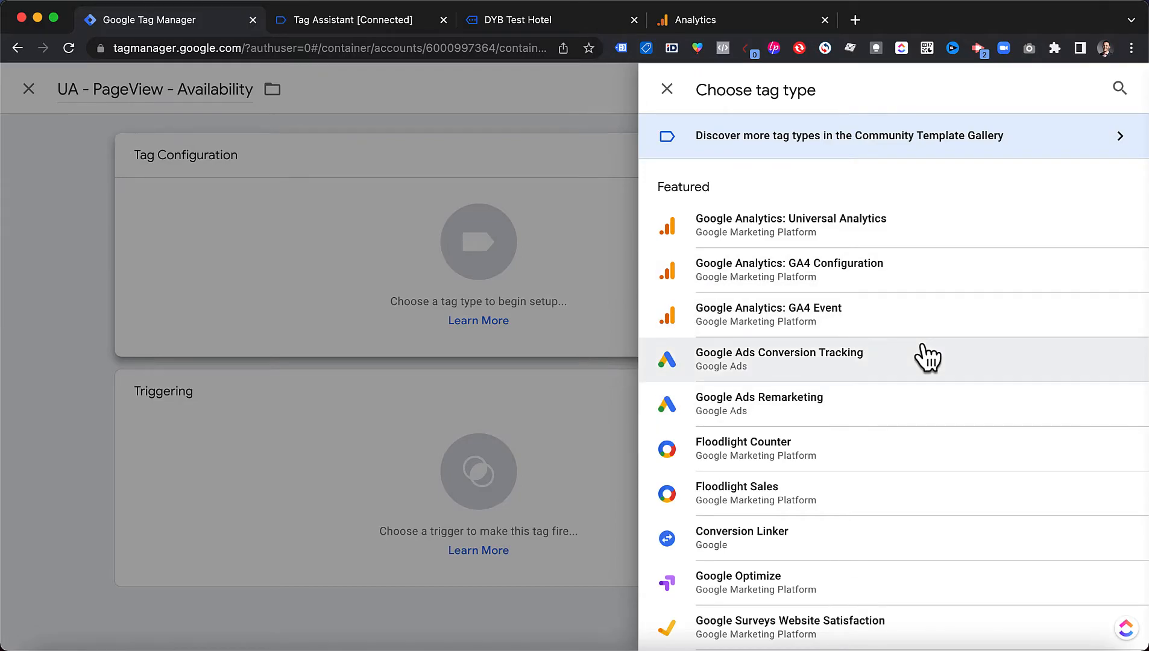
pyautogui.click(519, 24)
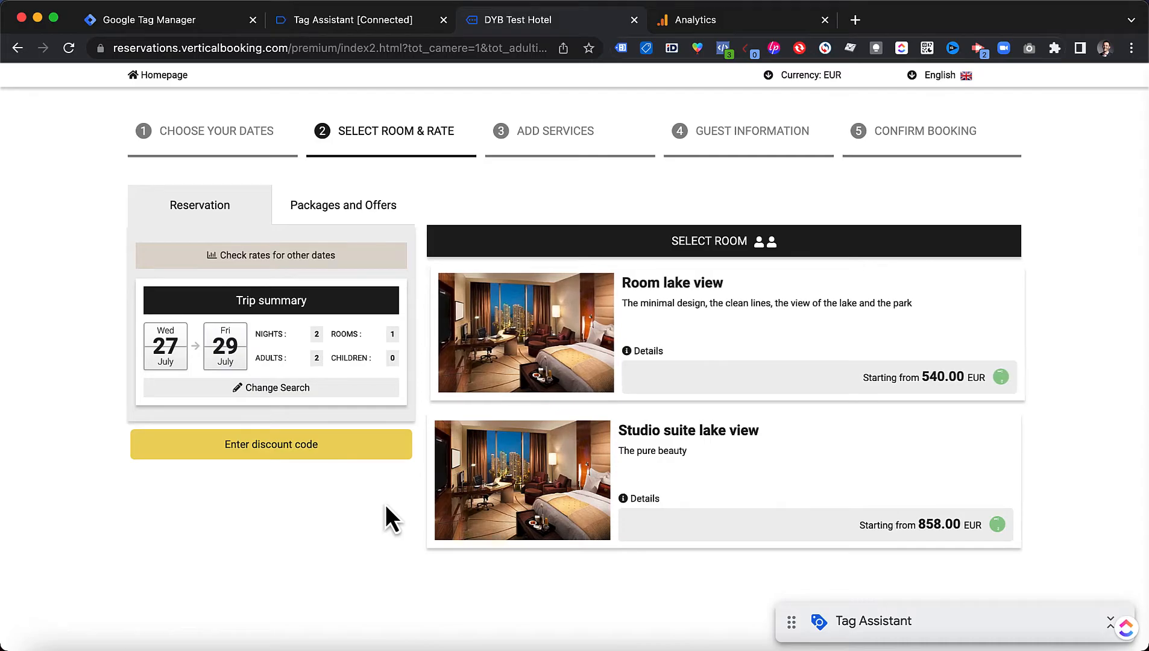
pyautogui.click(339, 19)
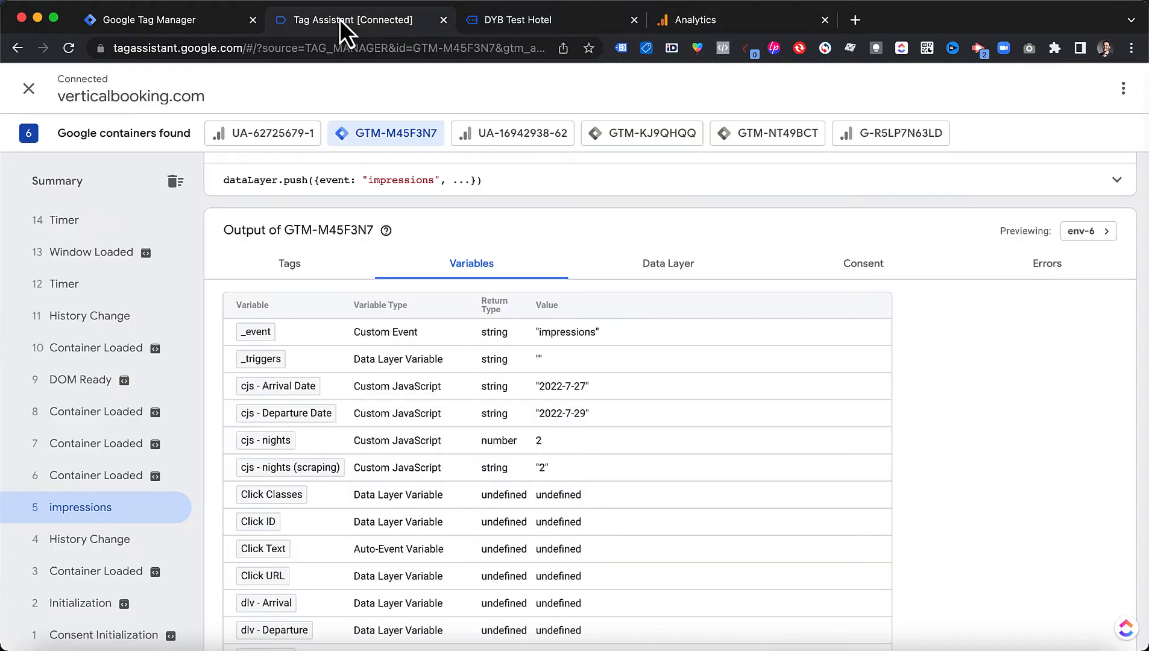
pyautogui.click(192, 29)
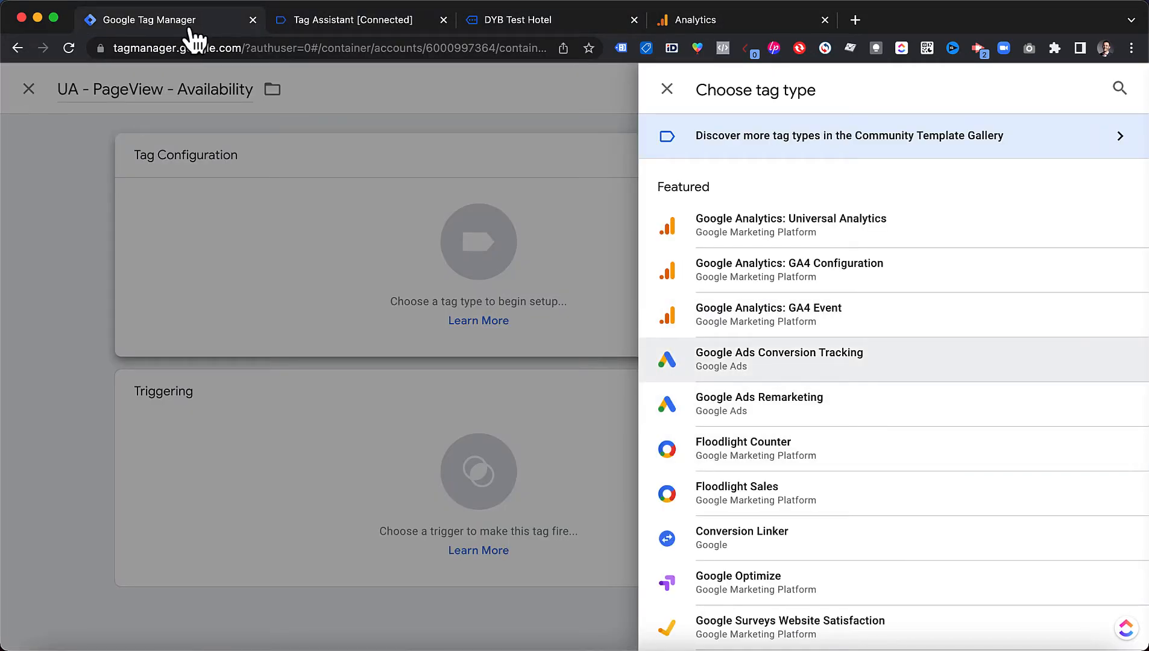
pyautogui.click(806, 230)
pyautogui.click(426, 318)
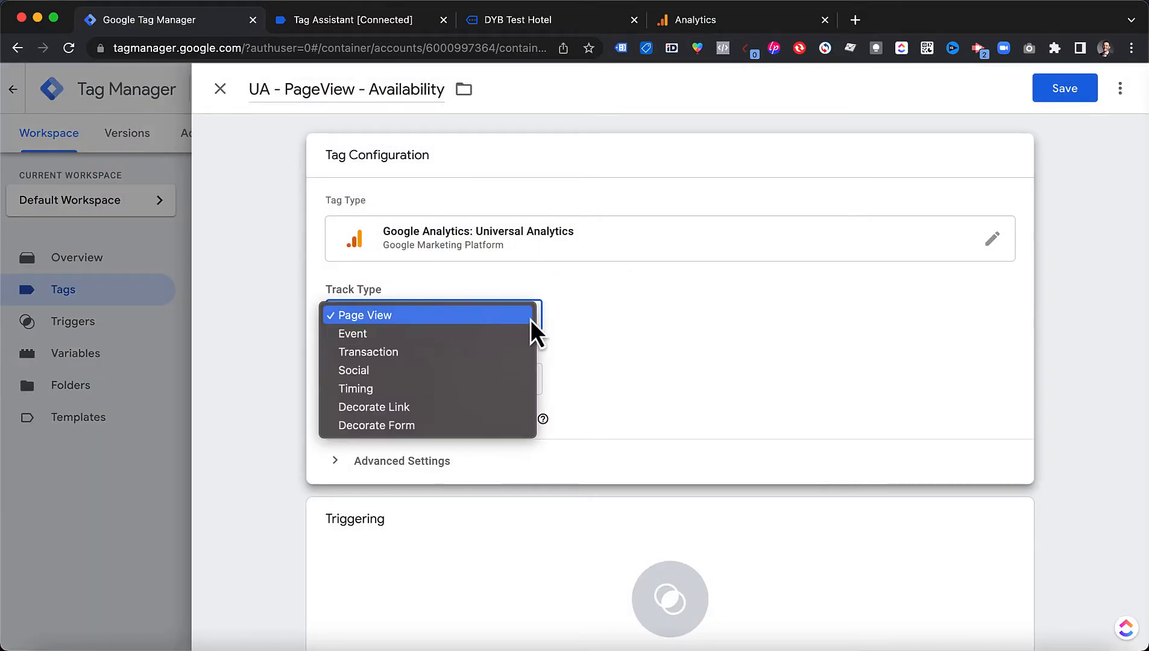
pyautogui.click(644, 323)
pyautogui.click(430, 378)
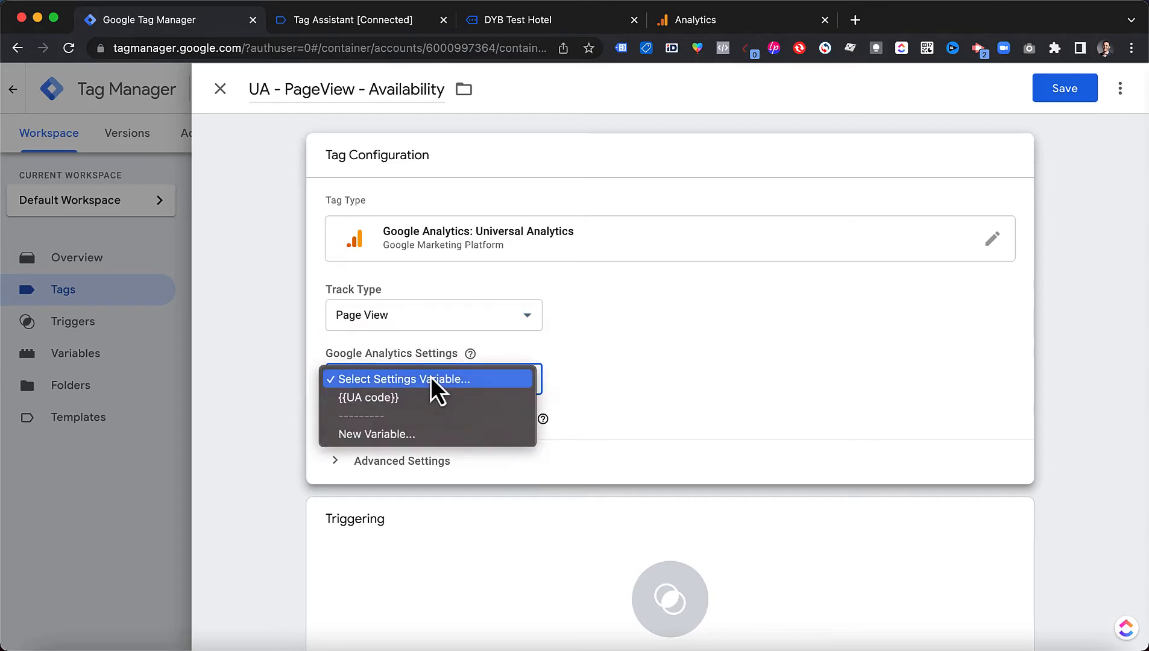
pyautogui.click(409, 402)
# Step: Enable overriding settings in this tag and add an empty custom dimension row
pyautogui.scroll(-2, 582, 384)
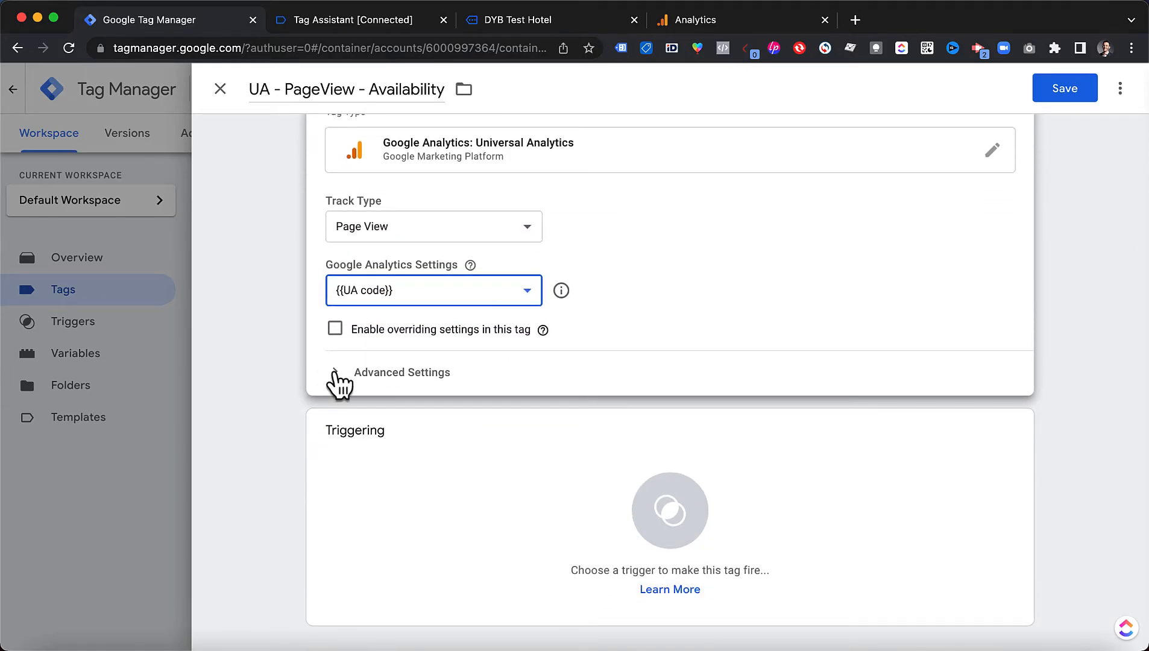
pyautogui.click(335, 373)
pyautogui.click(335, 374)
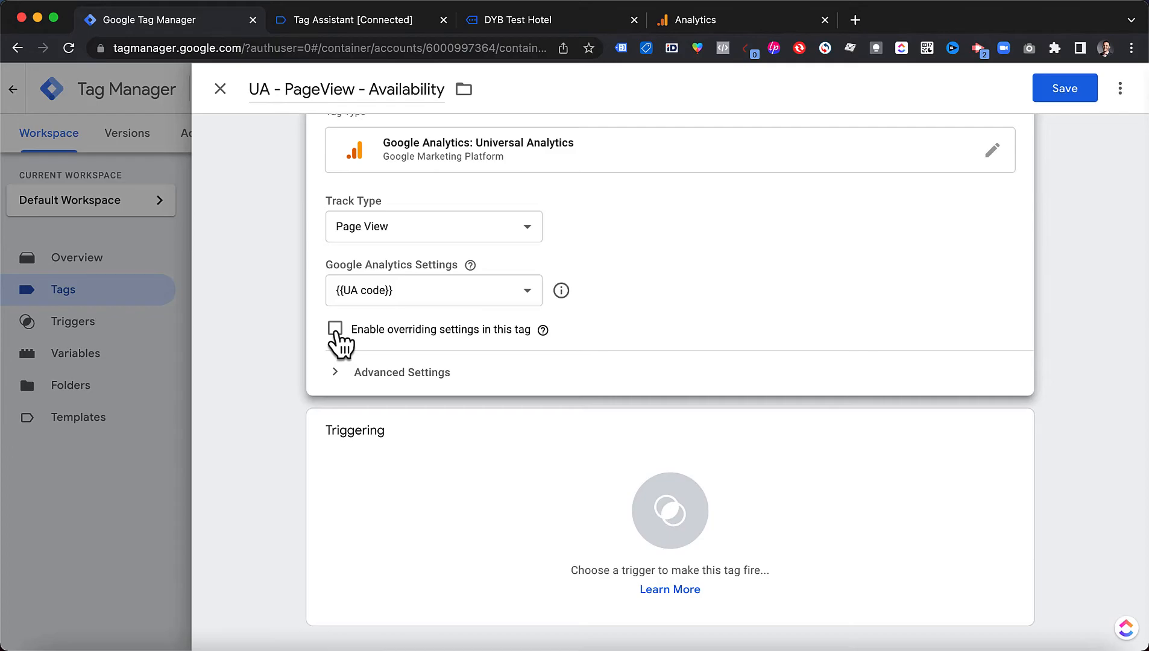
pyautogui.click(336, 330)
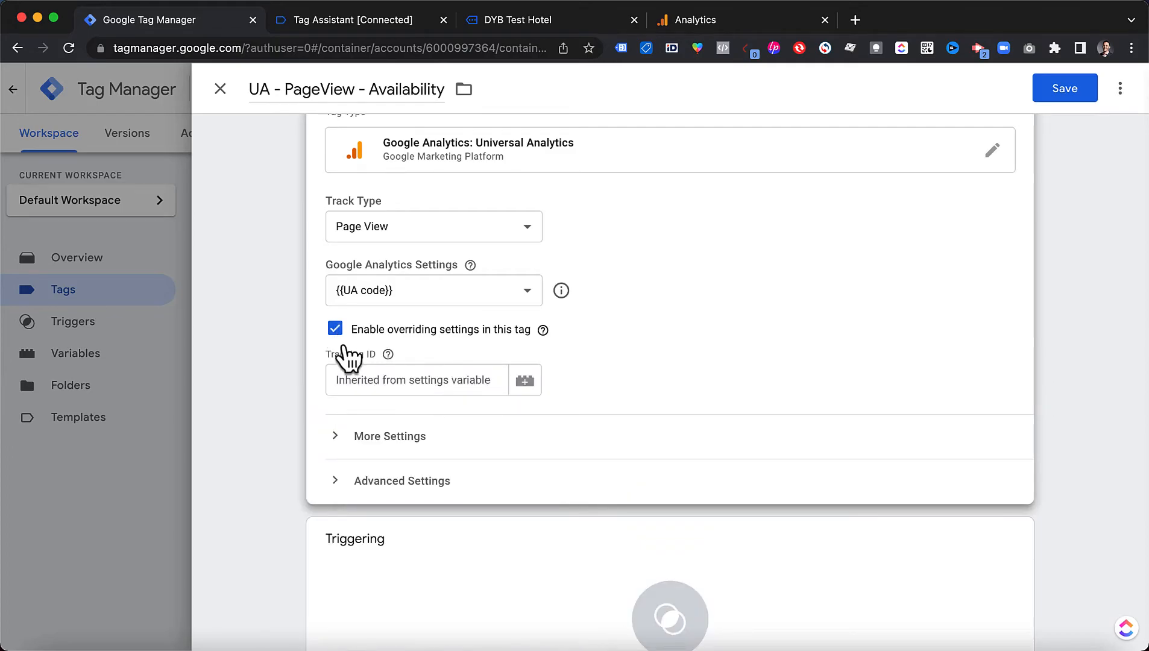
pyautogui.click(393, 438)
pyautogui.scroll(-2, 395, 443)
pyautogui.scroll(-1, 395, 443)
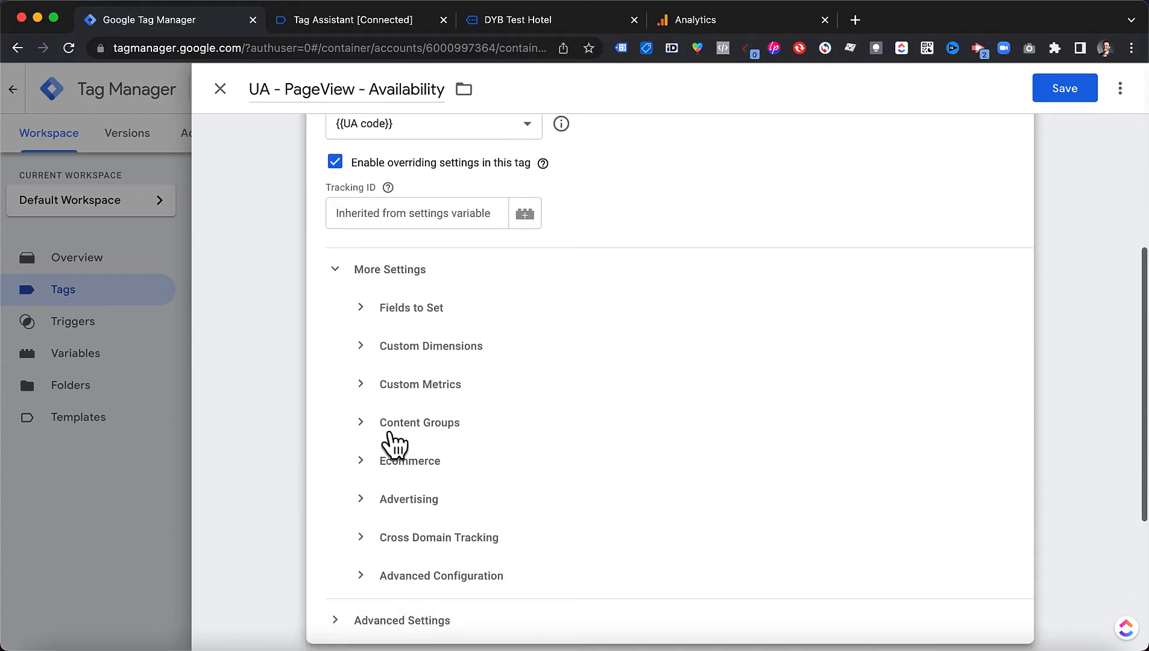
pyautogui.click(413, 359)
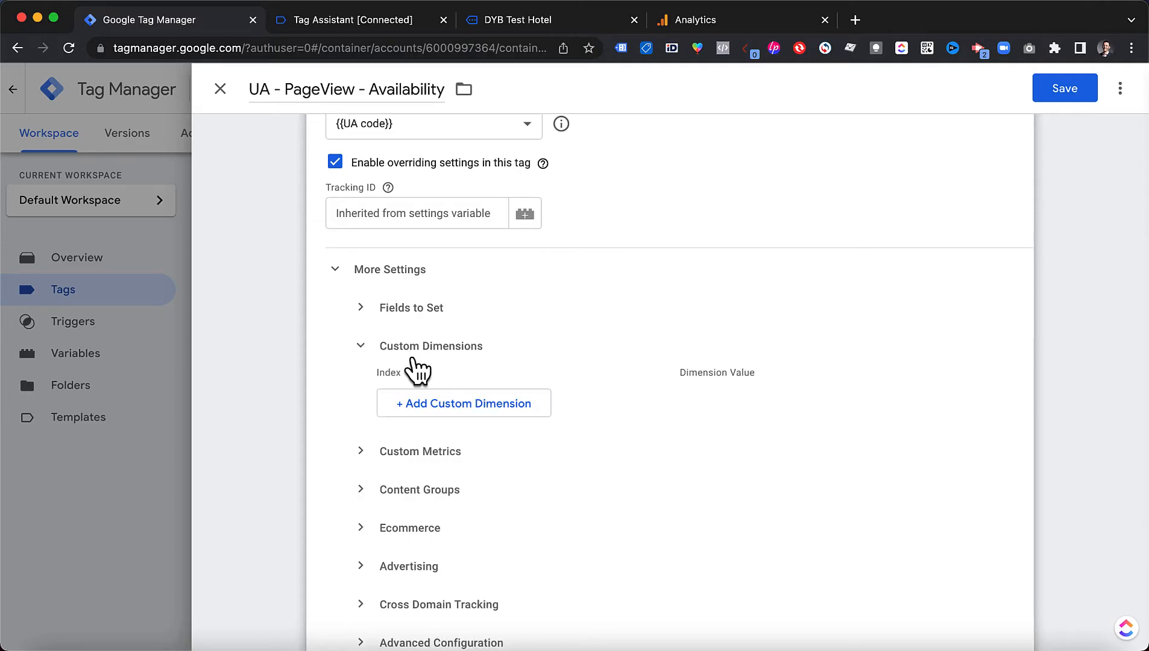
pyautogui.click(438, 410)
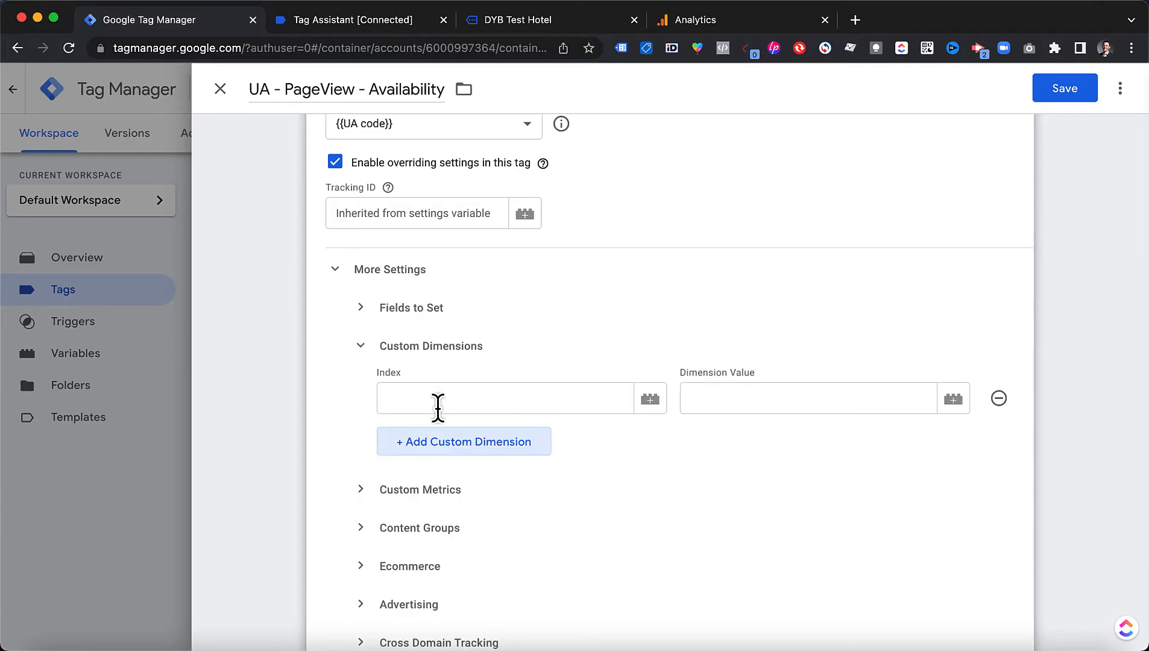
# Step: Look up the LoS dimension's index in Google Analytics, then set the tag's custom dimension to index 2 with value {{cjs - nights}}
pyautogui.click(406, 396)
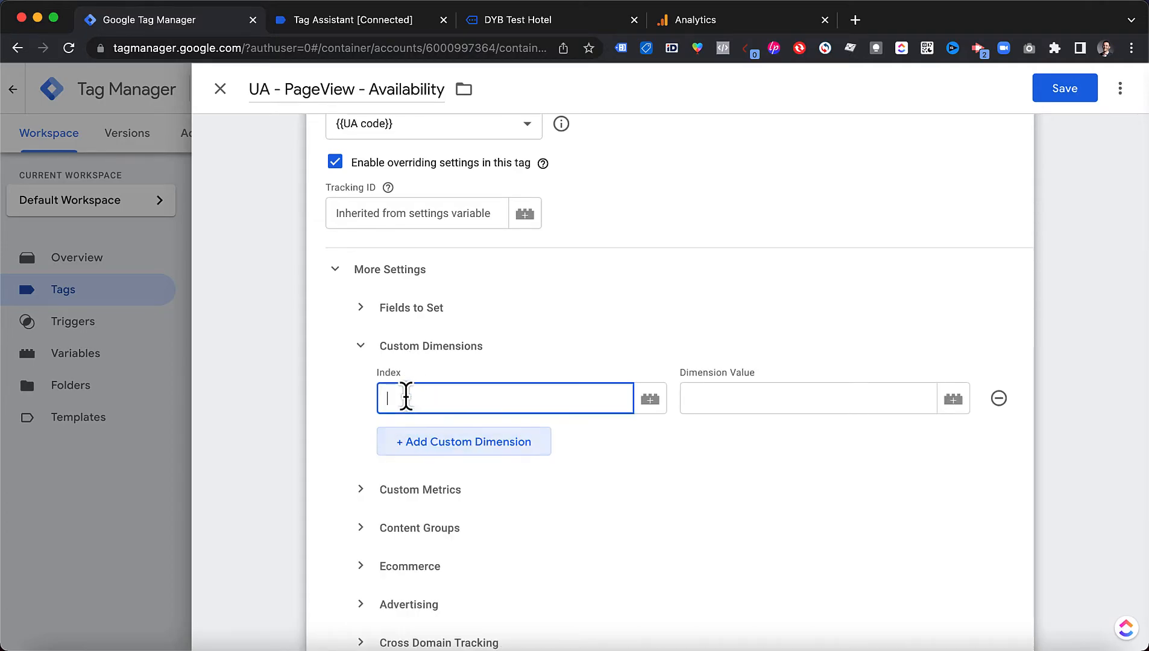
pyautogui.click(740, 24)
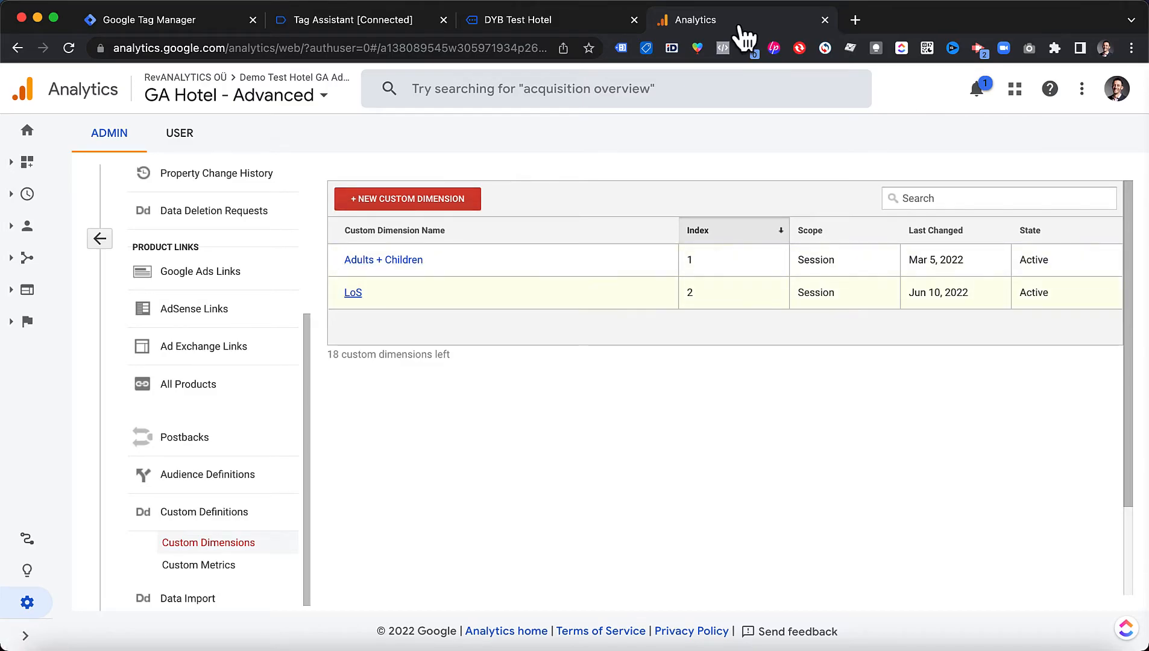
pyautogui.click(205, 20)
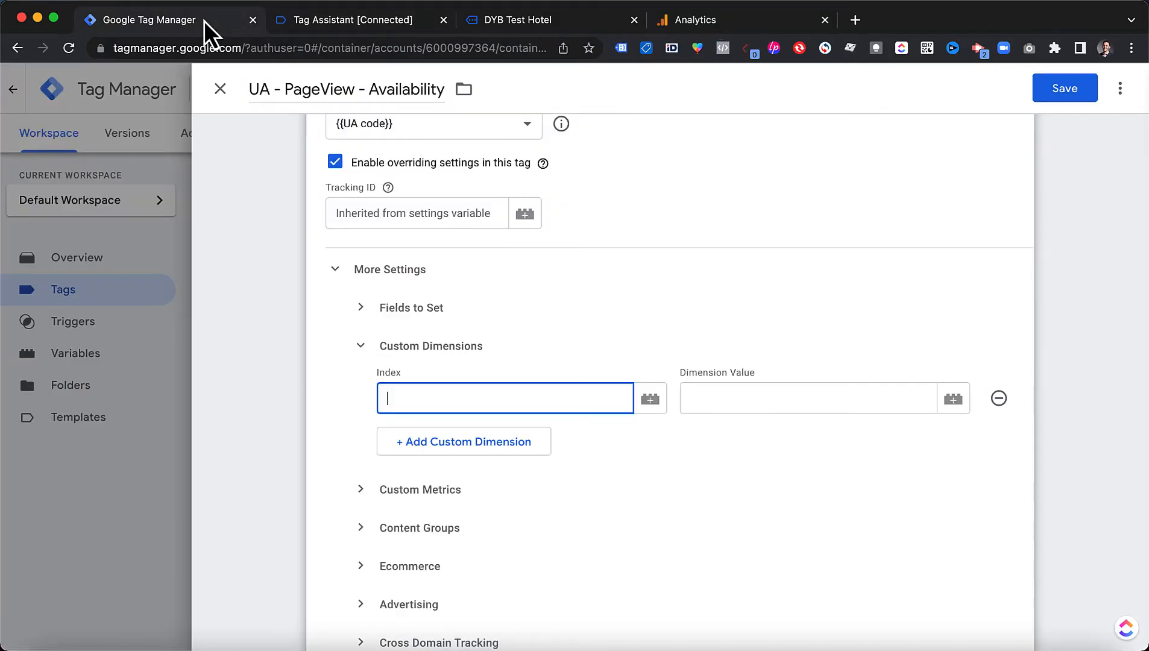
pyautogui.write('2')
pyautogui.click(748, 400)
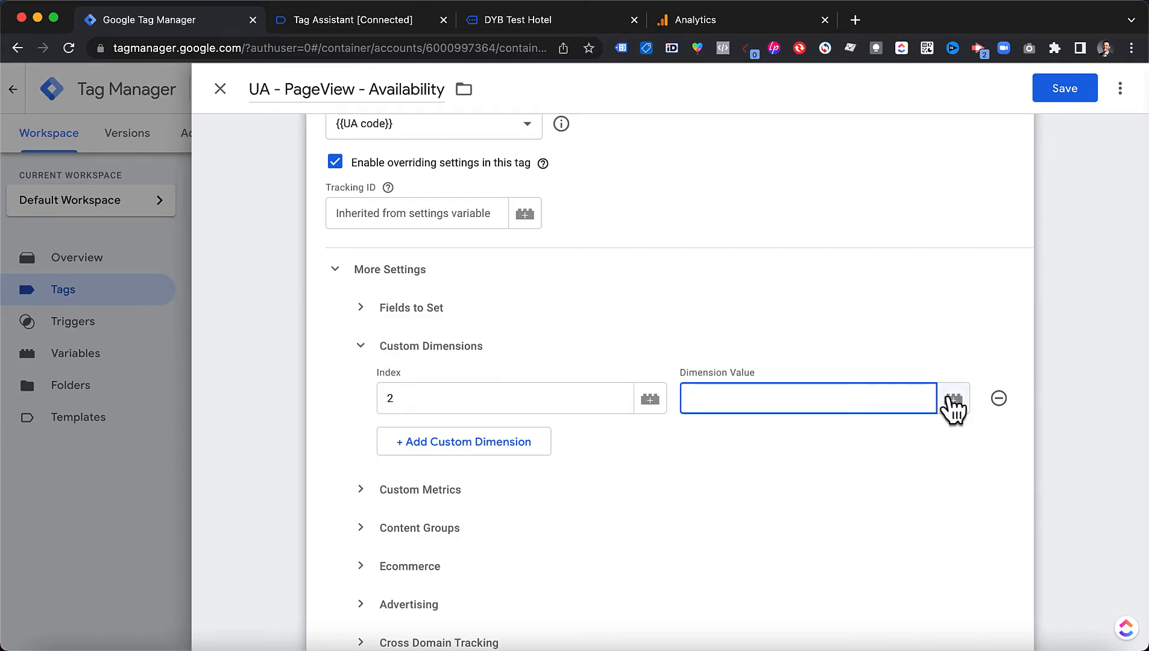
pyautogui.click(953, 398)
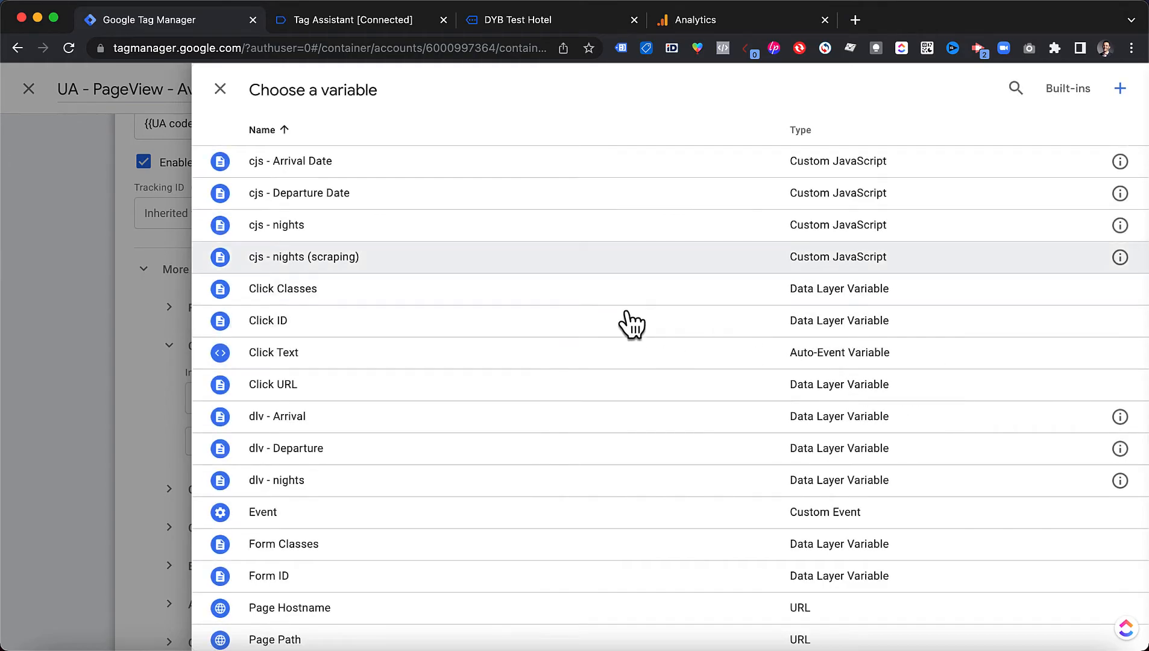
pyautogui.click(307, 229)
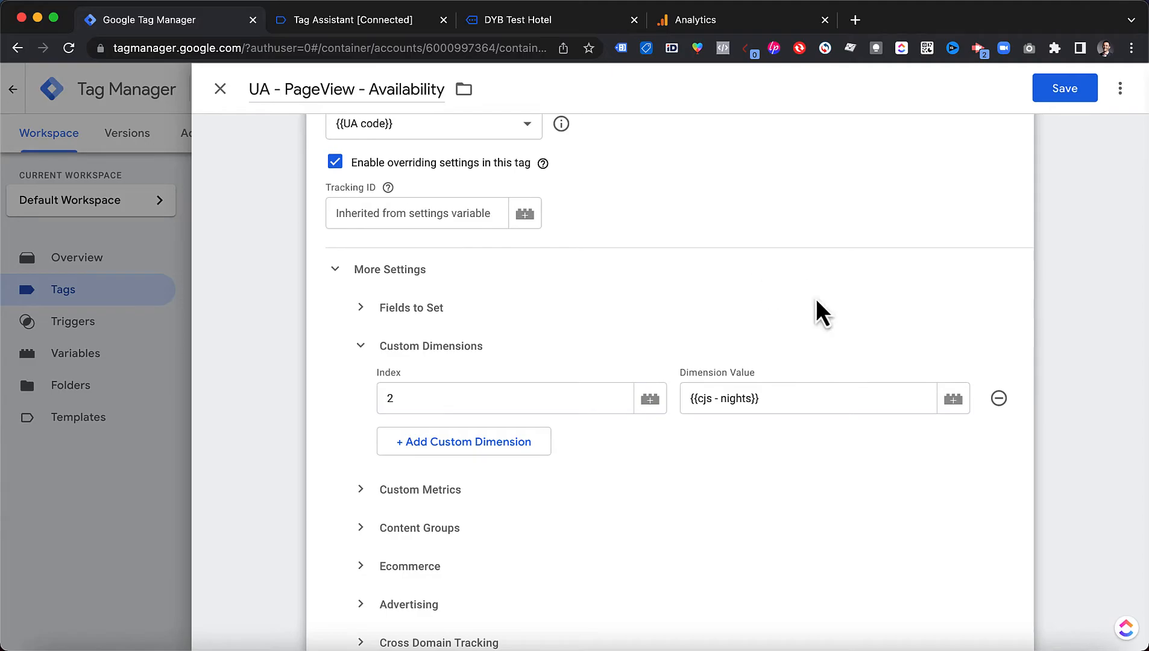
# Step: Compare the booking page's path with the trigger filter, assign the Search Result Page trigger to the tag and save it
pyautogui.scroll(-3, 820, 312)
pyautogui.scroll(-3, 820, 313)
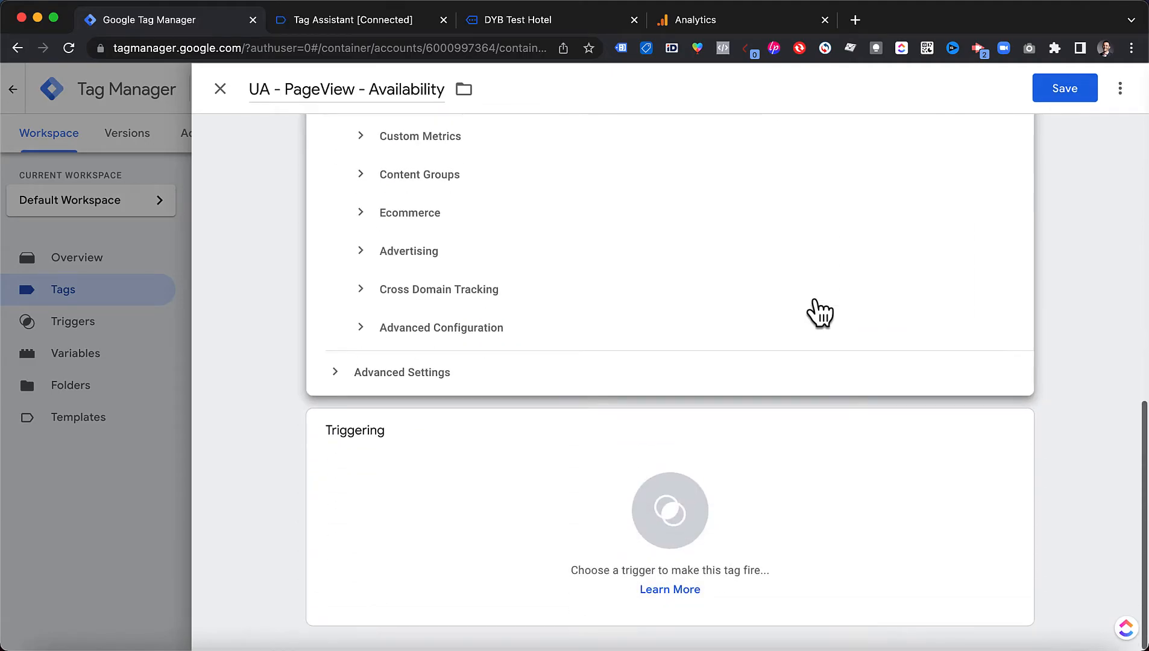
pyautogui.click(699, 510)
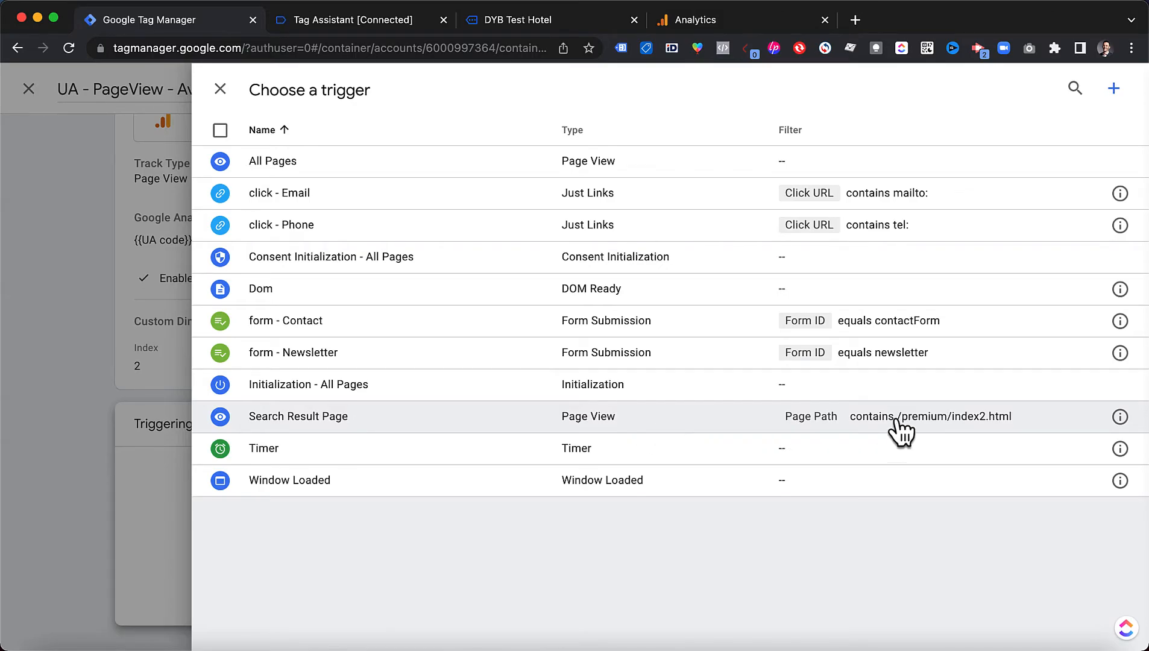
pyautogui.click(519, 24)
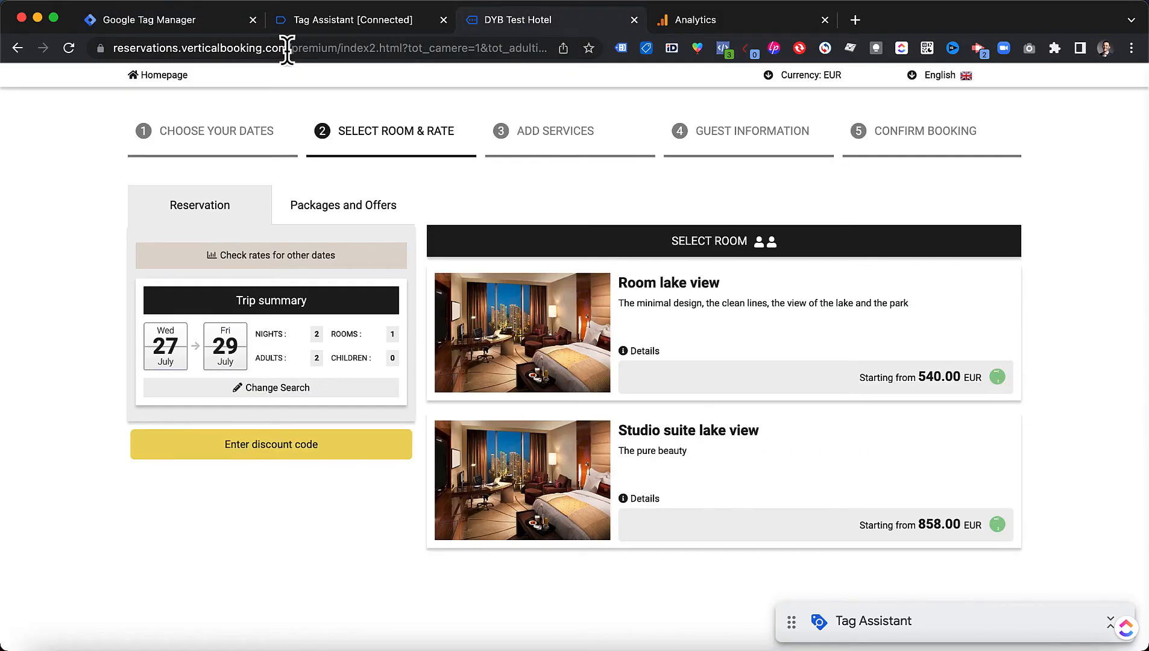
pyautogui.moveTo(287, 48); pyautogui.dragTo(399, 48)
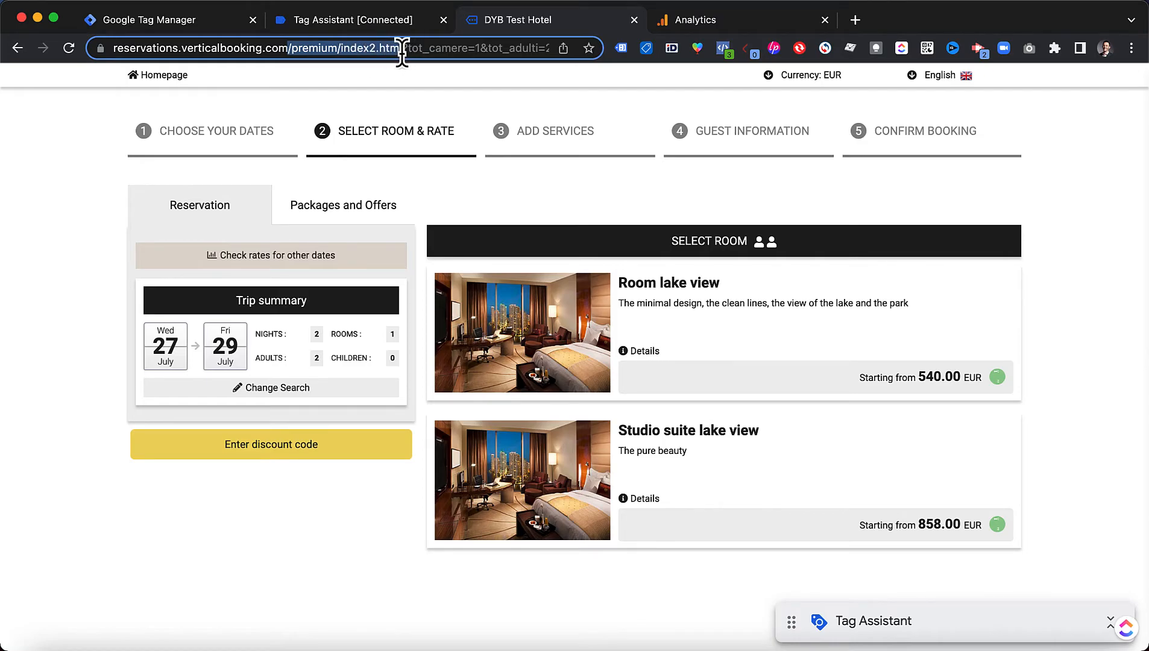
pyautogui.click(161, 24)
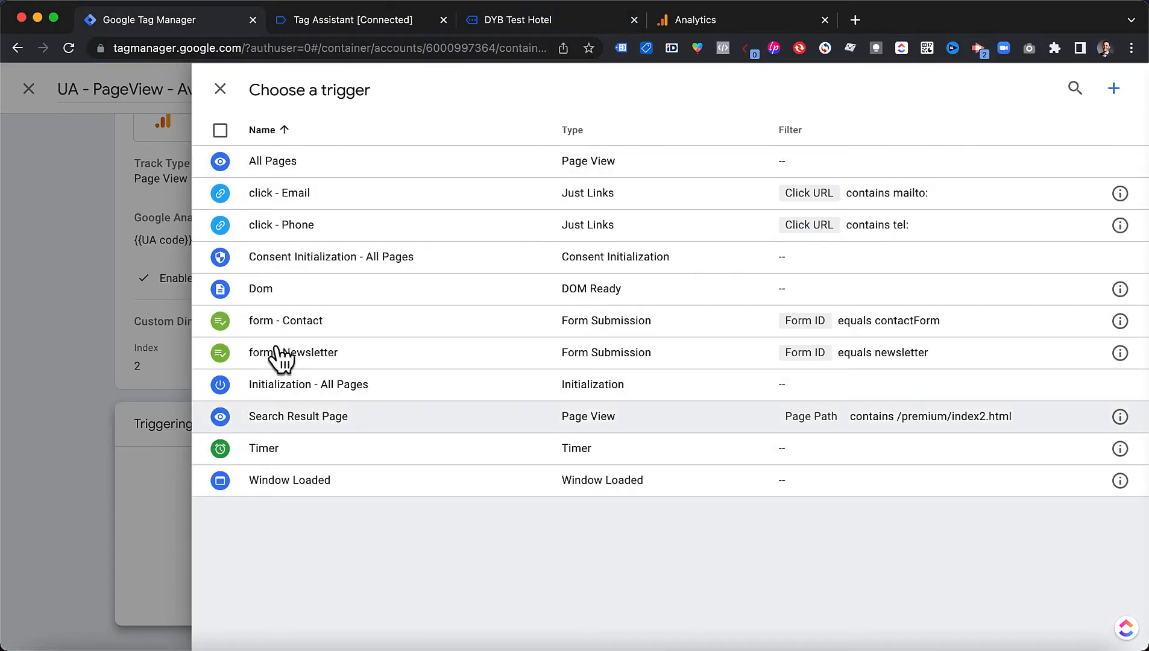
pyautogui.click(302, 416)
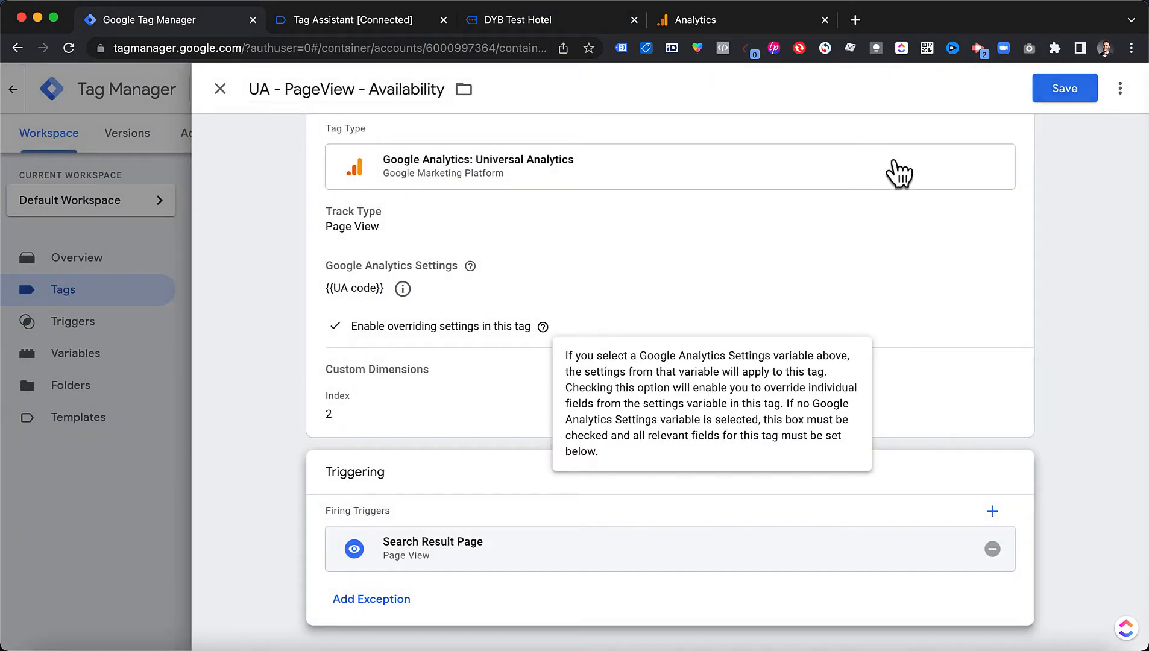
pyautogui.click(1064, 88)
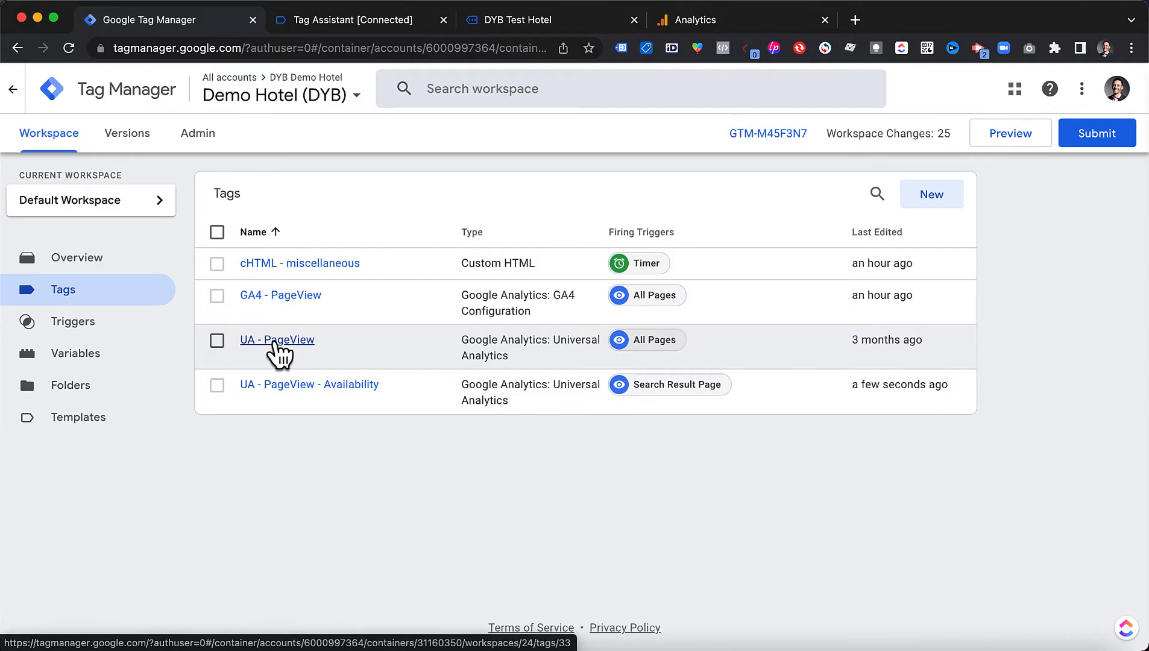
# Step: Add the Search Result Page trigger as an exception to the UA - PageView tag and save the change
pyautogui.click(217, 342)
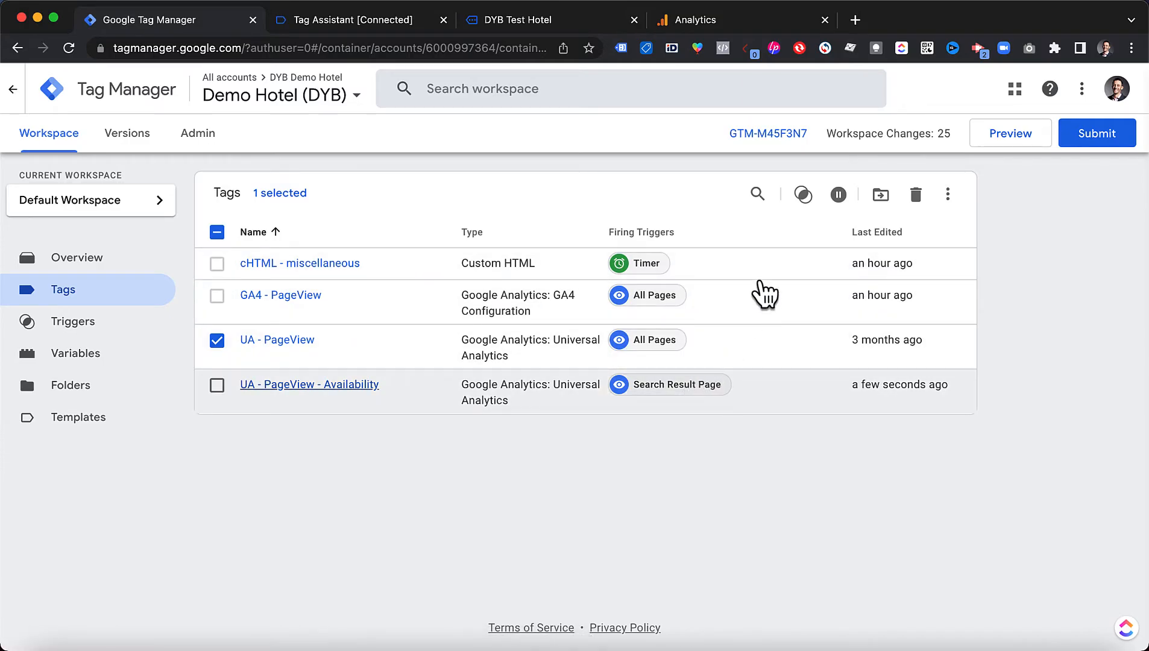
pyautogui.click(802, 194)
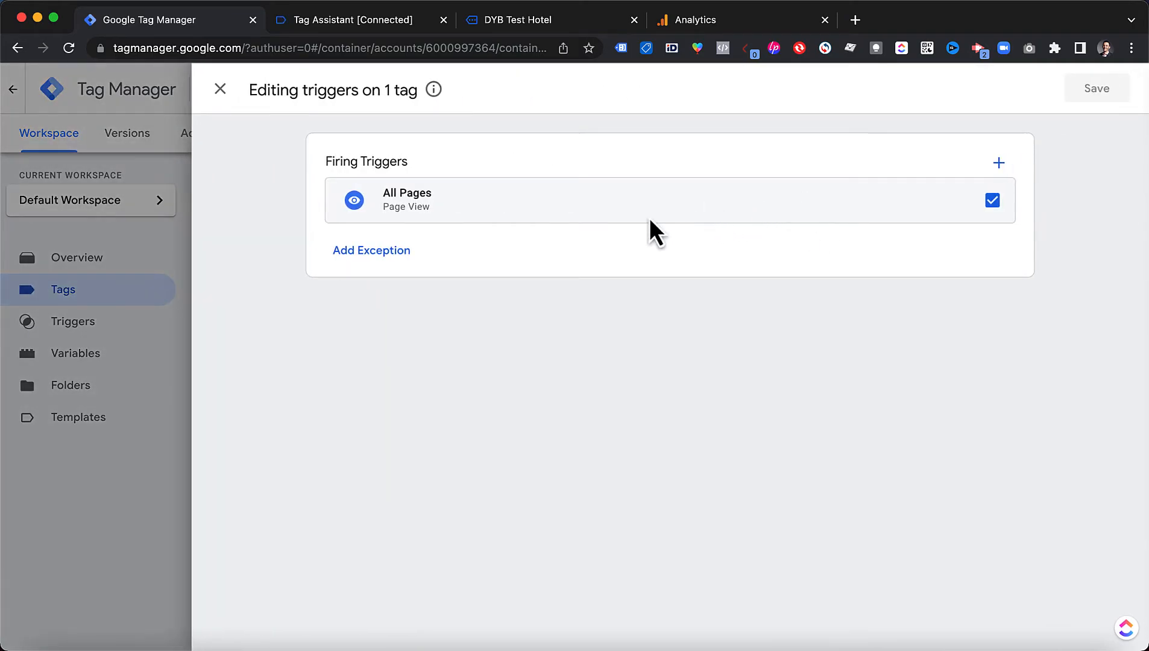
pyautogui.click(355, 257)
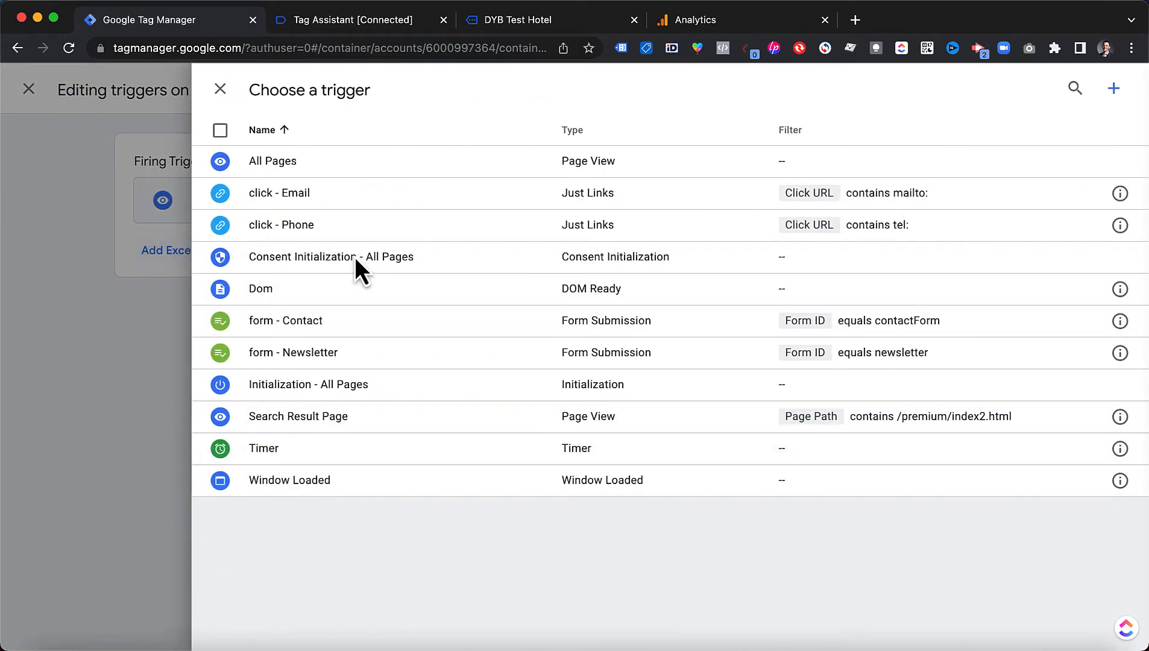
pyautogui.click(317, 415)
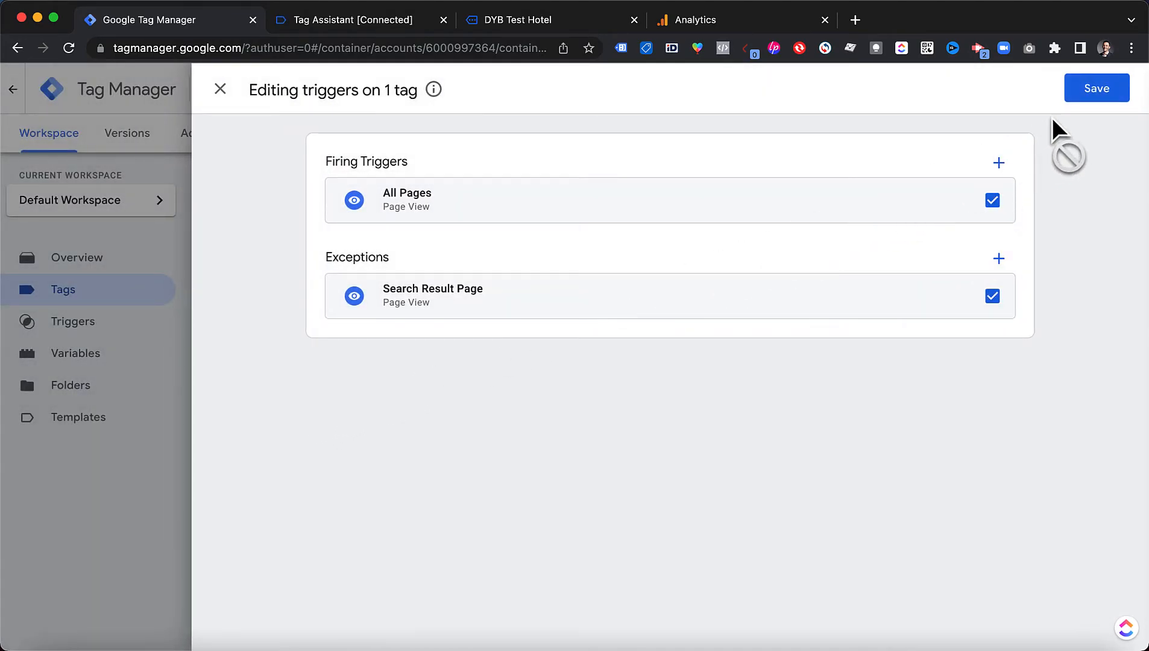
pyautogui.click(1103, 100)
pyautogui.click(720, 268)
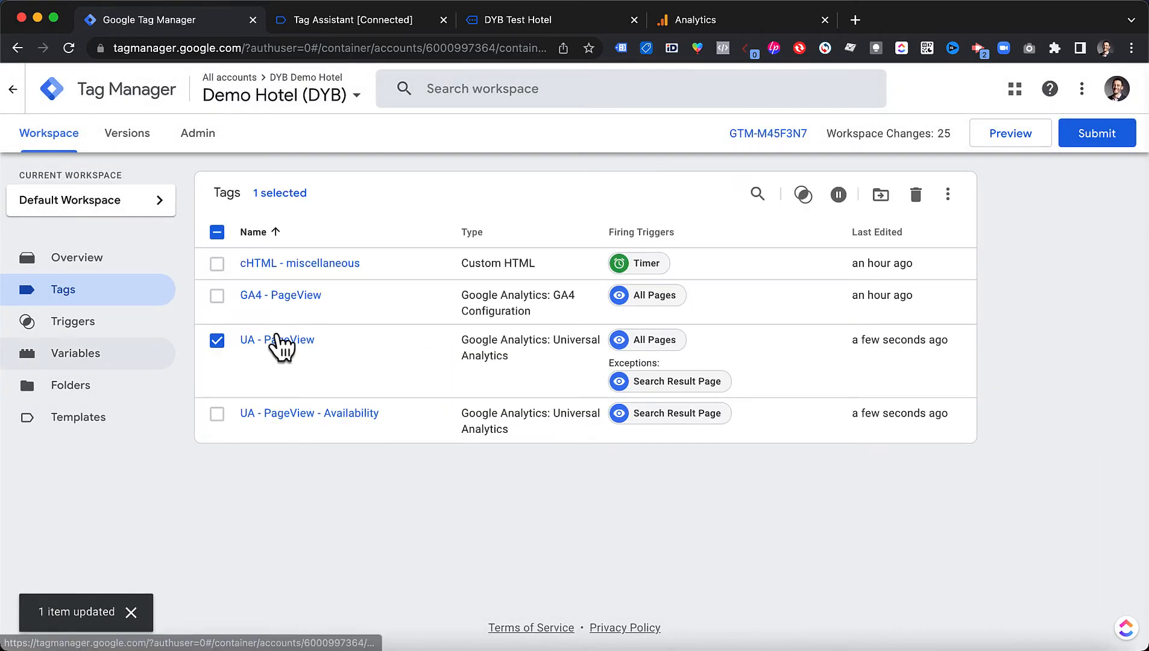
# Step: Clear the UA - PageView tag selection, preview the container on the booking page and return to the connected Tag Assistant session
pyautogui.click(217, 341)
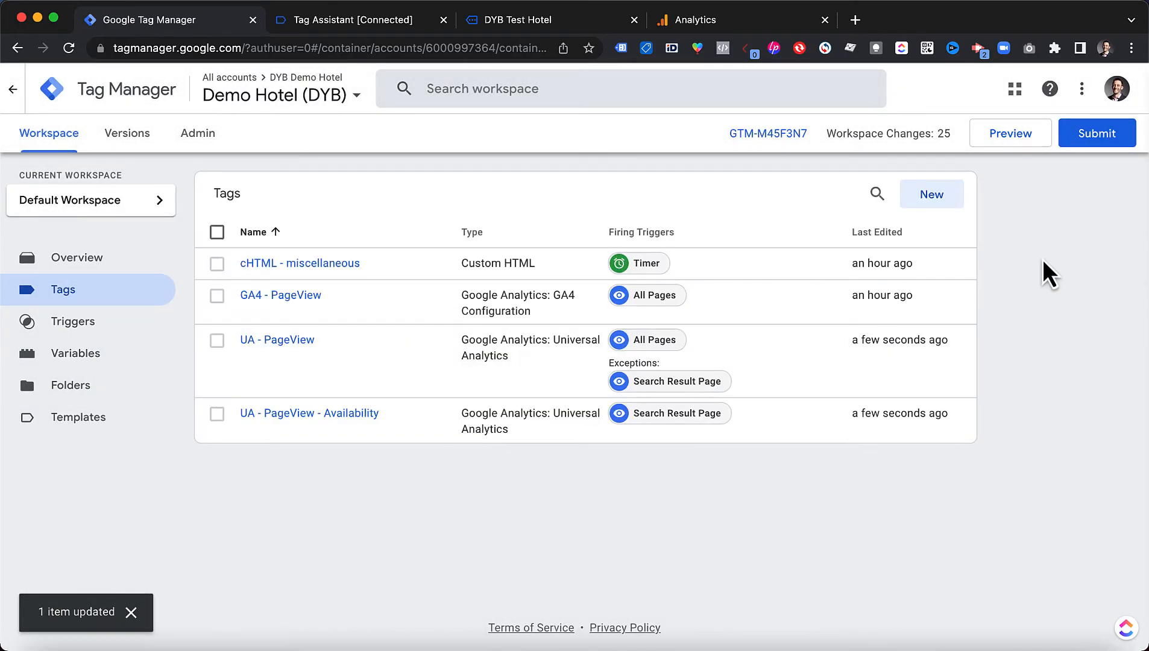
pyautogui.click(999, 135)
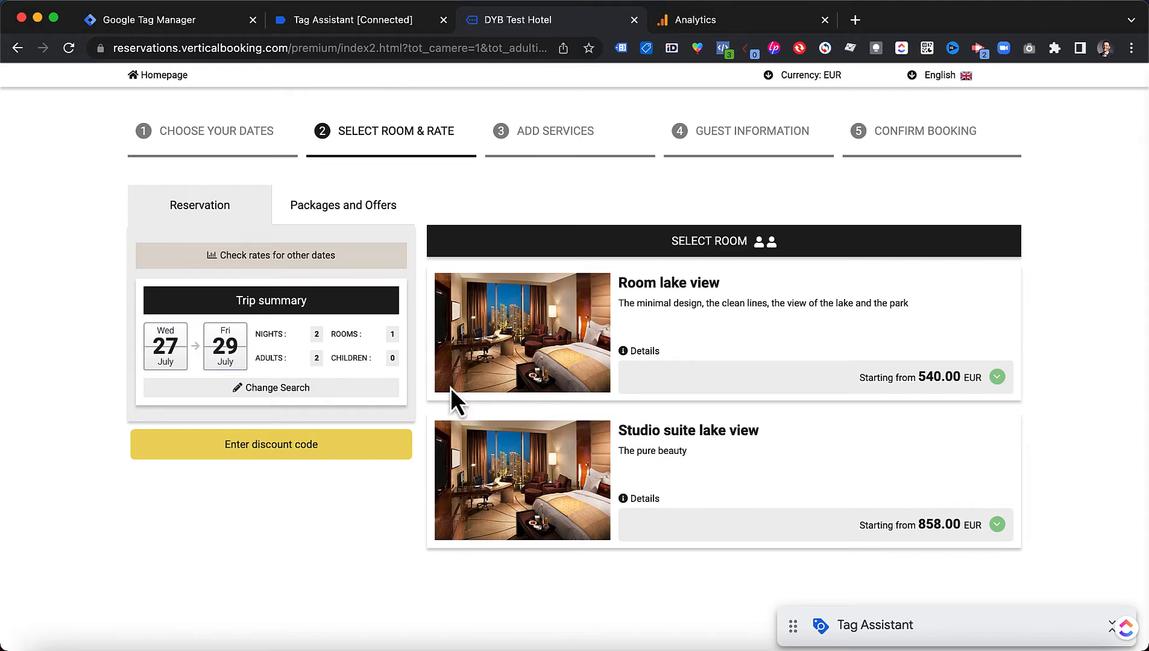
pyautogui.hotkey('ctrl', 'shift', 'Tab')
pyautogui.click(591, 377)
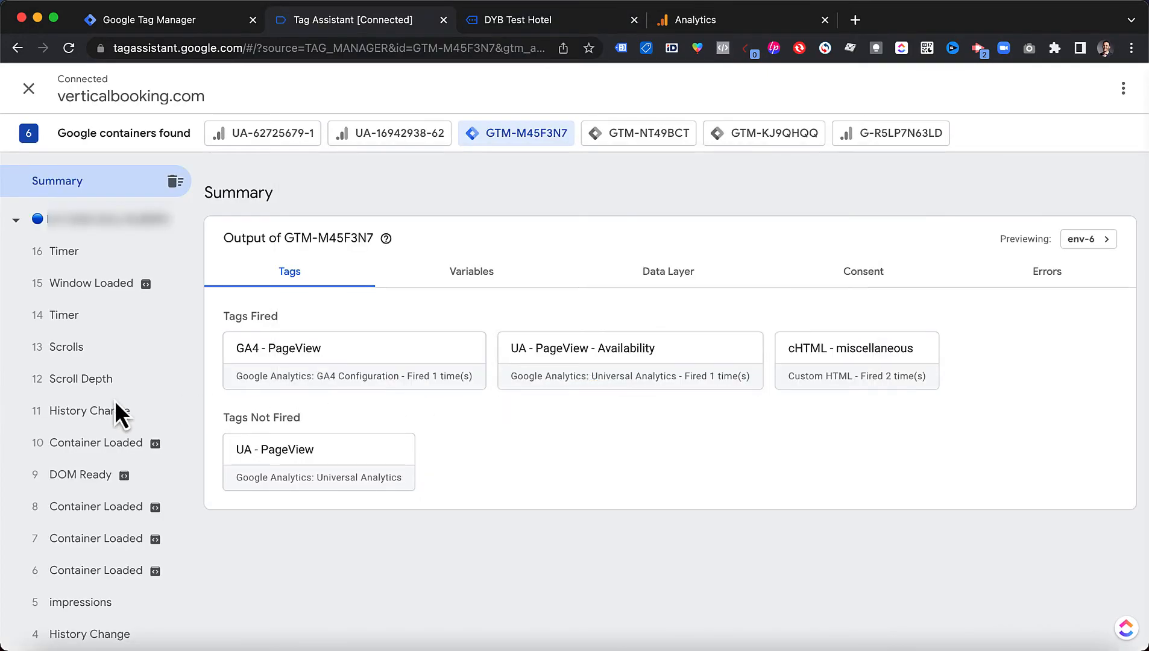
# Step: Open the UA - PageView - Availability tag's details under event 3, Container Loaded, and examine its custom dimensions and firing trigger
pyautogui.scroll(-1, 115, 407)
pyautogui.scroll(-2, 115, 410)
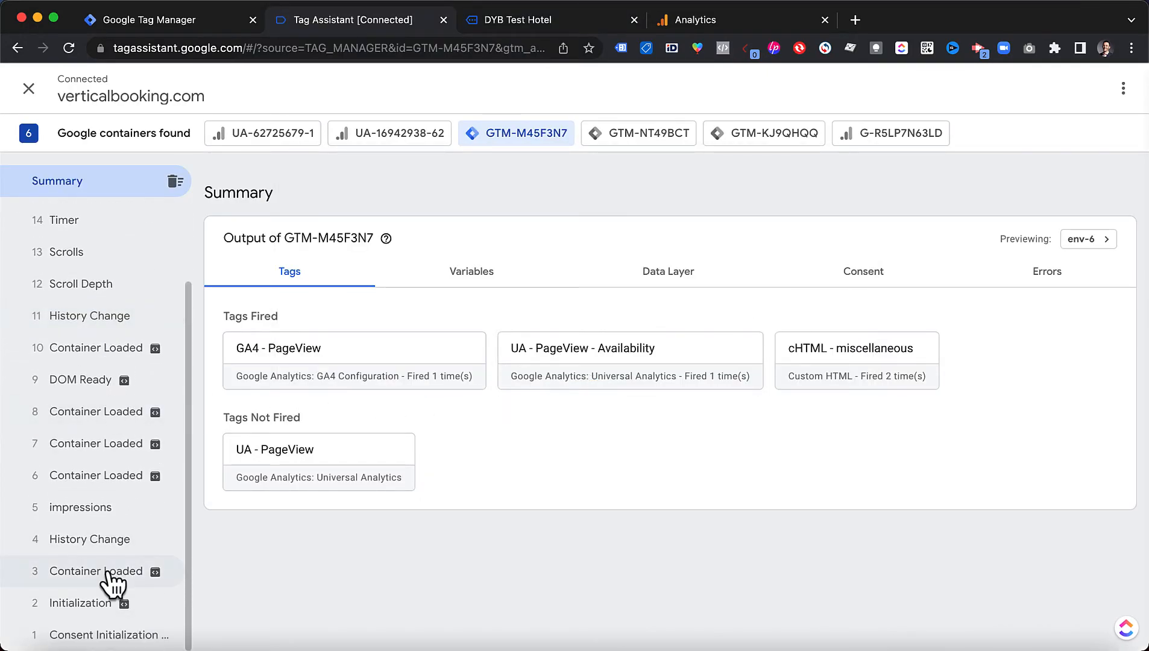
pyautogui.click(111, 573)
pyautogui.click(624, 473)
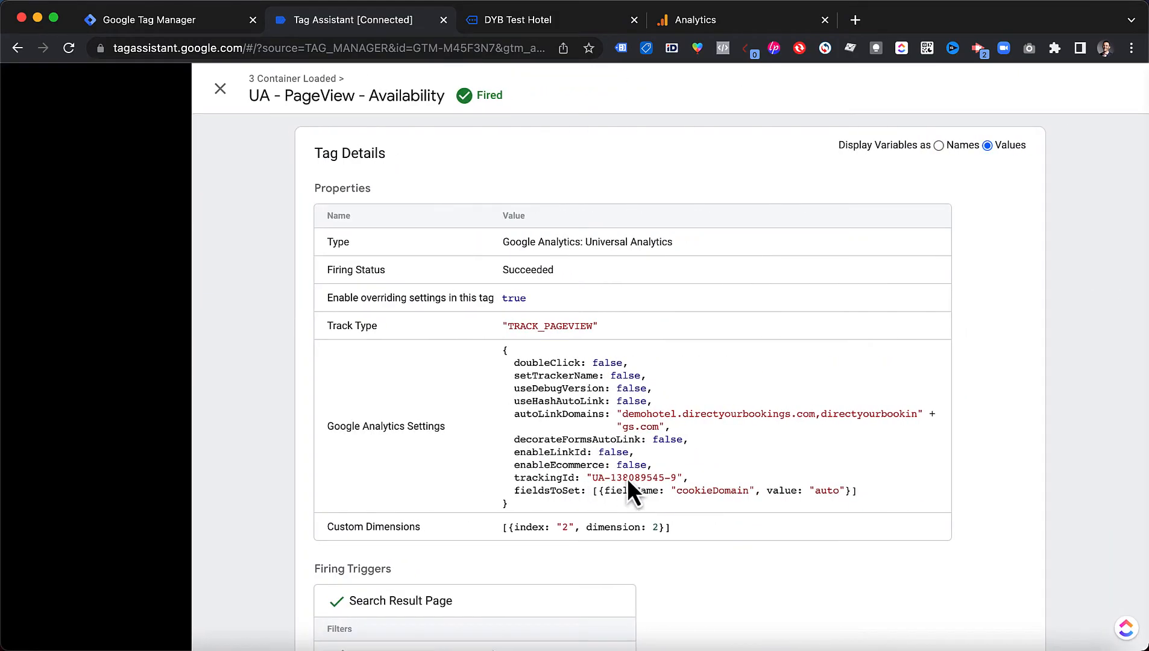
pyautogui.scroll(-2, 629, 478)
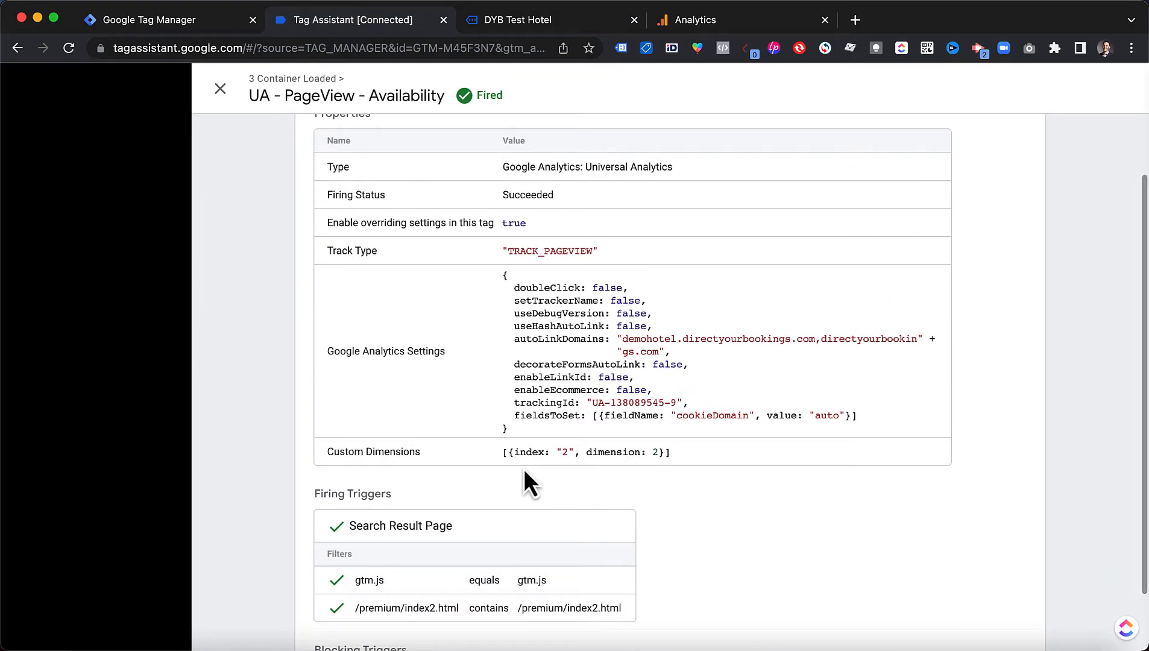
pyautogui.moveTo(324, 452); pyautogui.dragTo(457, 457)
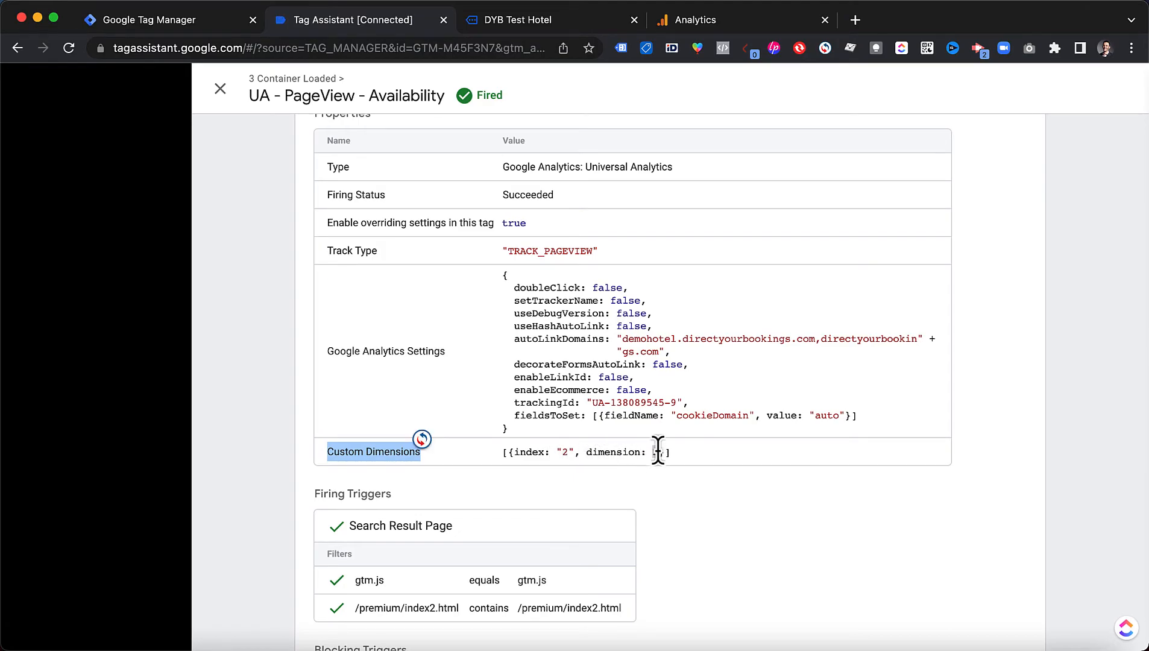
# Step: Switch to Google Analytics, leave the custom dimension list and open the Source/Medium acquisition report for all traffic
pyautogui.click(727, 26)
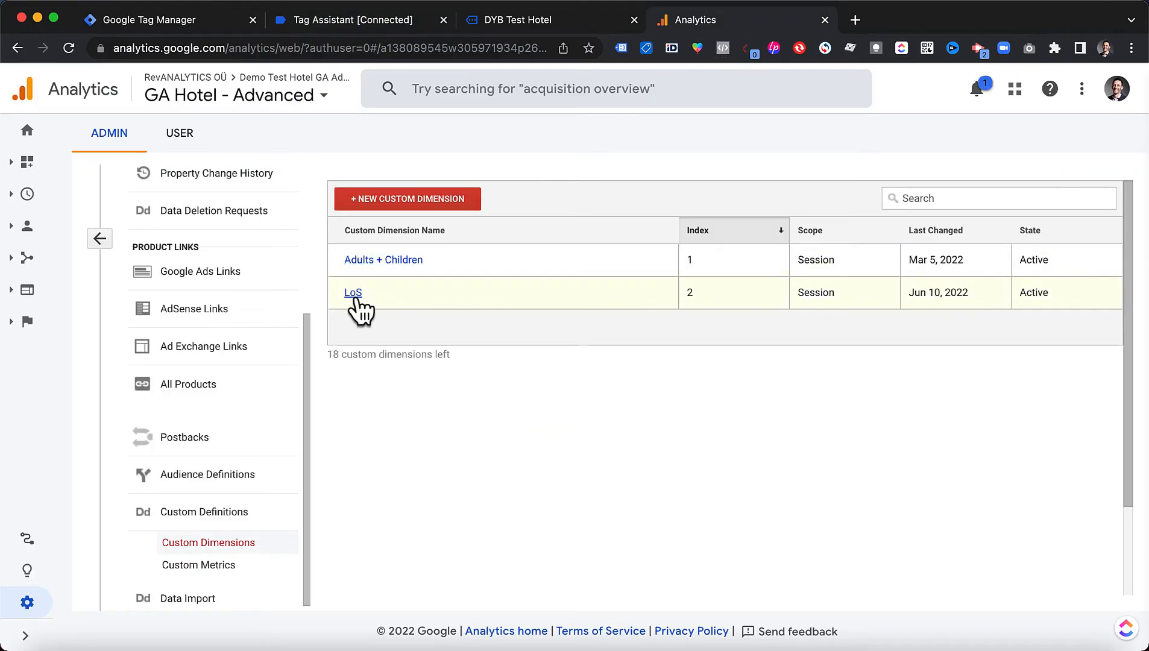
pyautogui.click(101, 240)
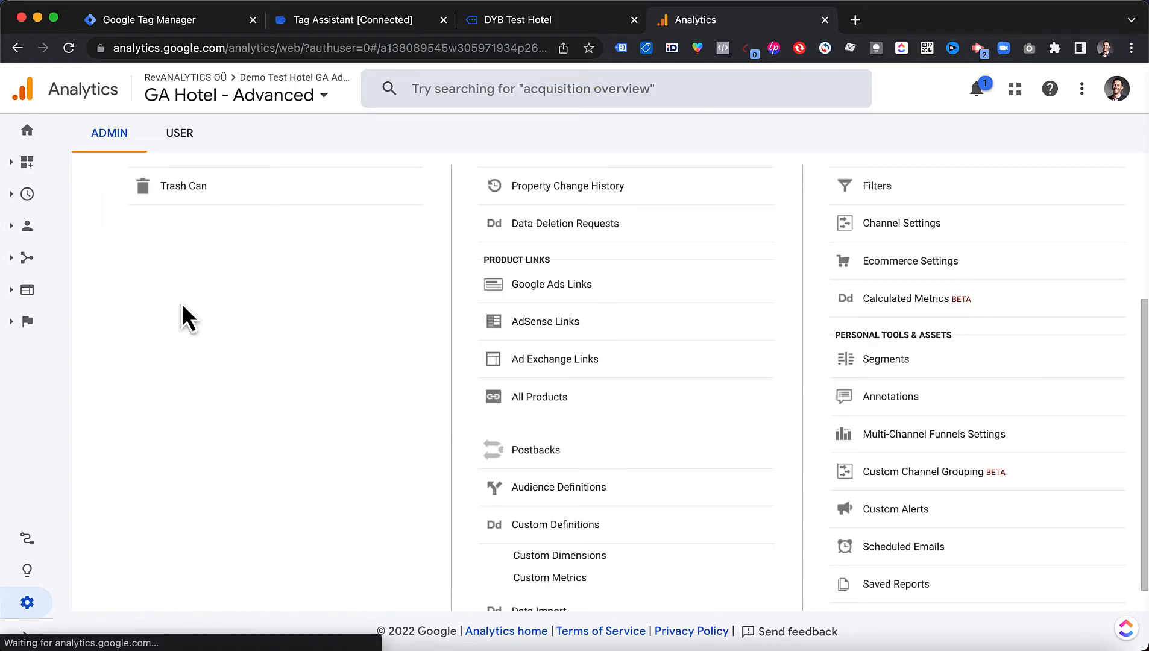
pyautogui.scroll(2, 182, 303)
pyautogui.scroll(2, 182, 303)
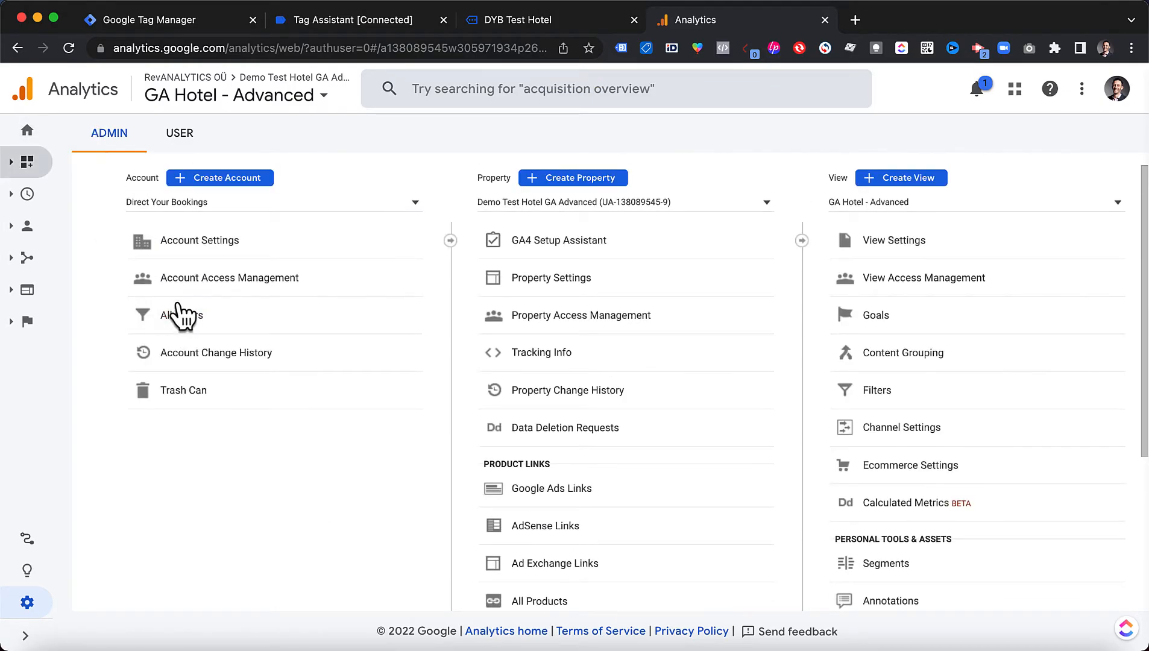
pyautogui.click(26, 244)
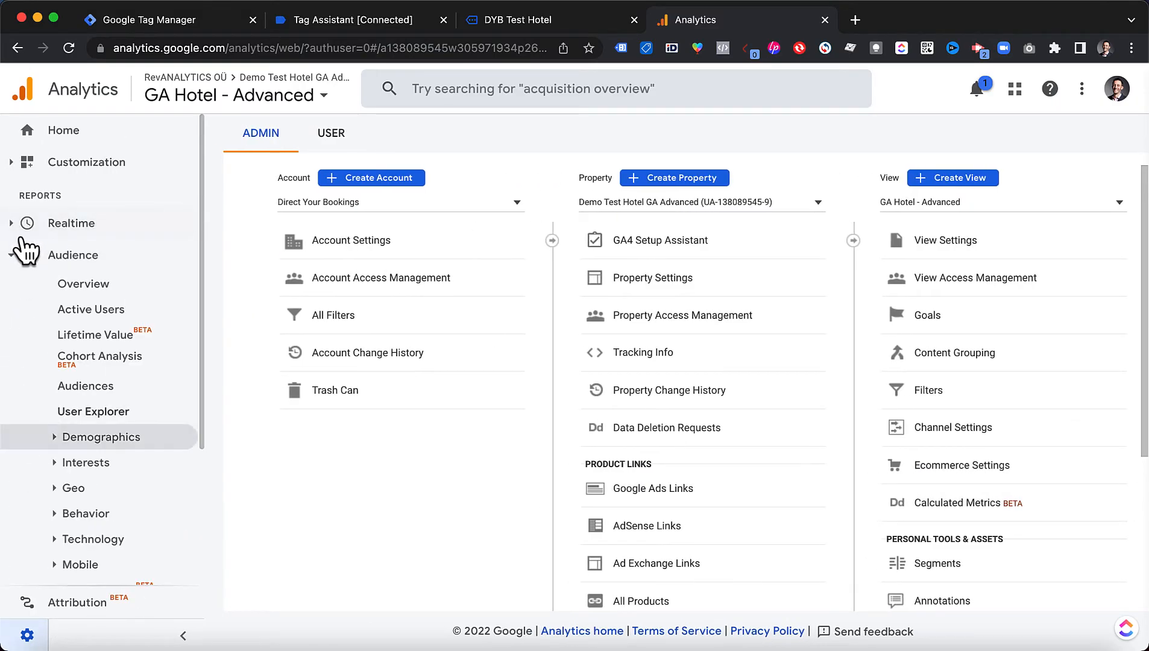
pyautogui.click(19, 264)
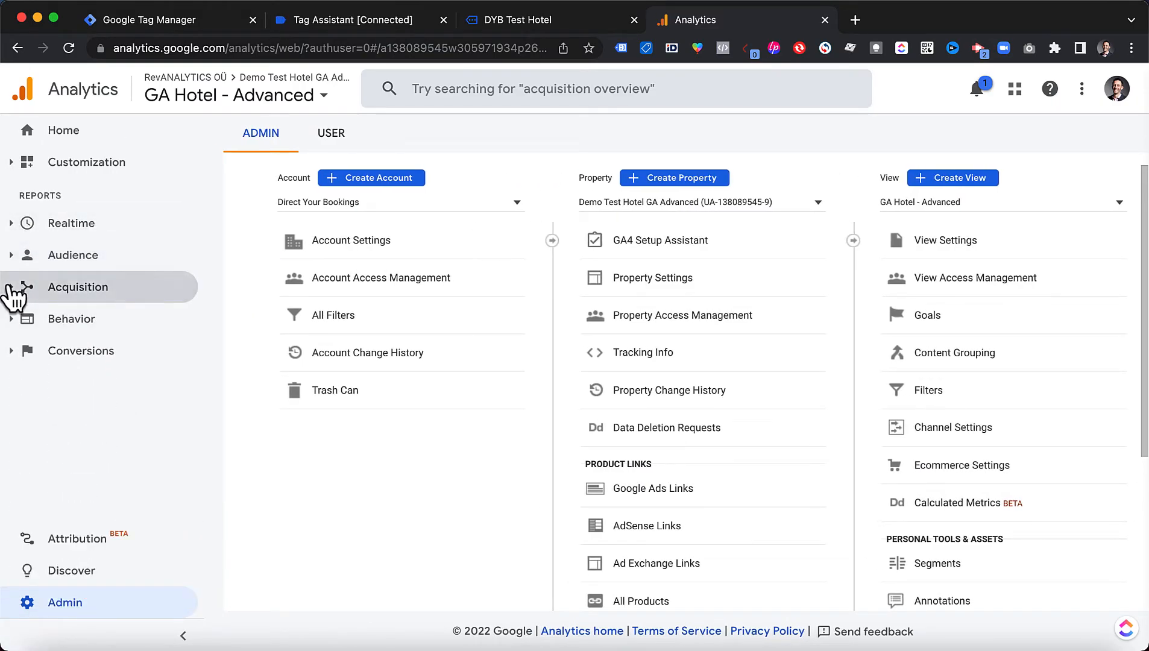
pyautogui.click(22, 289)
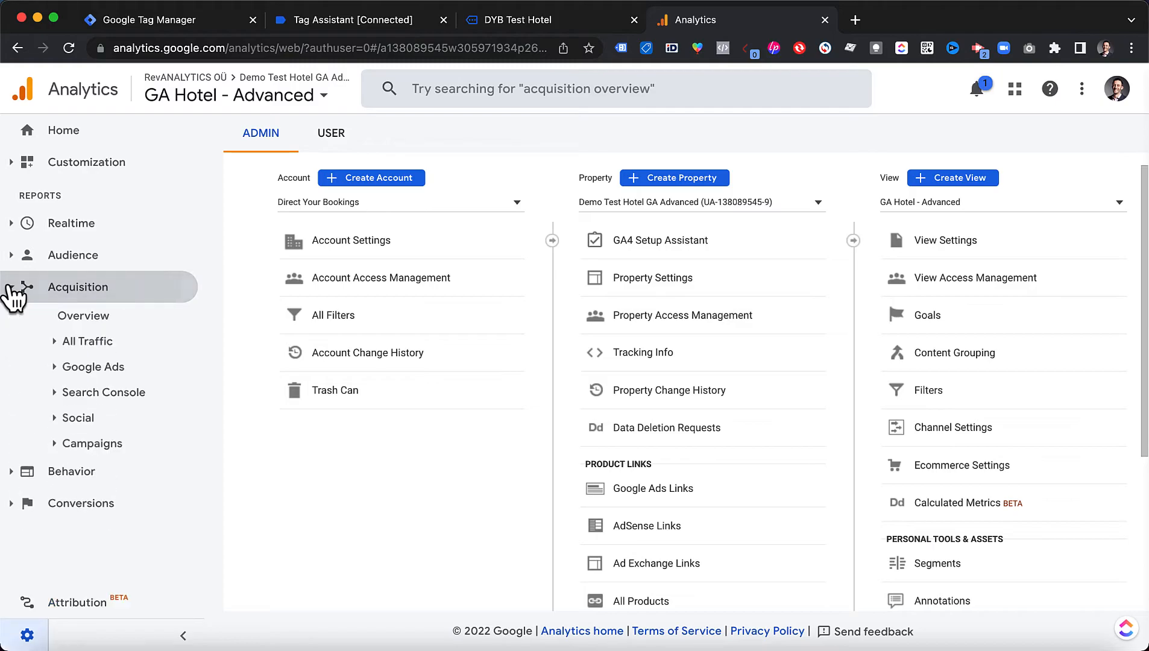
pyautogui.click(81, 350)
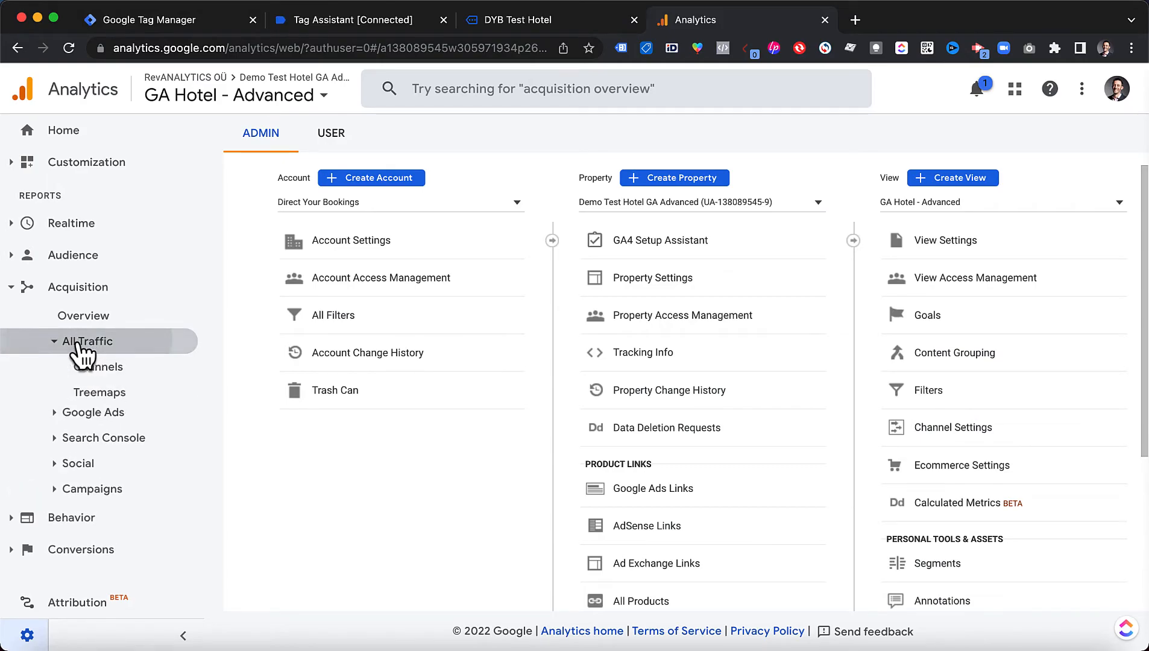
pyautogui.click(108, 418)
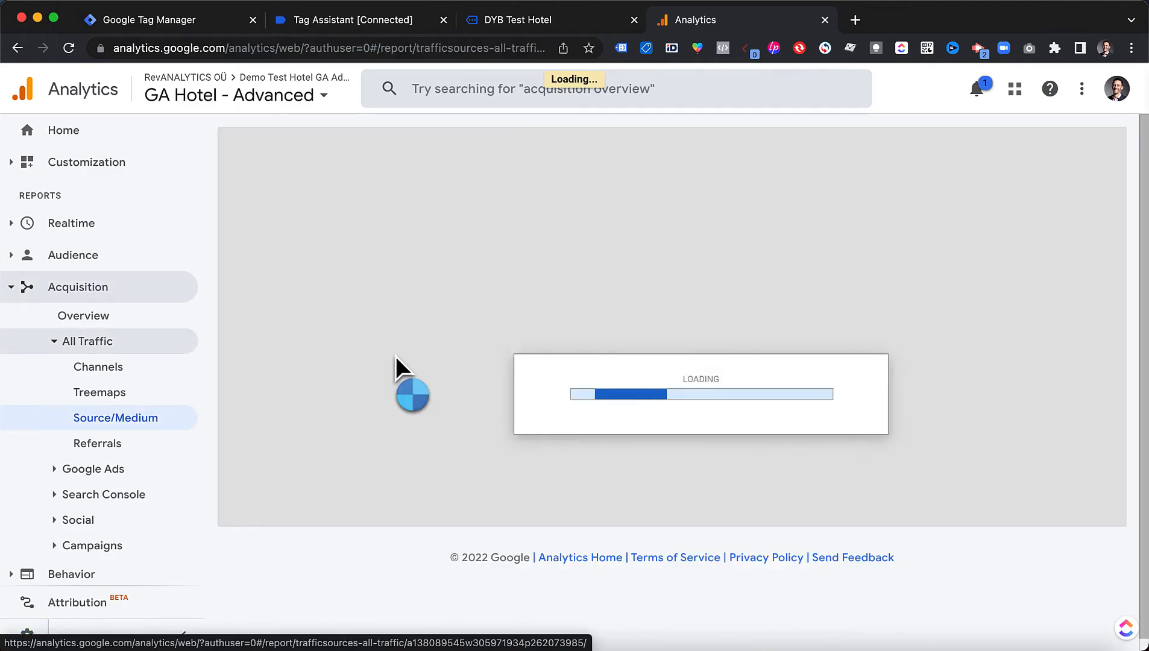
pyautogui.scroll(-5, 398, 363)
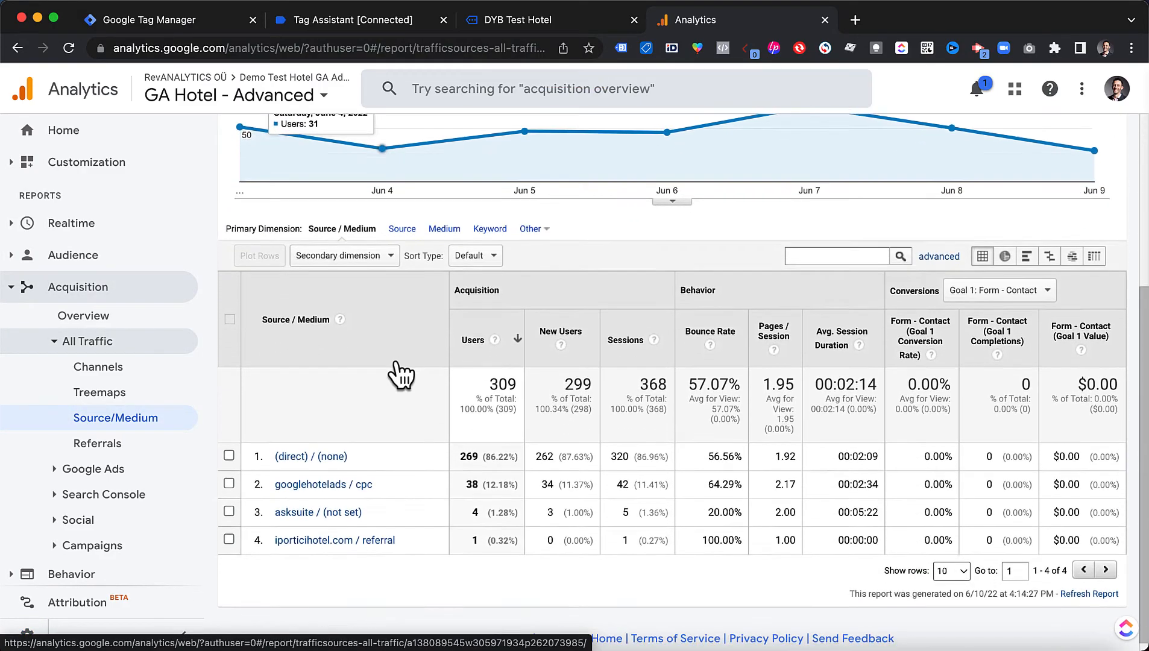
# Step: Add LoS as the secondary dimension of the Source/Medium report and review the resulting table
pyautogui.click(362, 249)
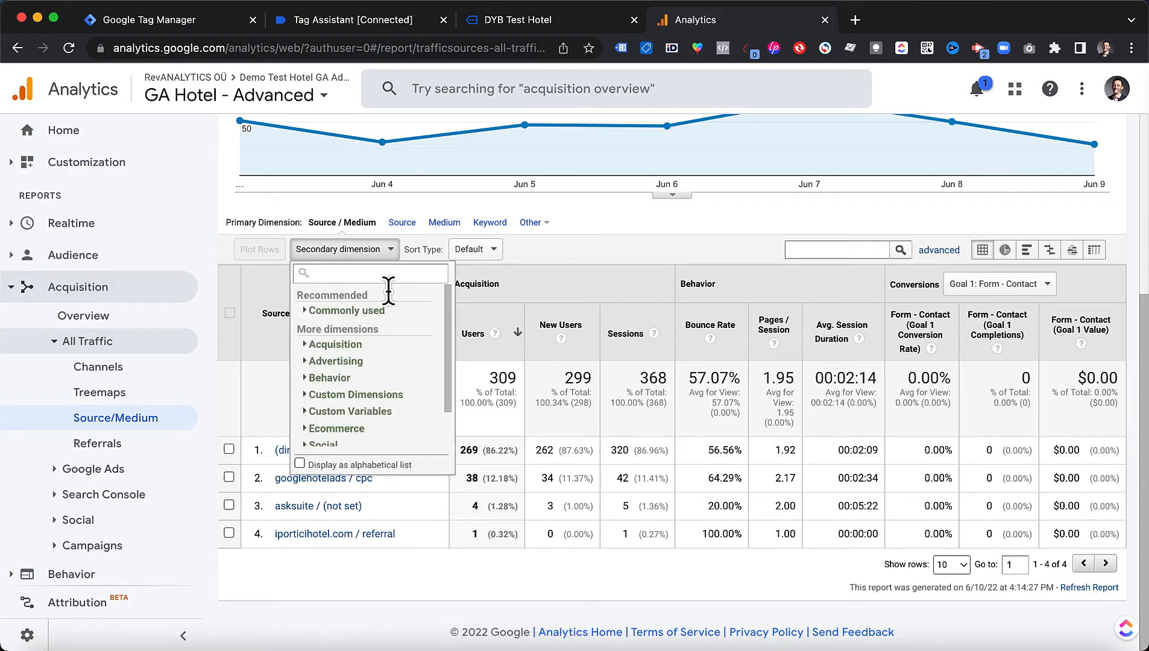
pyautogui.write('LoS')
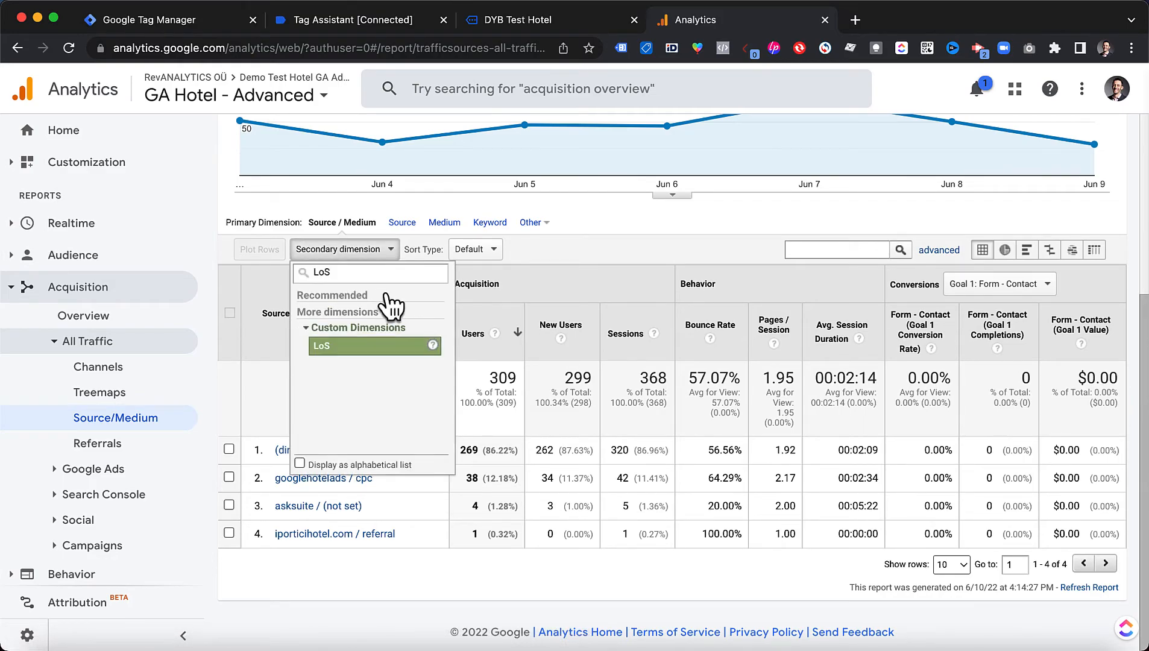
pyautogui.click(325, 347)
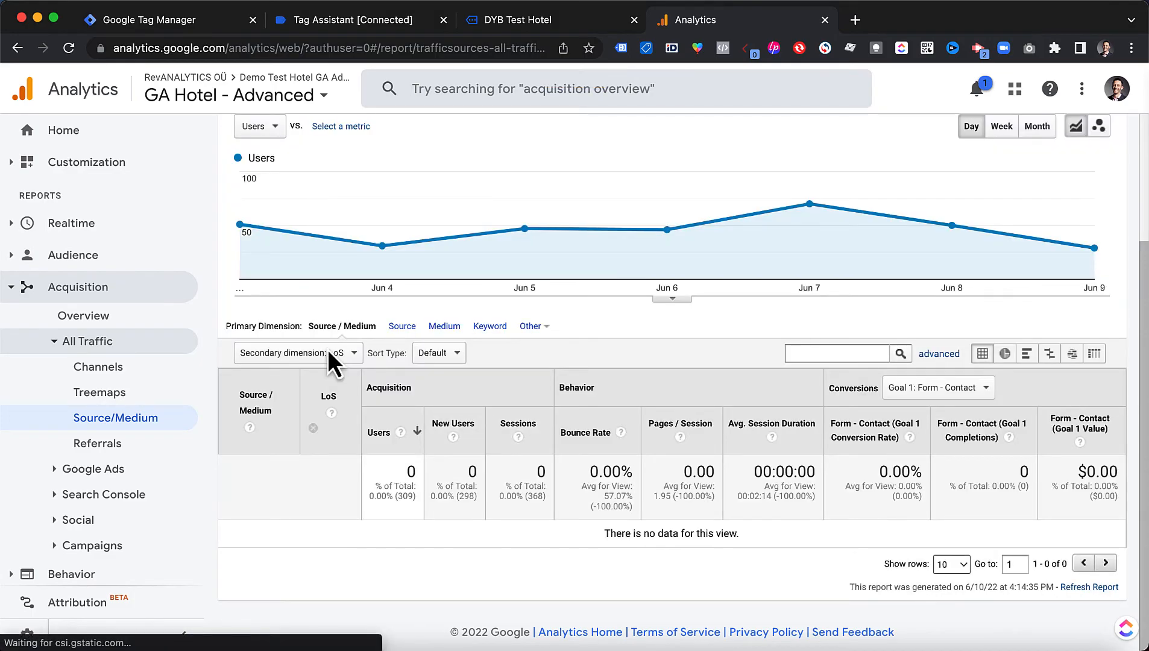
pyautogui.scroll(3, 915, 483)
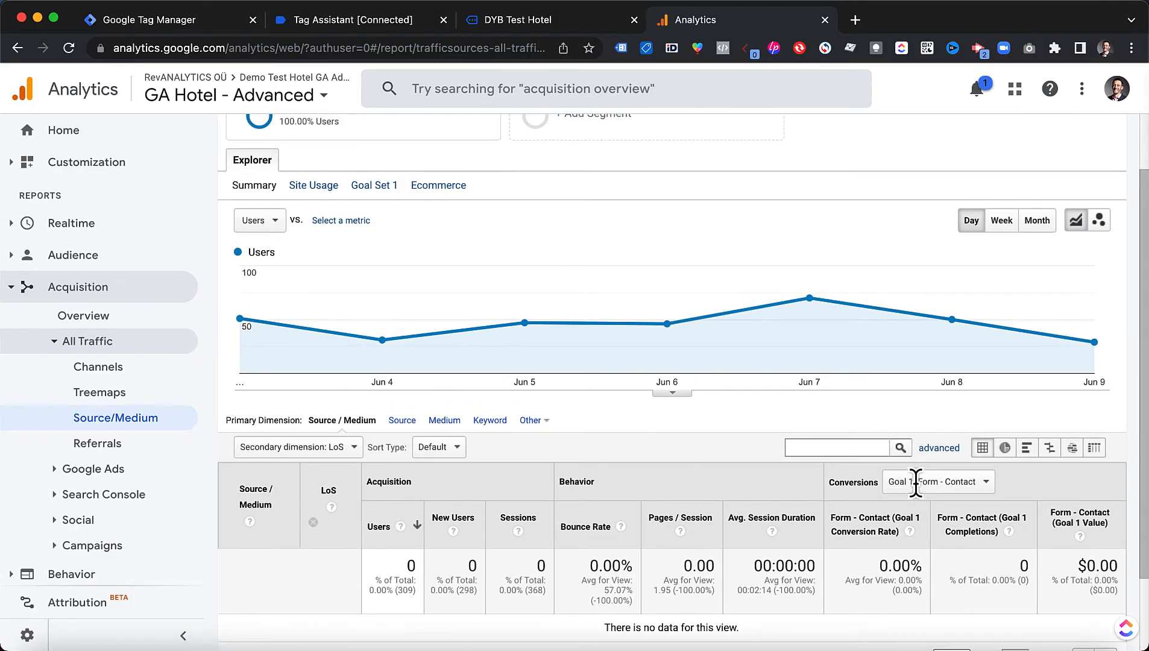
pyautogui.scroll(-3, 915, 482)
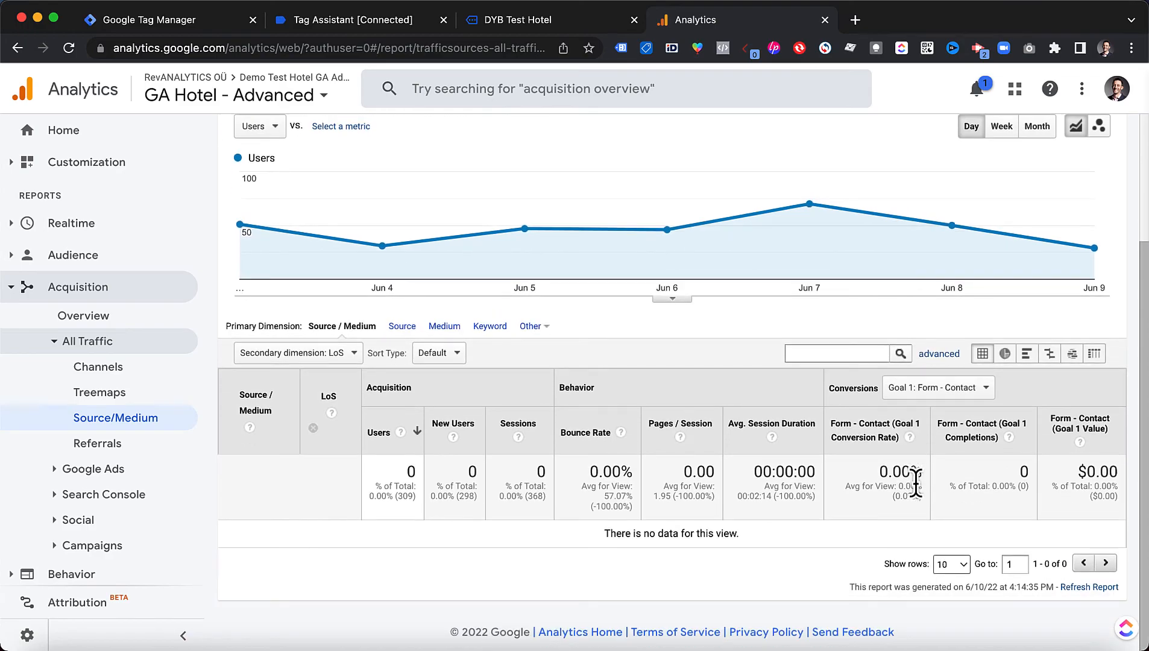
pyautogui.scroll(2, 915, 482)
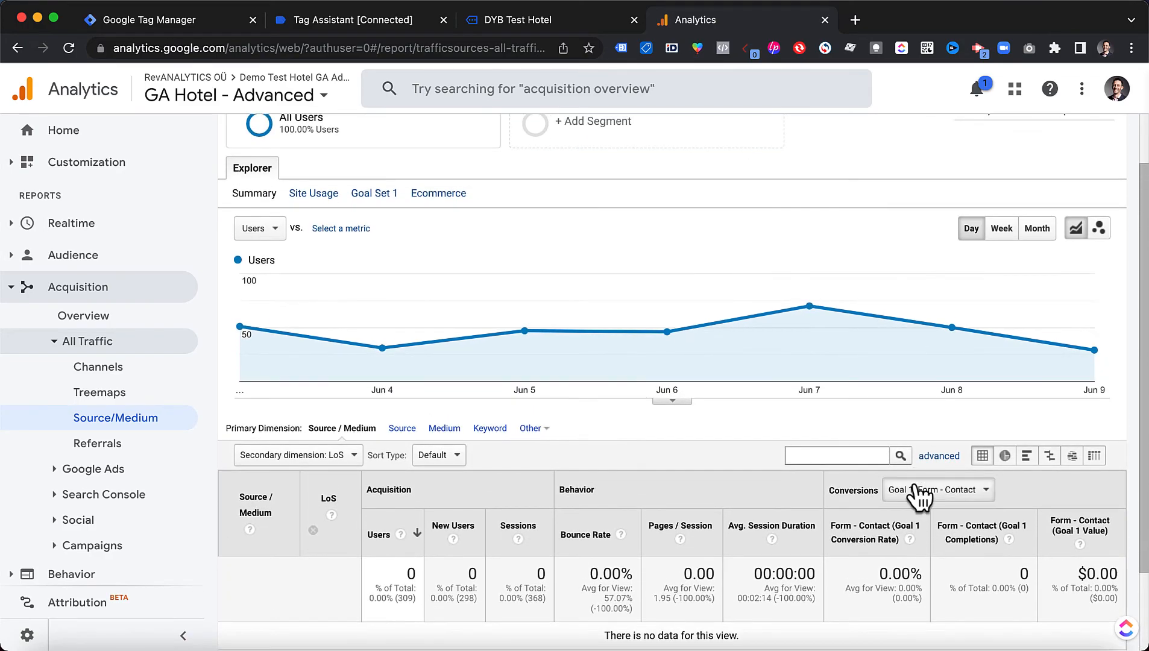
pyautogui.scroll(1, 915, 486)
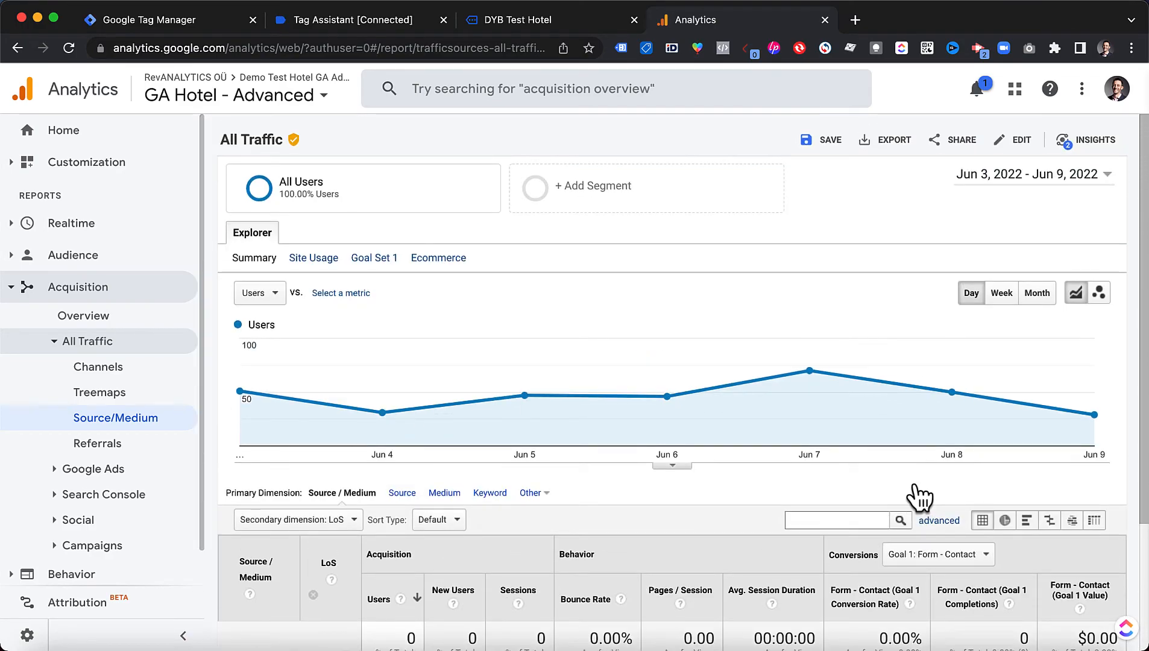
# Step: Start a new custom report and add LoS as its dimension drilldown
pyautogui.click(89, 169)
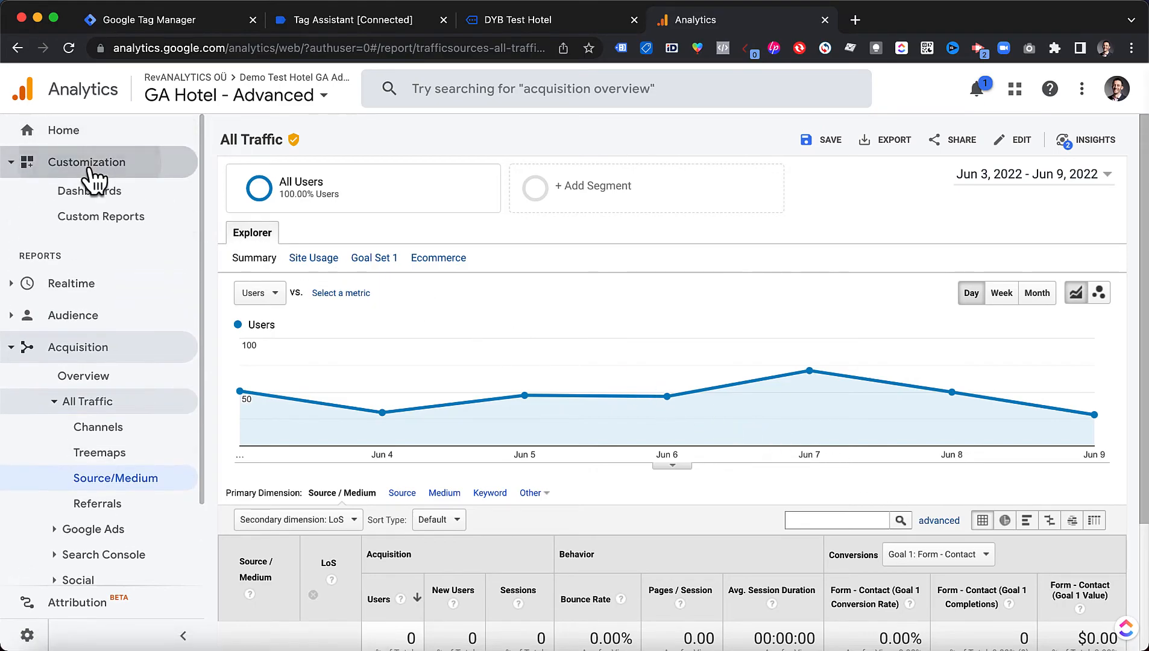
pyautogui.click(106, 221)
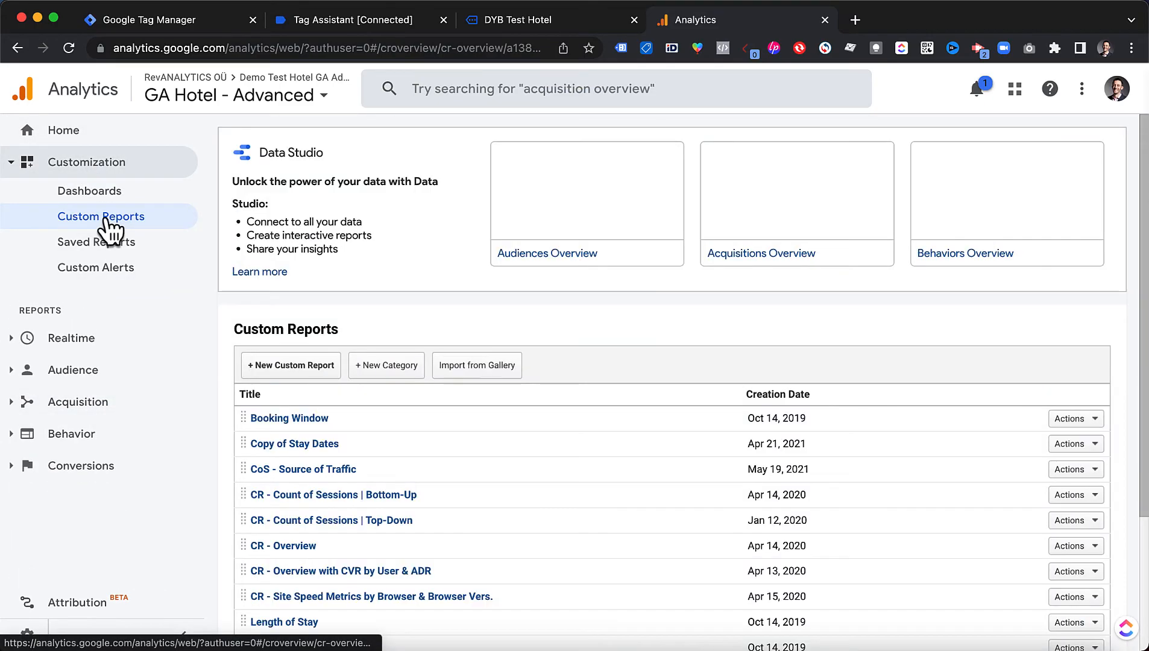
pyautogui.click(298, 372)
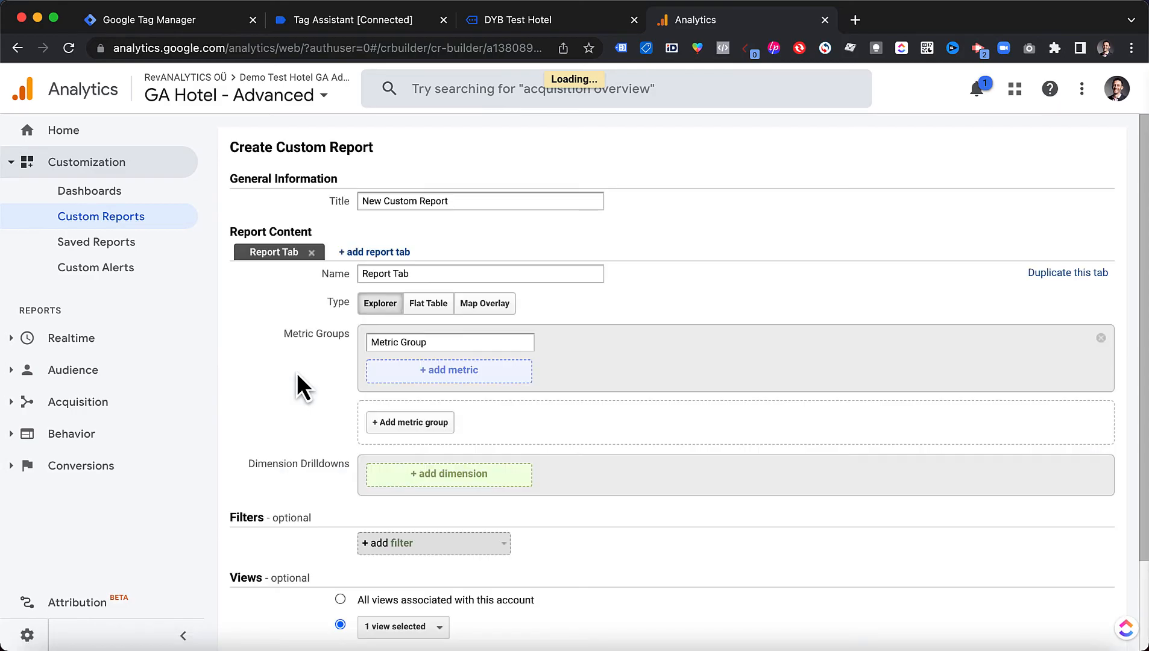
pyautogui.click(471, 484)
pyautogui.write('los')
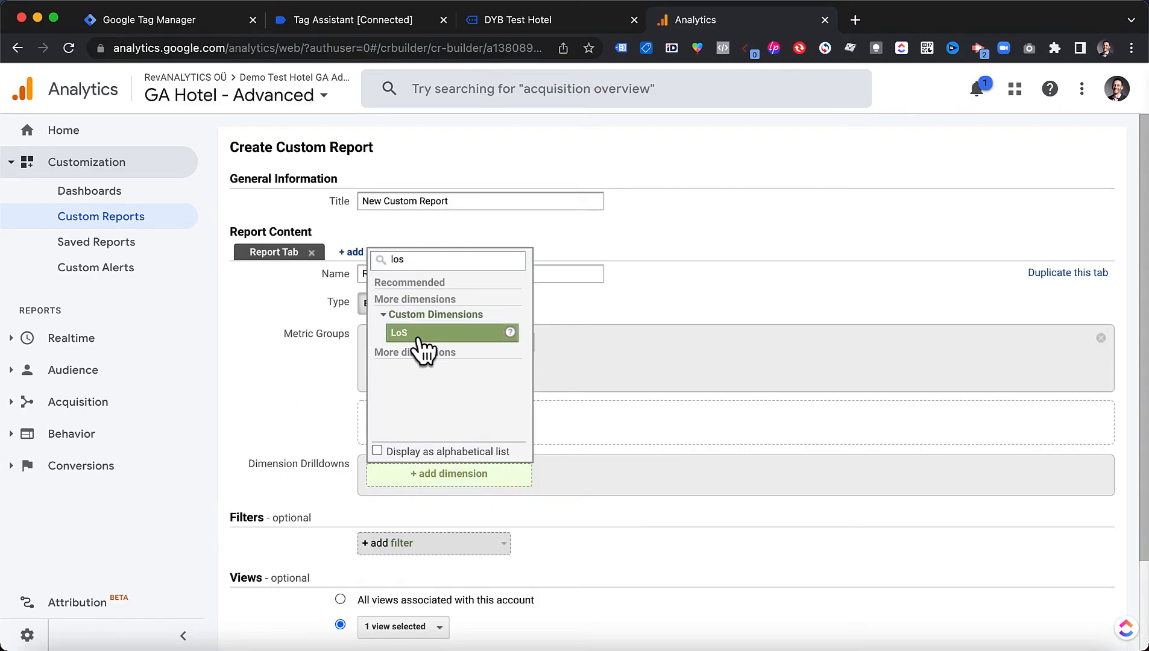
pyautogui.click(419, 334)
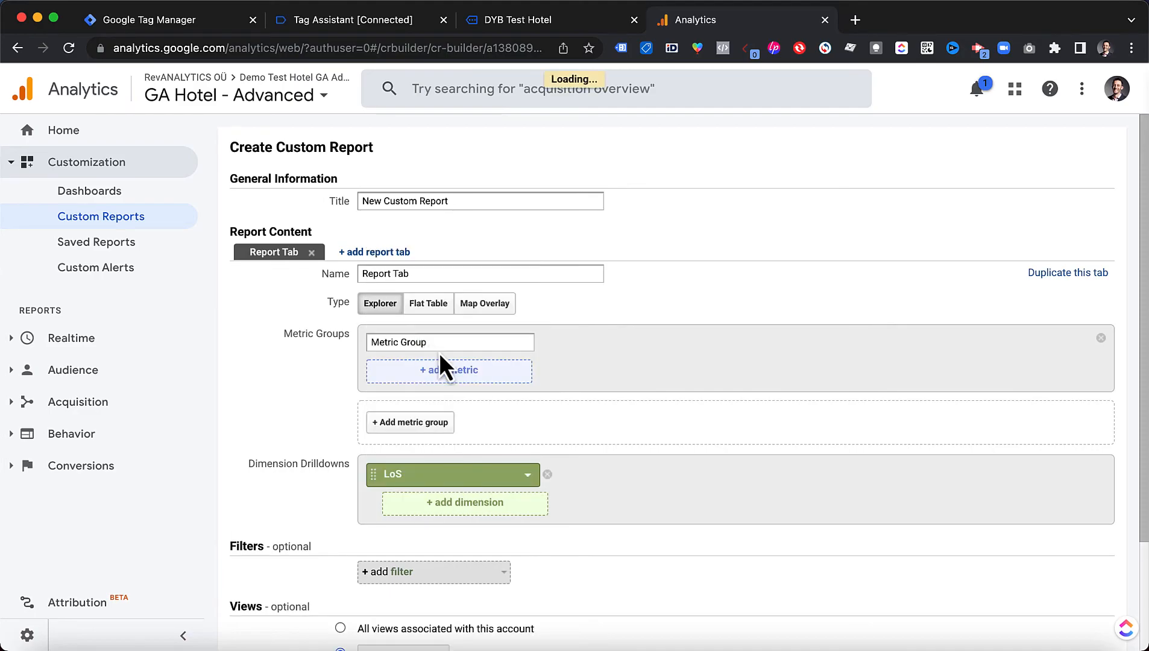
# Step: Add the Sessions and Users metrics to the custom report's metric group
pyautogui.click(468, 380)
pyautogui.write('sessions')
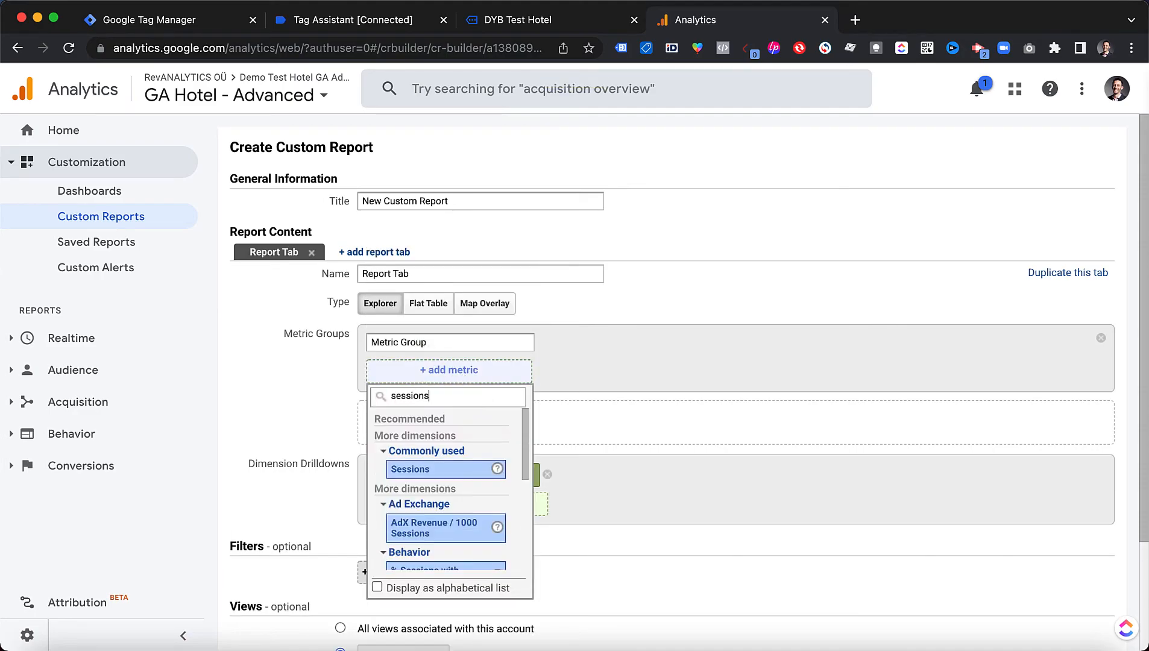
pyautogui.click(437, 469)
pyautogui.click(649, 377)
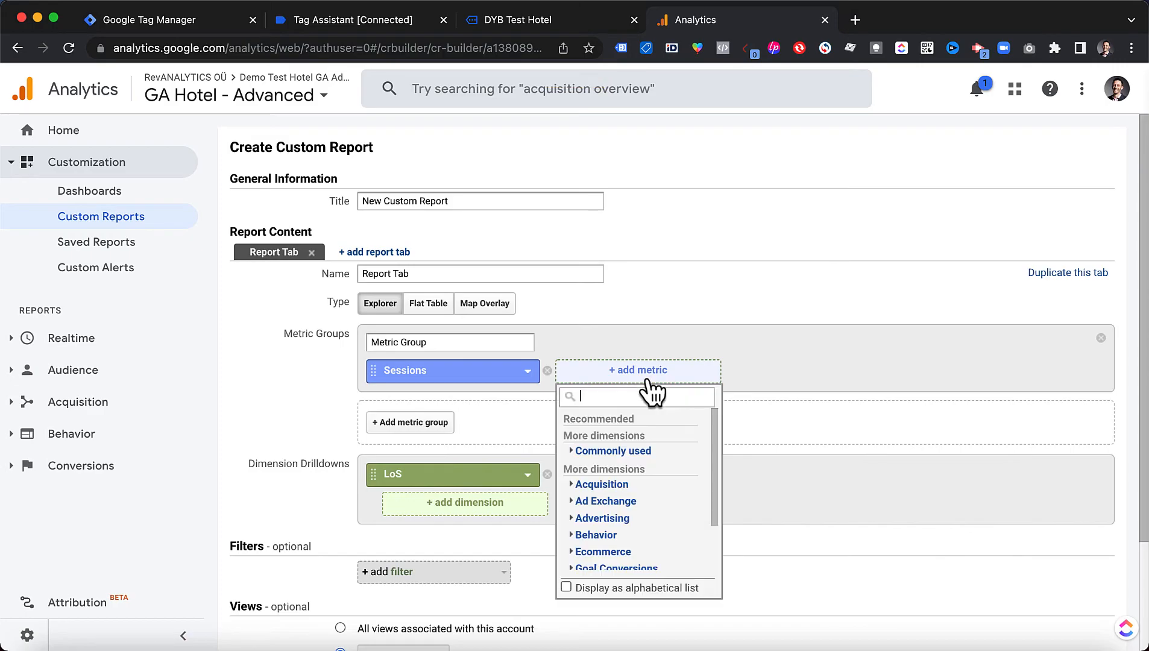
pyautogui.write('users')
pyautogui.click(625, 470)
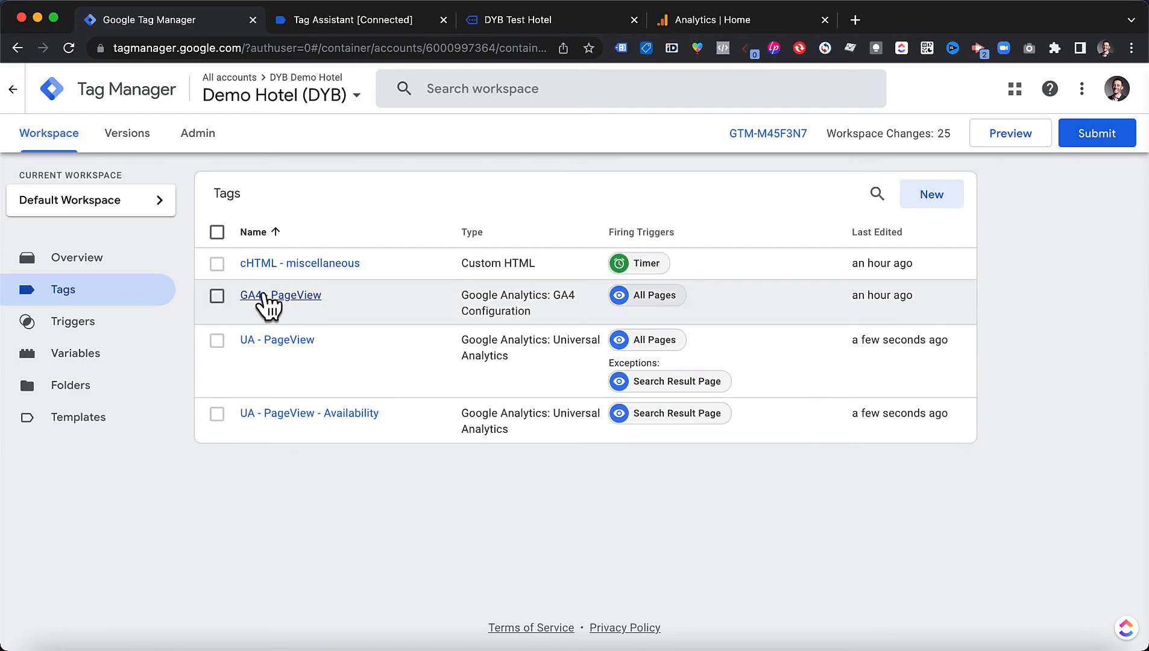
# Step: Create a tag named GA4 - PageView - Availability with the tag type Google Analytics: GA4 Configuration
pyautogui.click(942, 201)
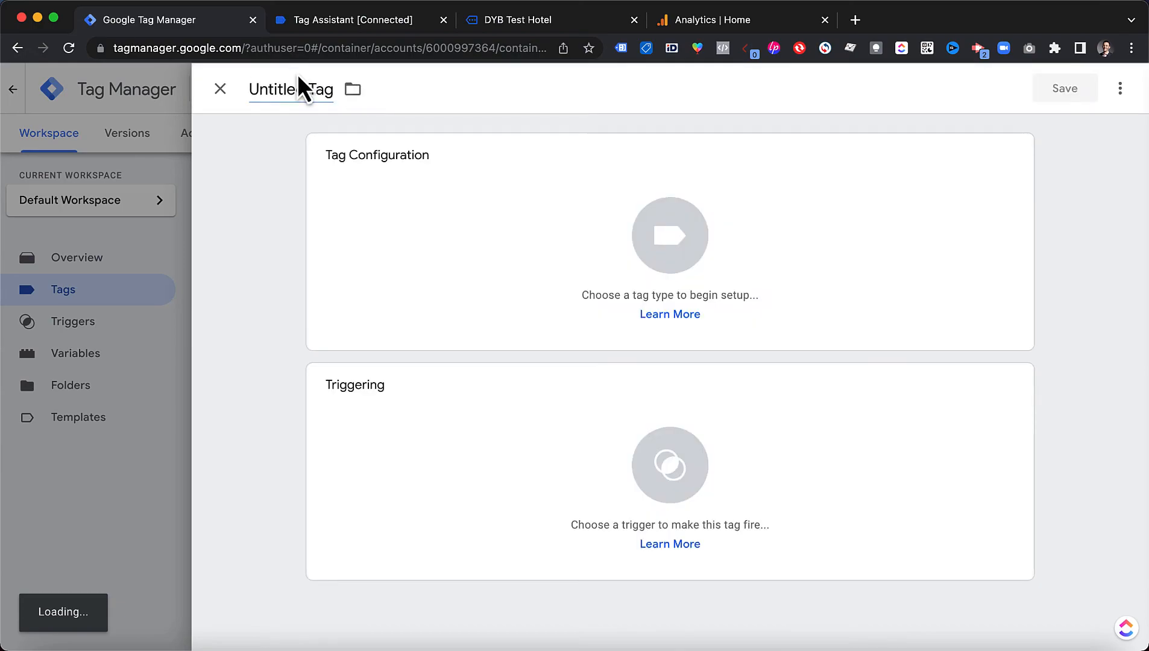
pyautogui.click(292, 91)
pyautogui.write('GA4 - PageView - Avail')
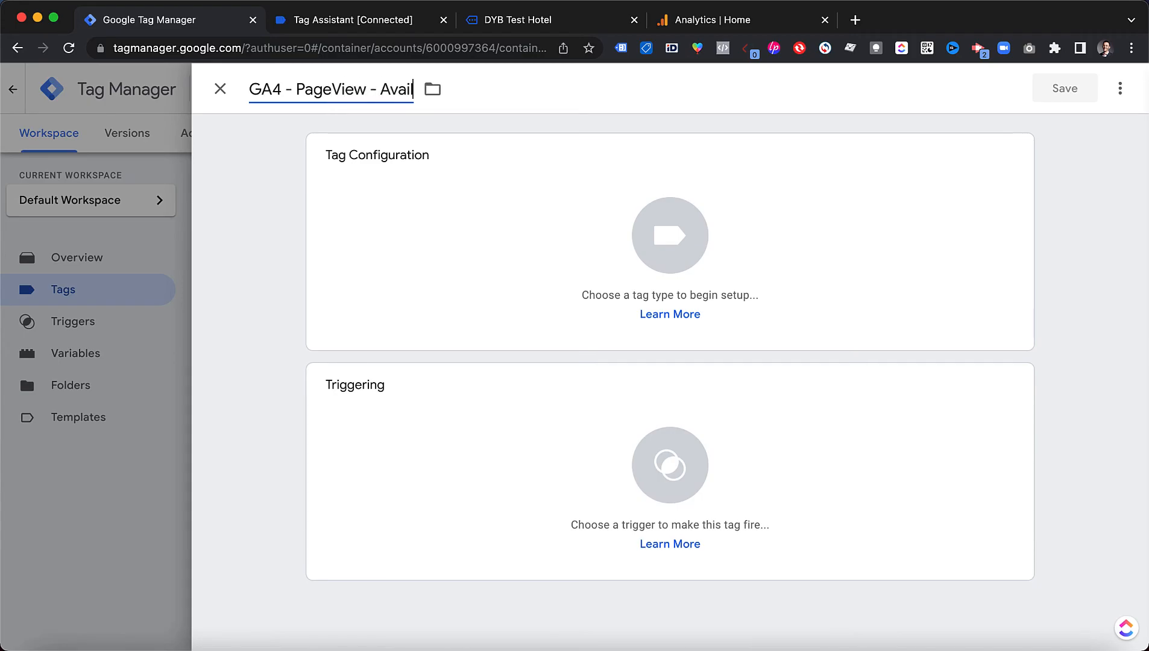
pyautogui.write('ability')
pyautogui.click(487, 235)
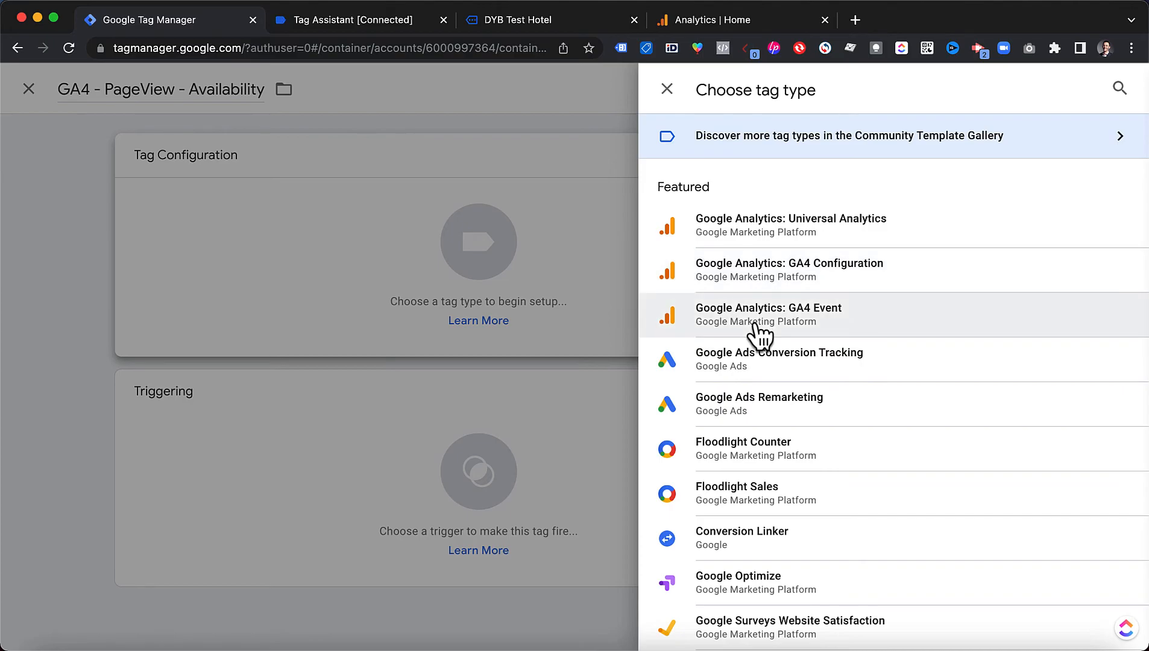
pyautogui.click(800, 276)
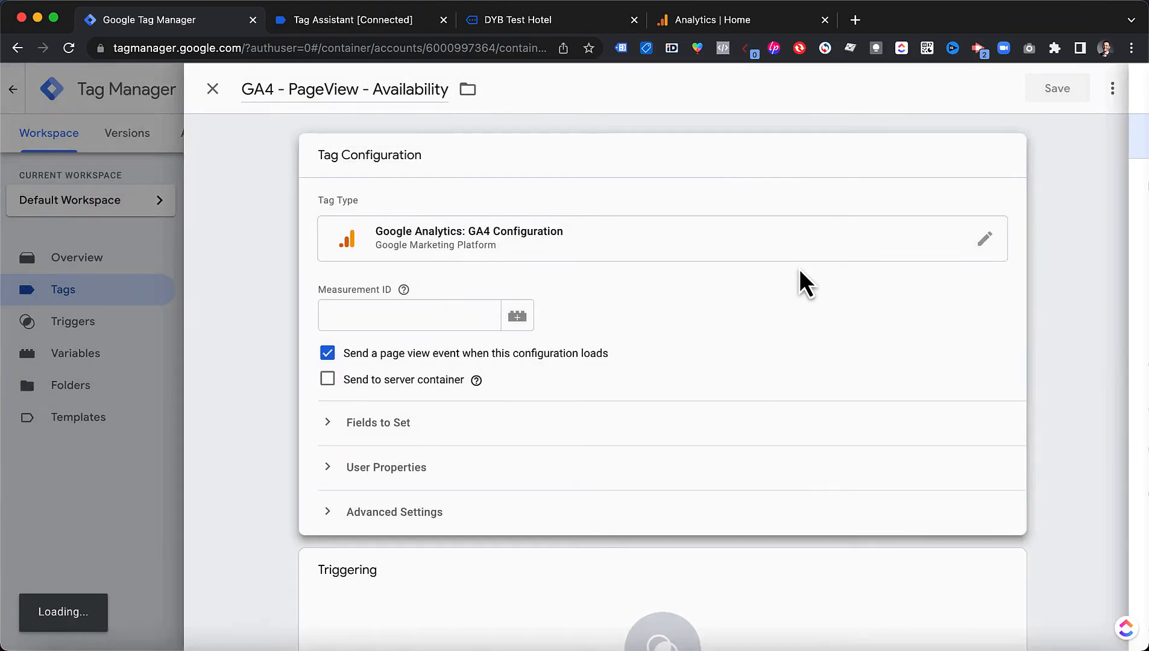
# Step: Change the tag type to Google Analytics: GA4 Event, with GA4 - PageView as configuration tag and page_view as event name
pyautogui.click(585, 247)
pyautogui.click(821, 319)
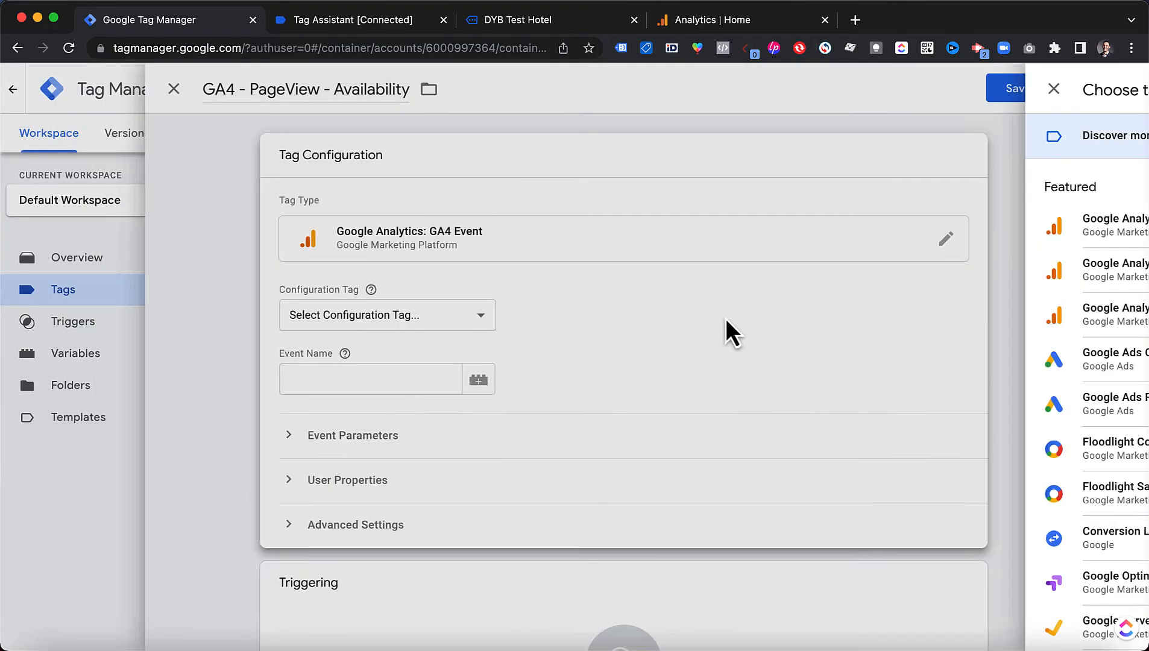
pyautogui.click(466, 327)
pyautogui.click(399, 354)
pyautogui.click(375, 374)
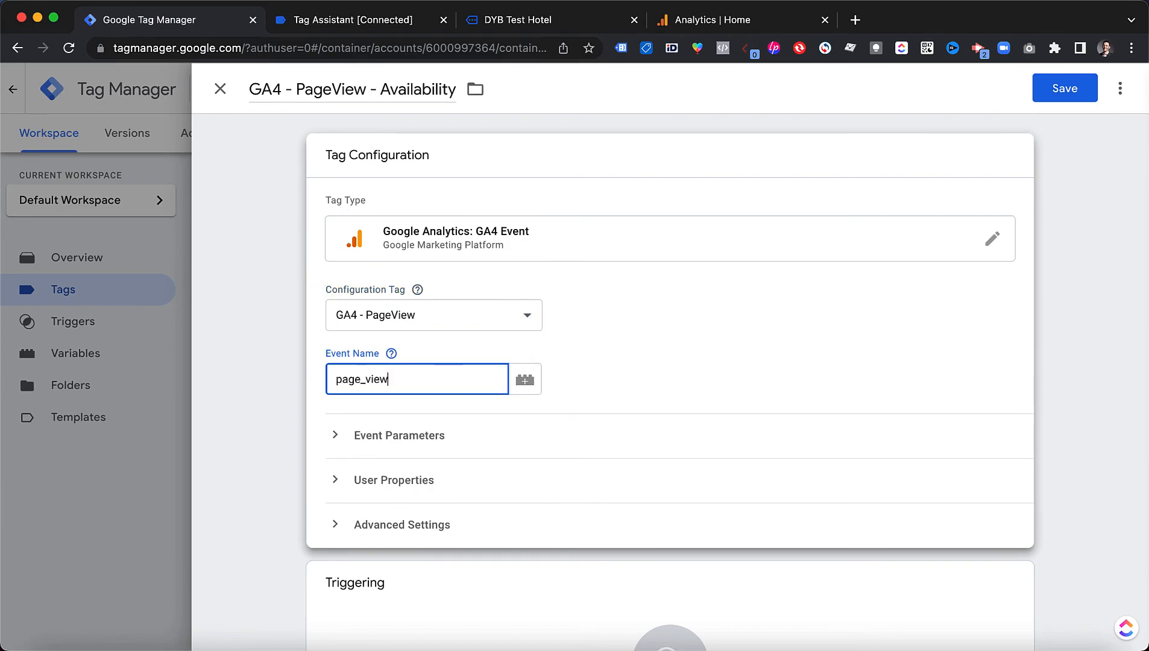
# Step: Add an event parameter named los to the tag with the cjs - nights variable as its value
pyautogui.click(341, 443)
pyautogui.click(408, 496)
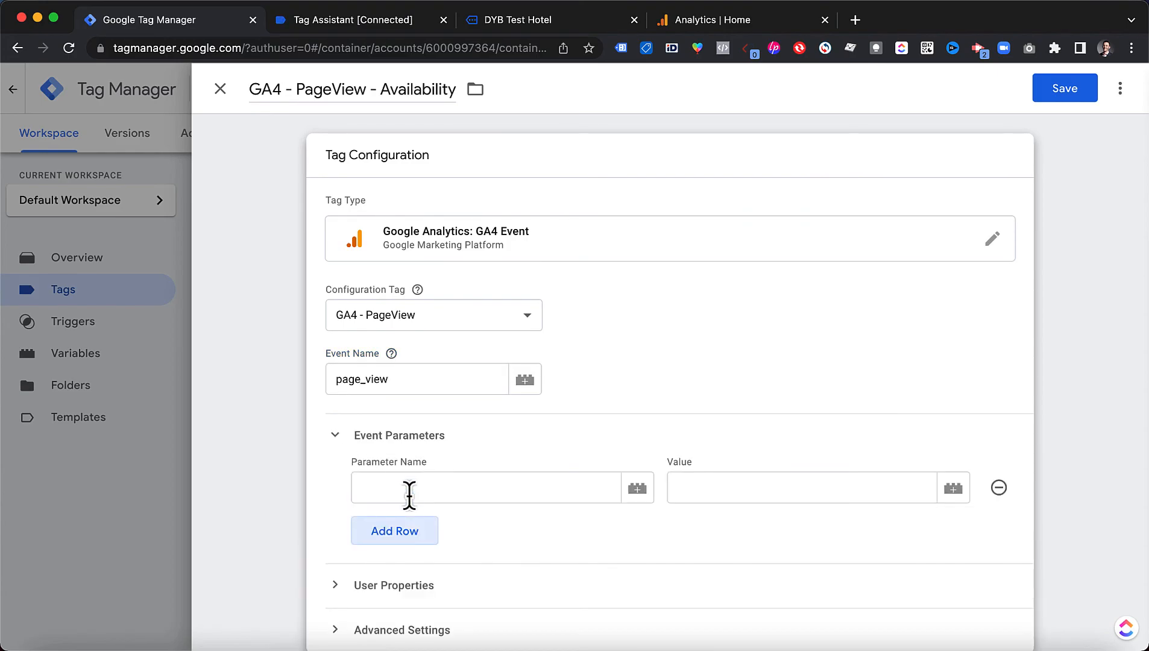
pyautogui.click(414, 486)
pyautogui.write('los')
pyautogui.click(802, 487)
pyautogui.click(953, 488)
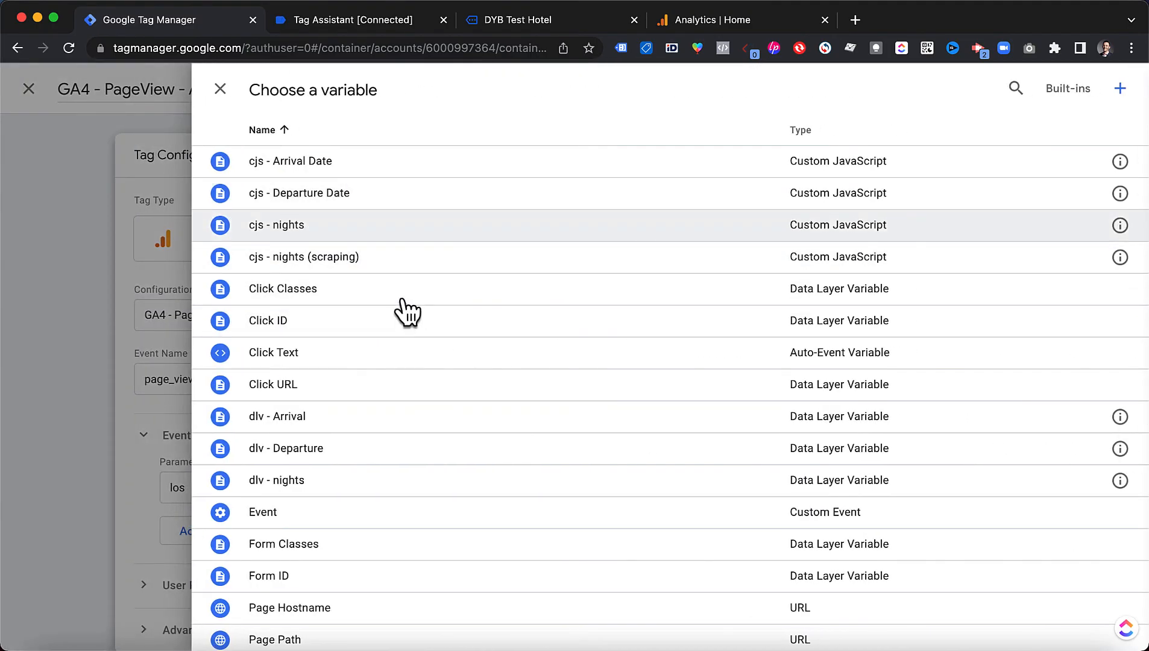
pyautogui.click(306, 226)
# Step: Assign the Search Result Page trigger to the GA4 availability tag
pyautogui.scroll(-5, 667, 510)
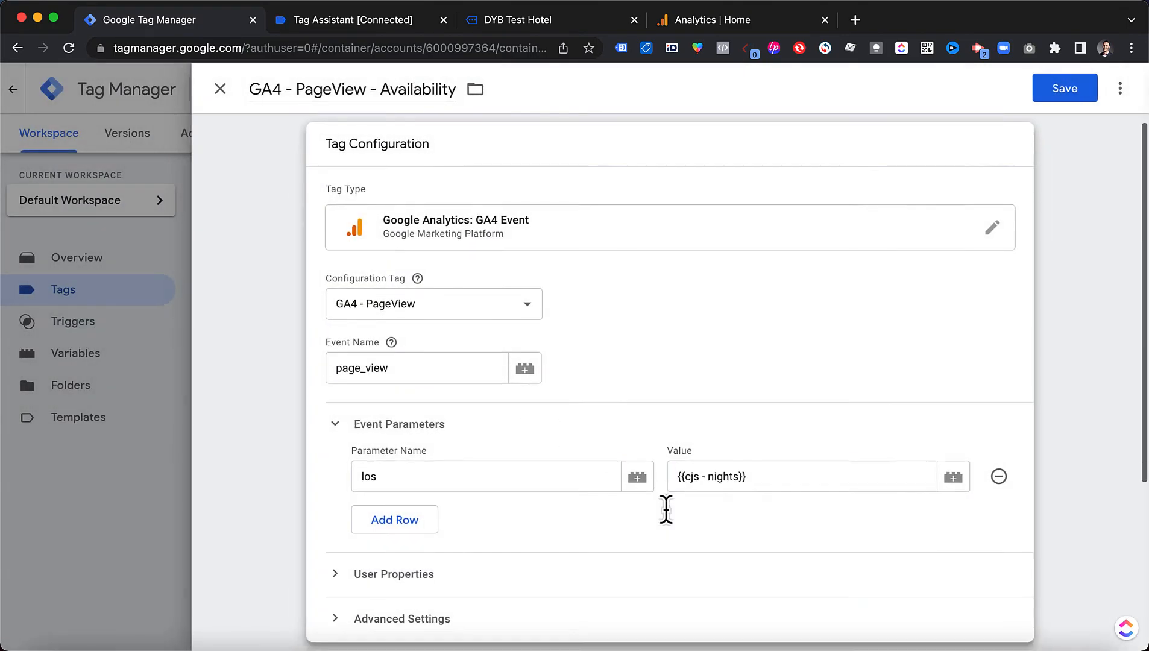
pyautogui.click(588, 520)
pyautogui.click(588, 520)
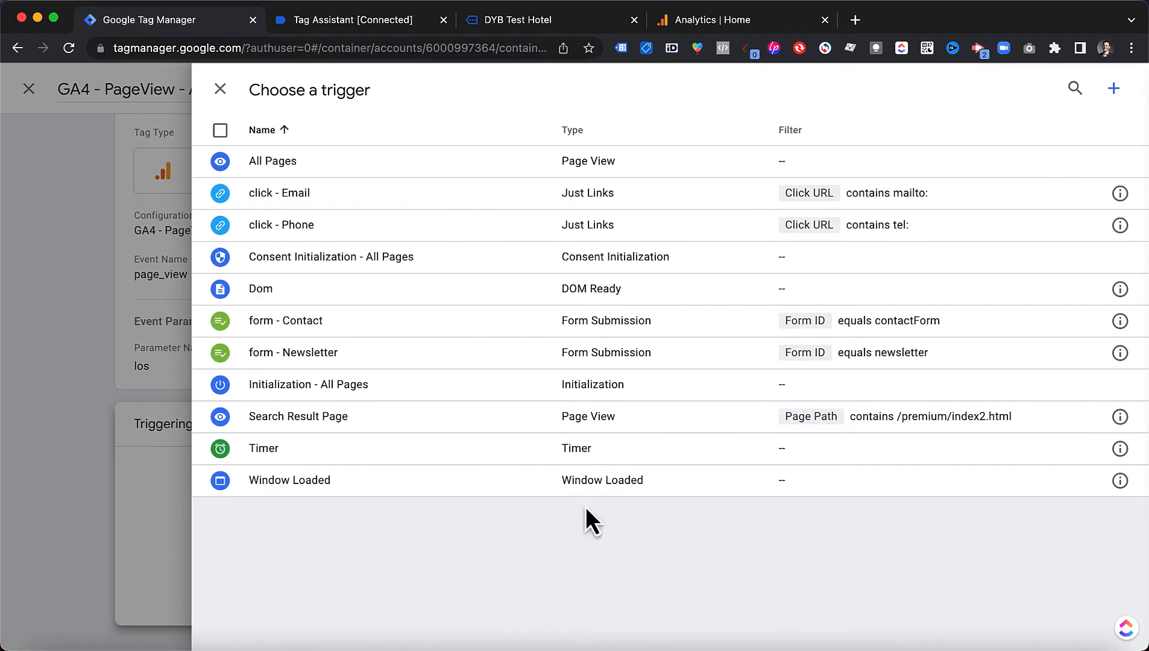
pyautogui.click(320, 429)
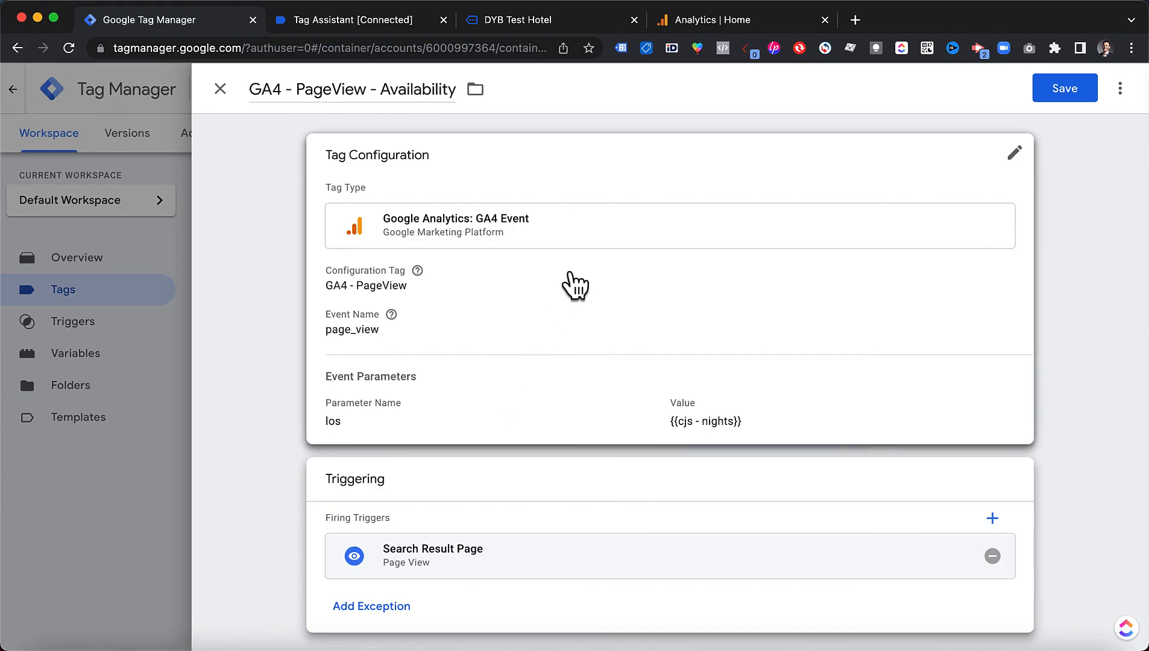
# Step: Switch to Google Analytics and start a new custom dimension named Length of Stay with Event scope
pyautogui.click(711, 18)
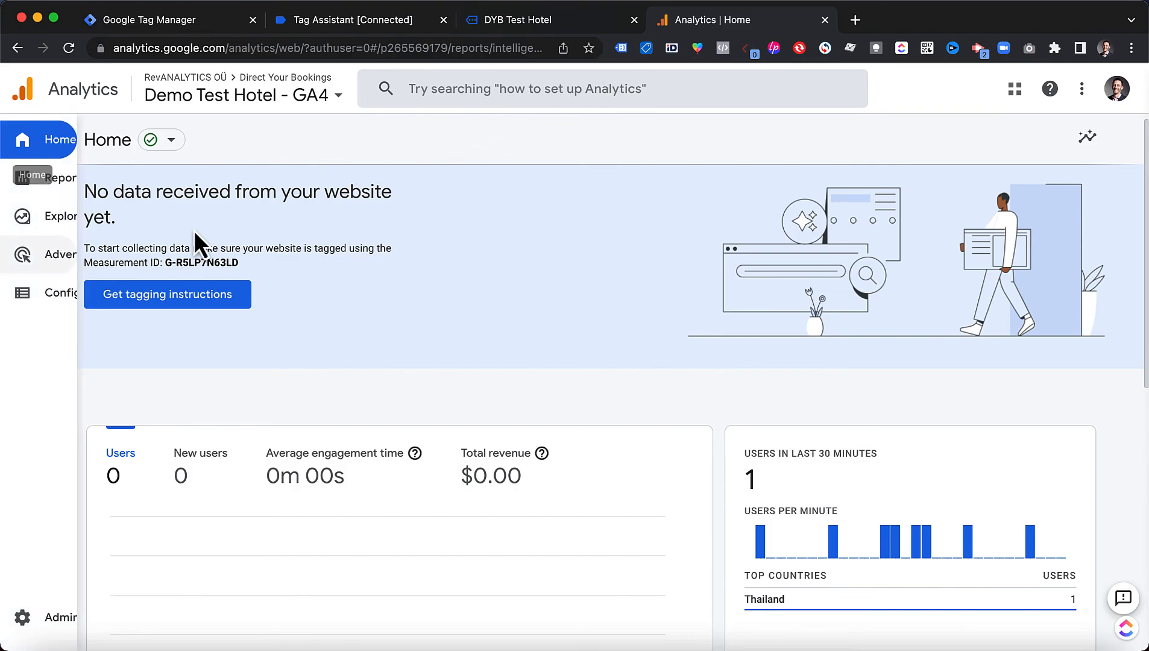
pyautogui.click(37, 307)
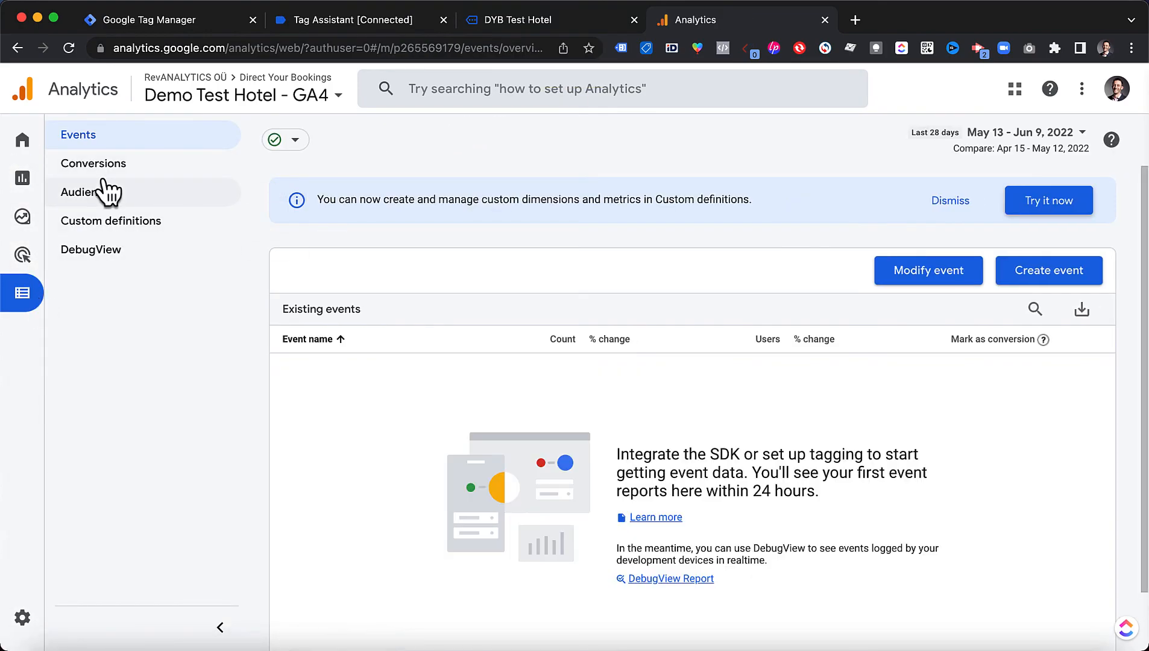
pyautogui.click(109, 228)
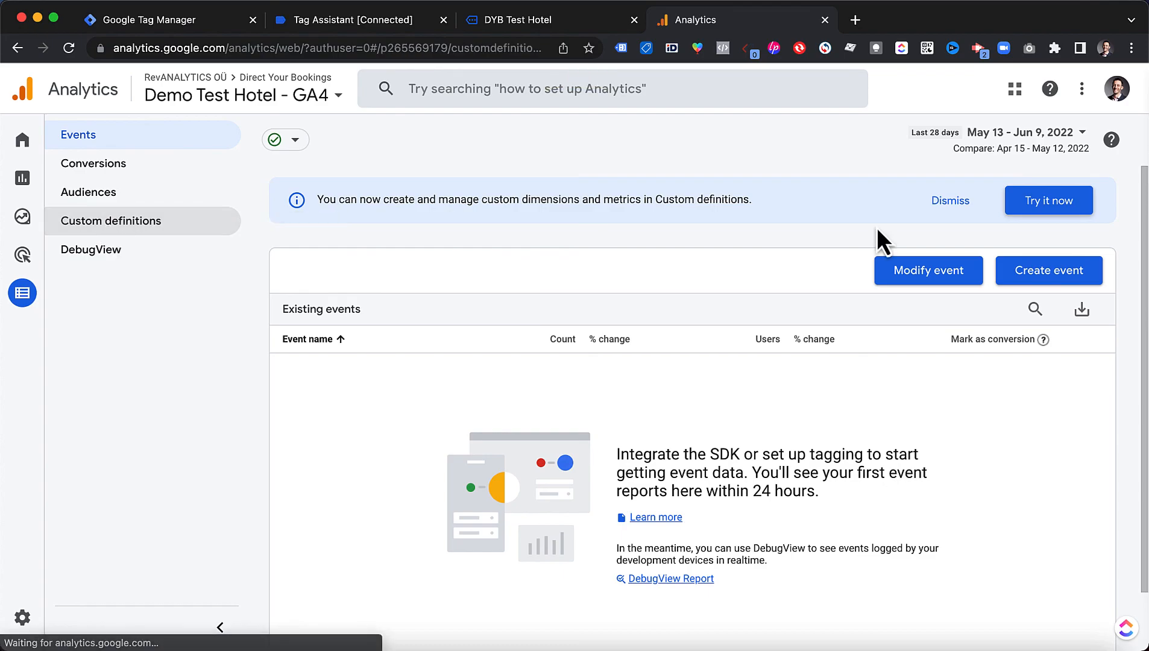
pyautogui.click(997, 208)
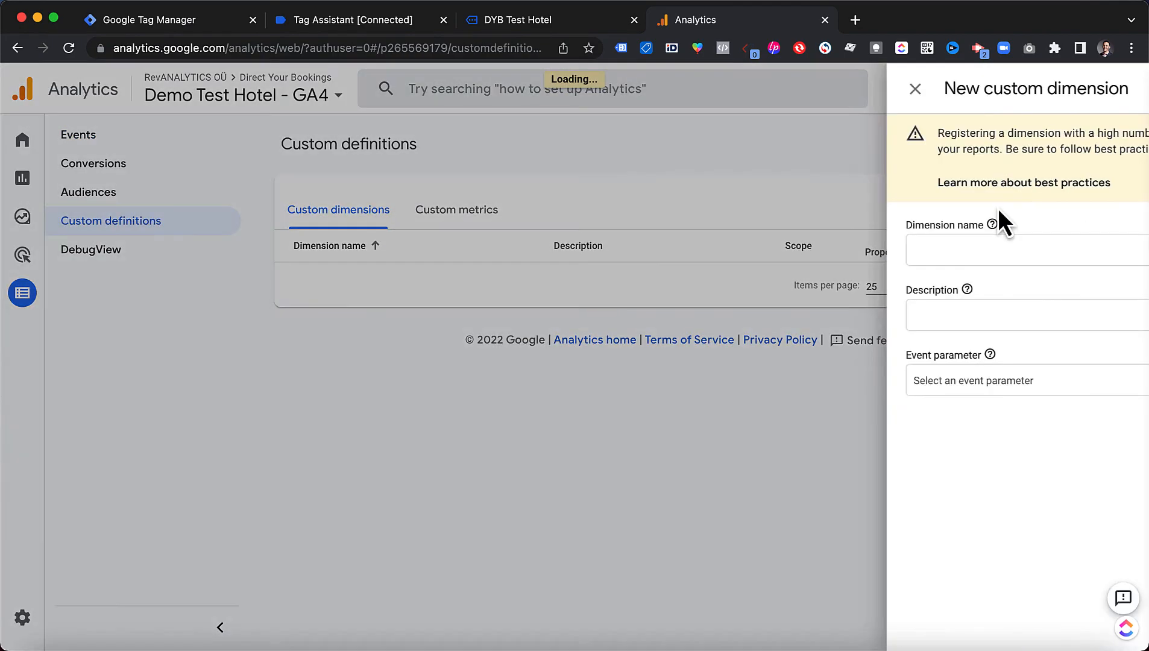
pyautogui.click(709, 245)
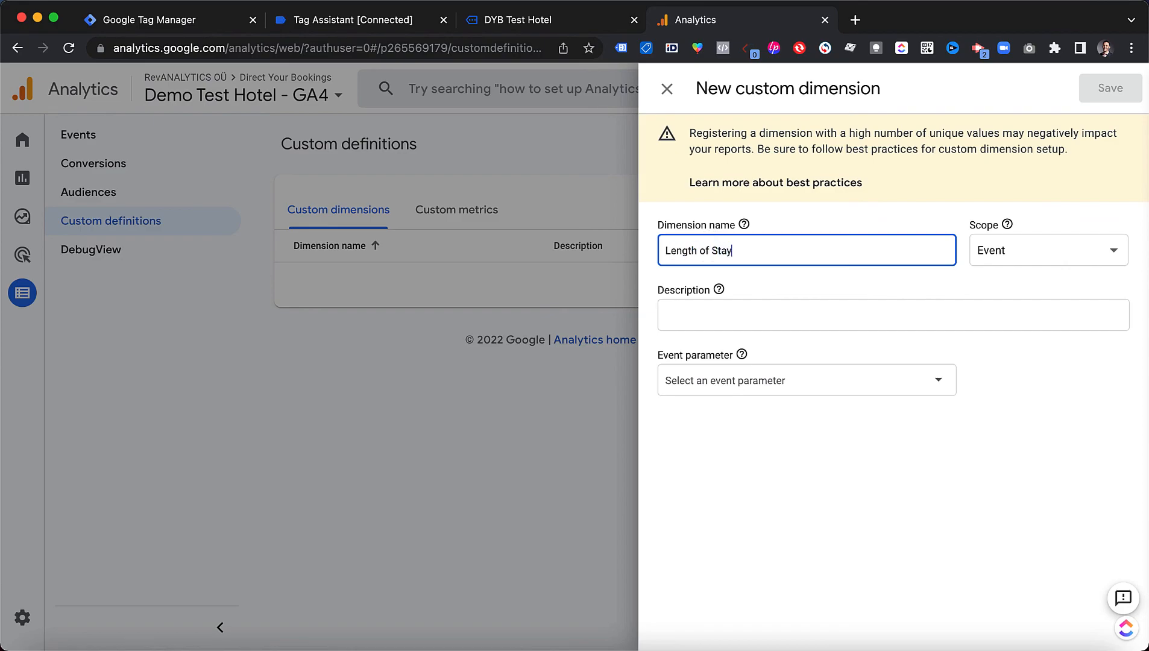
pyautogui.click(1021, 260)
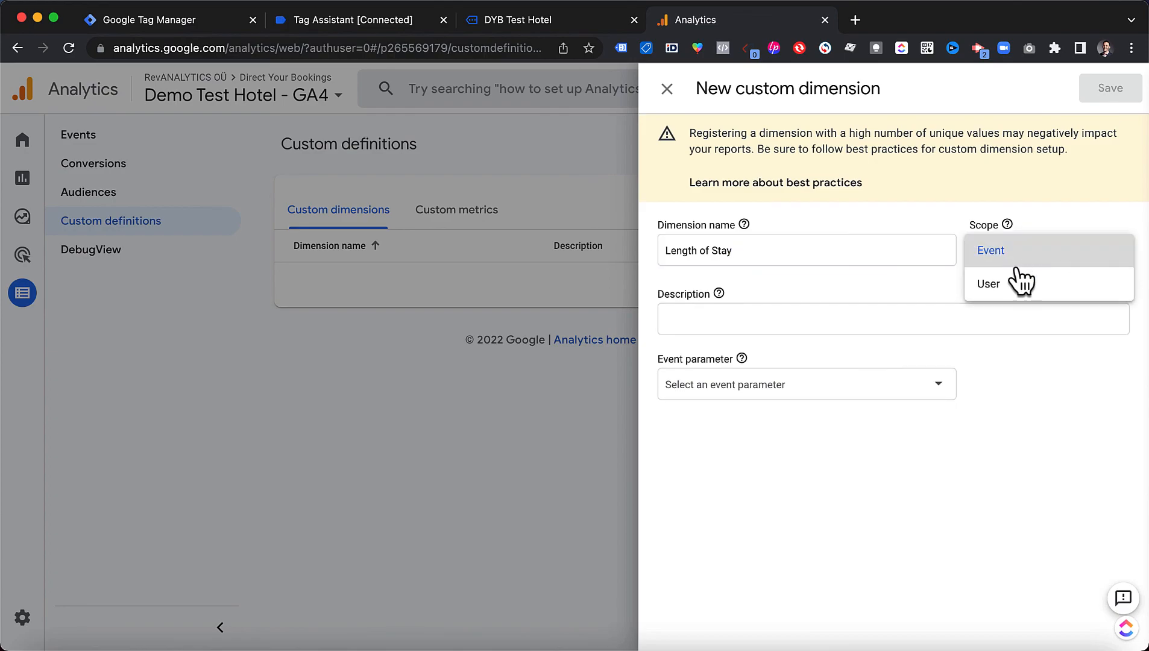
pyautogui.click(990, 450)
# Step: Open the dimension's event parameter selection and check the parameter name in the availability tag in Google Tag Manager
pyautogui.click(745, 381)
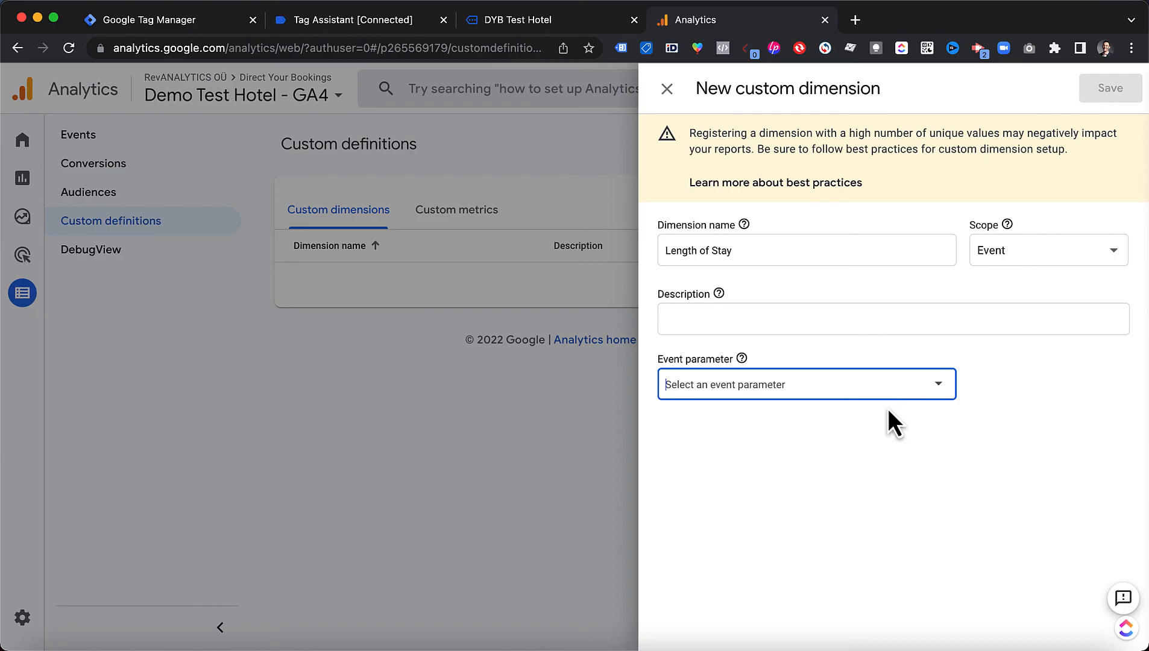
pyautogui.click(147, 21)
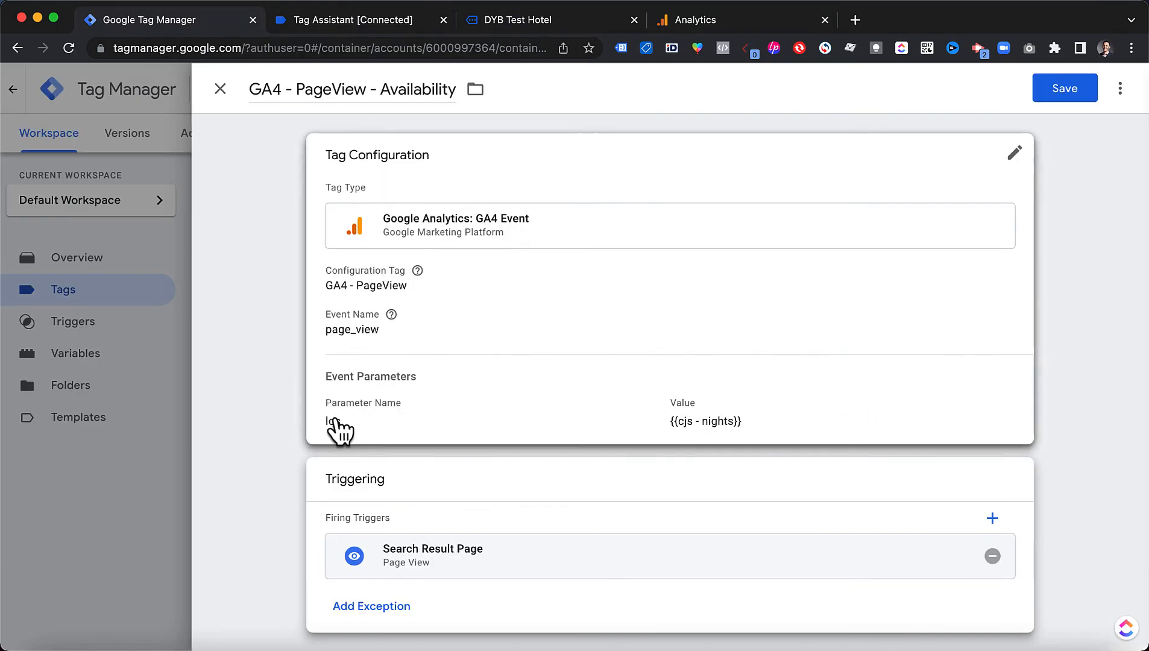